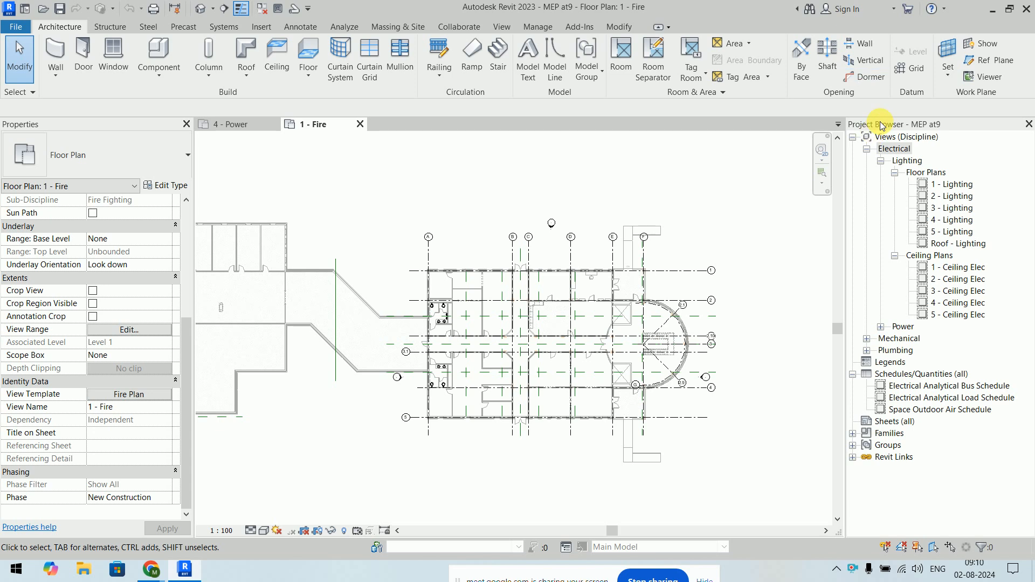
- Expand the Lighting and Power view groups under the Electrical discipline in the project's view list
{"action": "left_click", "coordinate": [897, 151]}
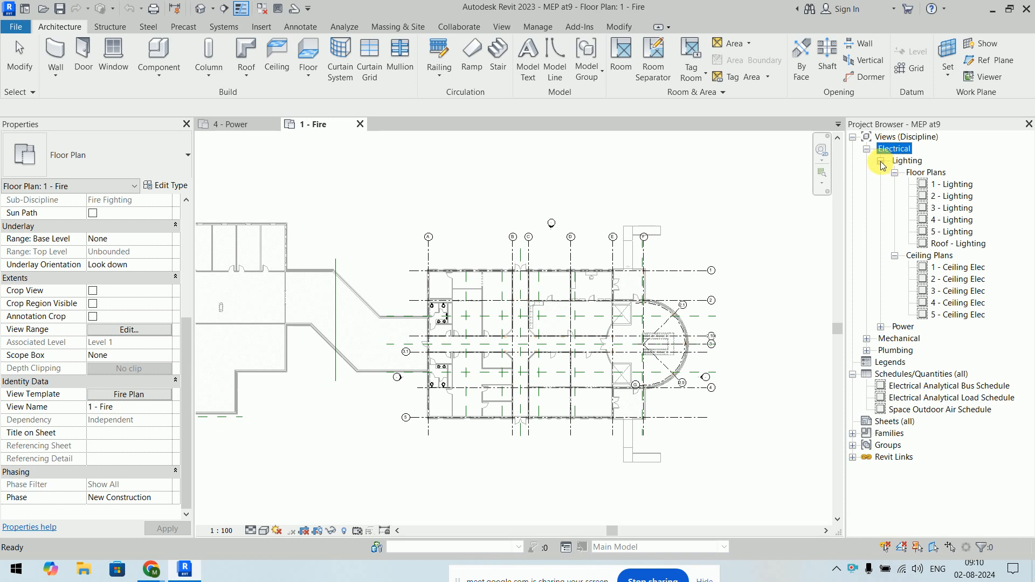
{"action": "left_click", "coordinate": [880, 161]}
{"action": "left_click", "coordinate": [904, 173]}
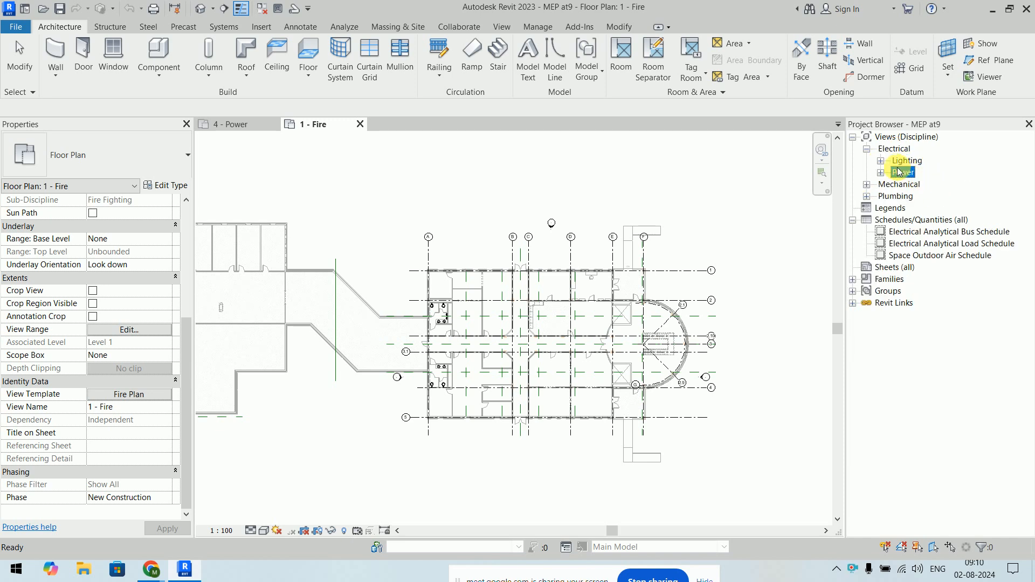
{"action": "left_click", "coordinate": [880, 161]}
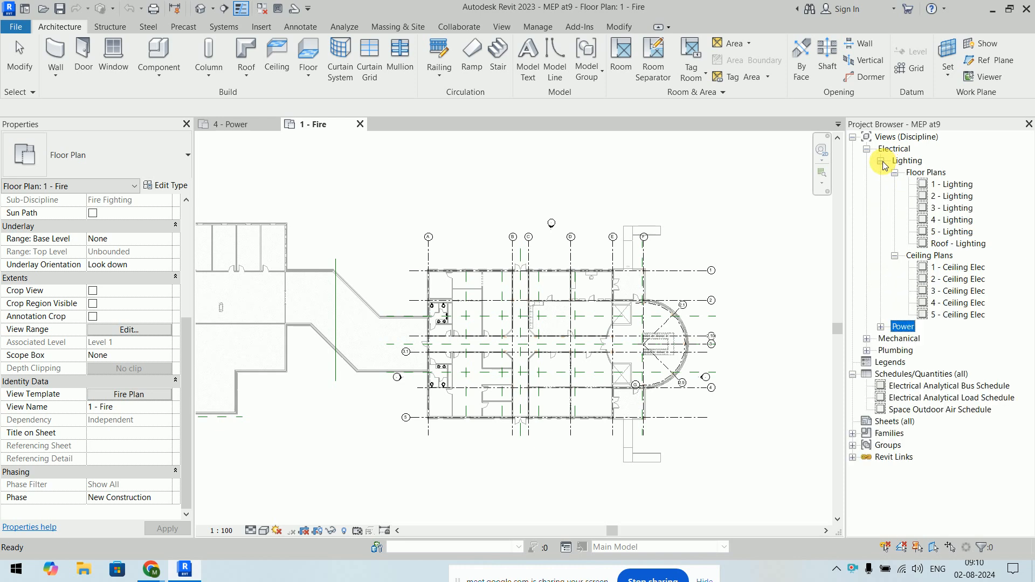
{"action": "left_click", "coordinate": [881, 327]}
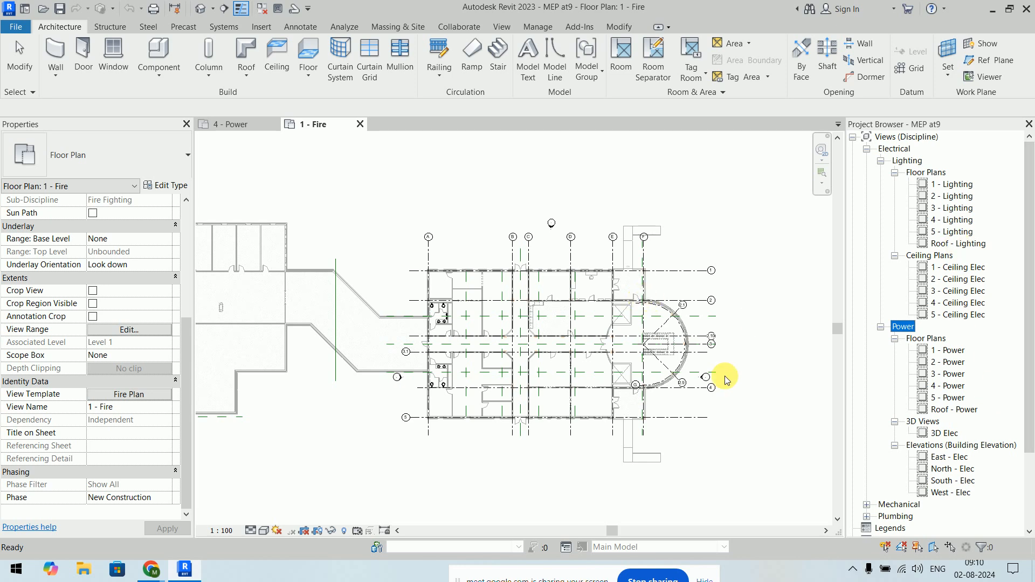
- Check the Room Bounding setting in the type properties of the linked architectural model
{"action": "left_click", "coordinate": [645, 285]}
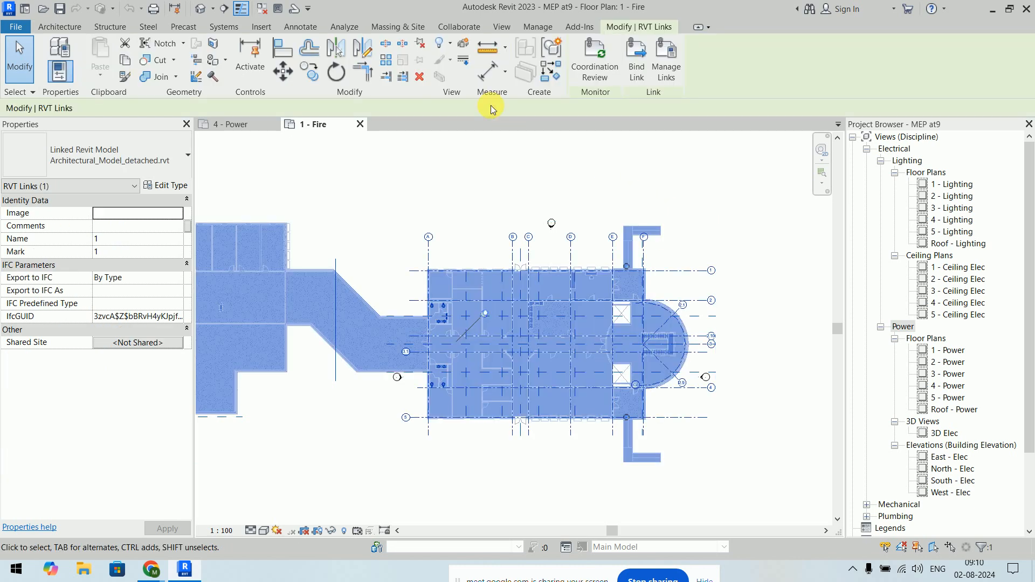
{"action": "left_click", "coordinate": [167, 185]}
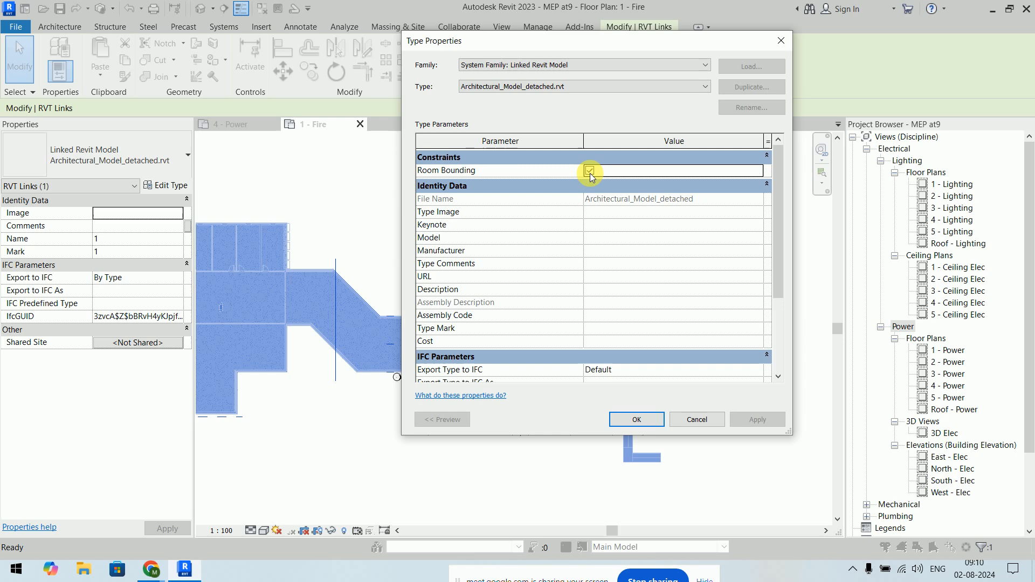
{"action": "left_click", "coordinate": [637, 420]}
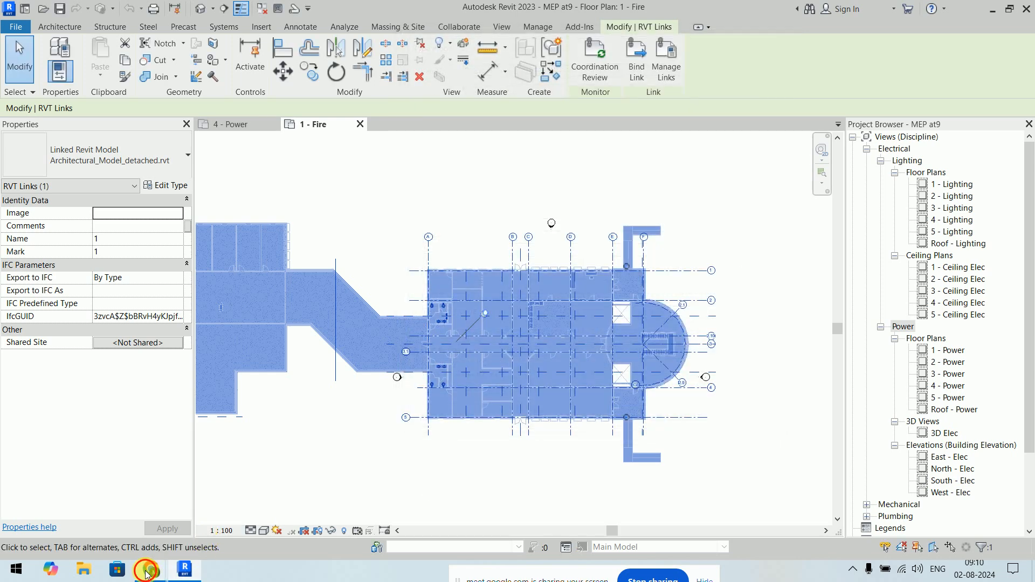
{"action": "mouse_move", "coordinate": [146, 571]}
{"action": "left_click", "coordinate": [109, 503]}
{"action": "left_click", "coordinate": [955, 318]}
{"action": "left_click", "coordinate": [958, 14]}
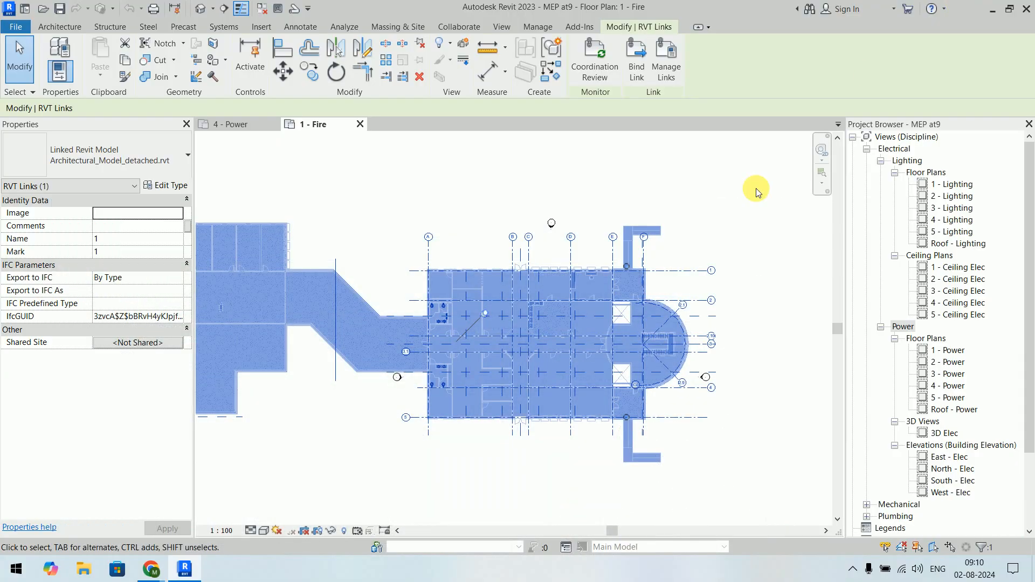
{"action": "left_click", "coordinate": [750, 272]}
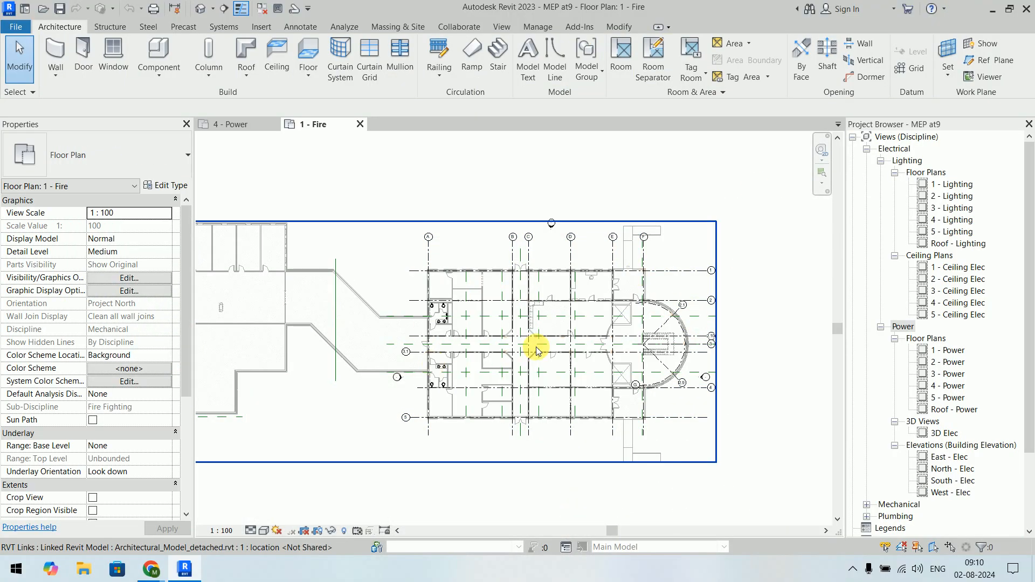
{"action": "scroll", "coordinate": [576, 342], "scroll_direction": "up", "scroll_amount": 2}
{"action": "middle_click_drag", "start_coordinate": [575, 342], "coordinate": [553, 306]}
{"action": "middle_click_drag", "start_coordinate": [751, 265], "coordinate": [771, 295]}
{"action": "scroll", "coordinate": [775, 279], "scroll_direction": "down", "scroll_amount": 1}
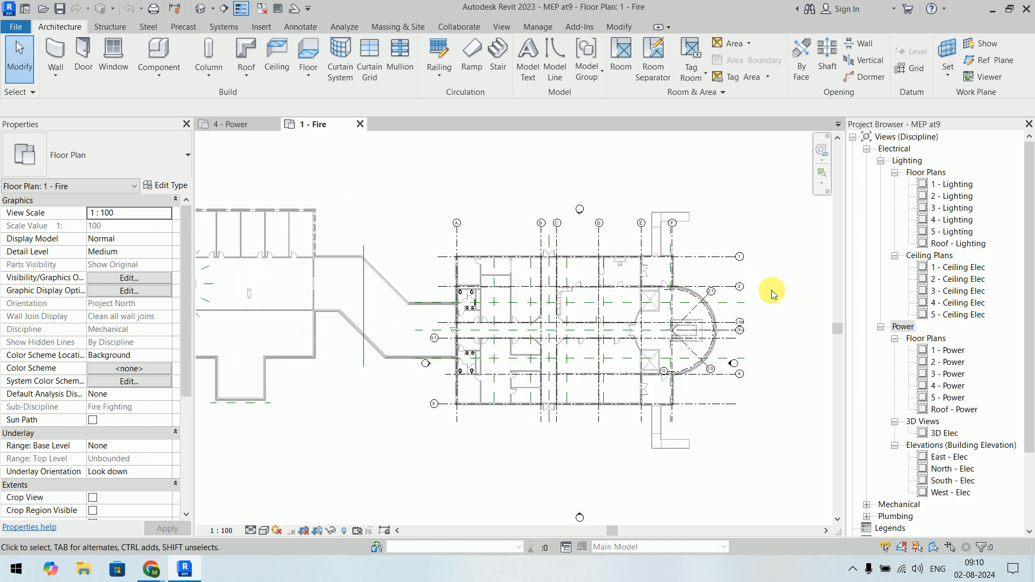
{"action": "scroll", "coordinate": [502, 296], "scroll_direction": "up", "scroll_amount": 5}
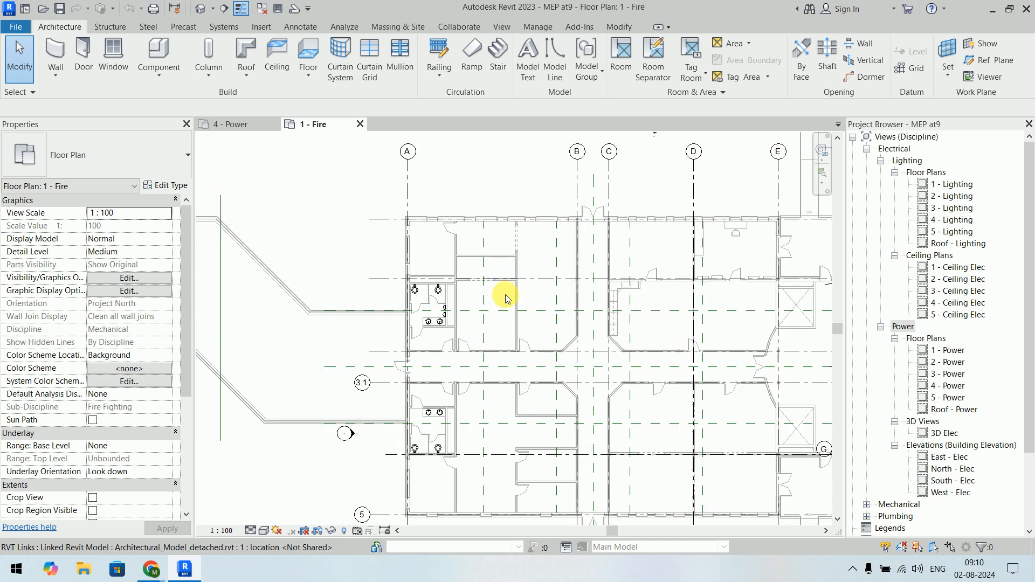
{"action": "scroll", "coordinate": [445, 234], "scroll_direction": "down", "scroll_amount": 3}
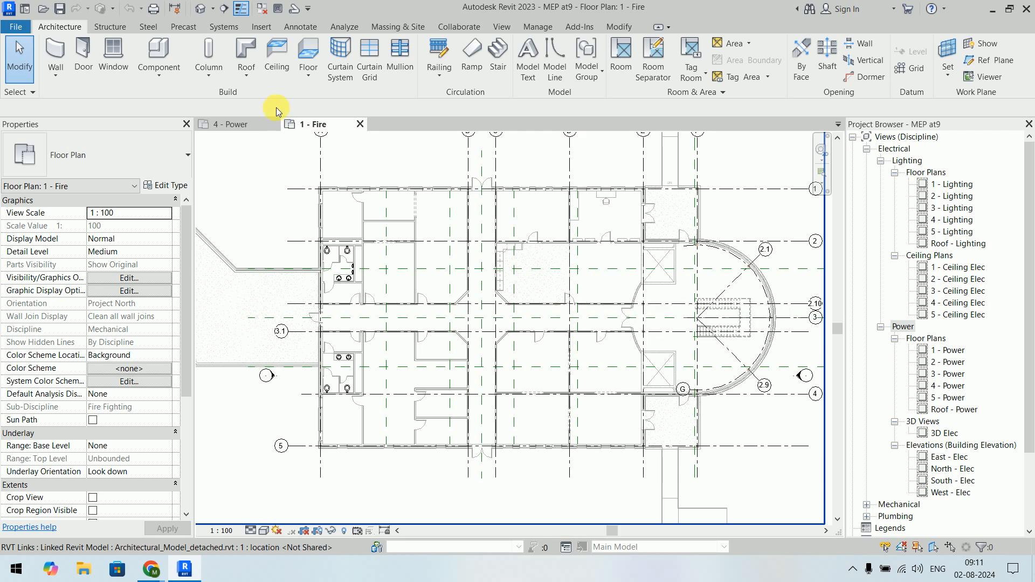
- Open the 1 - Lighting floor plan and close the 1 - Fire and 4 - Power views
{"action": "left_click", "coordinate": [361, 124]}
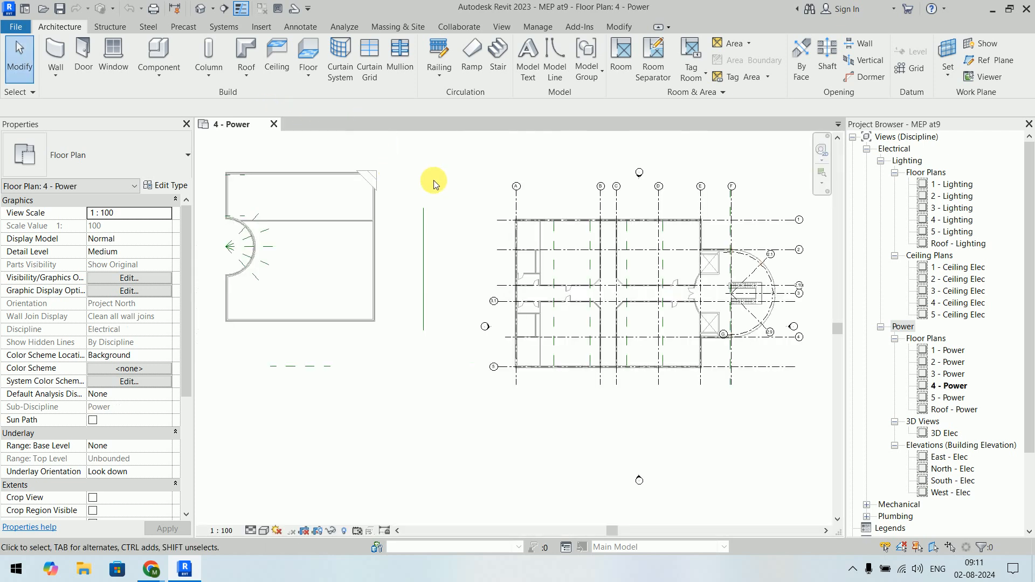
{"action": "left_click", "coordinate": [943, 186]}
{"action": "double_click", "coordinate": [942, 186]}
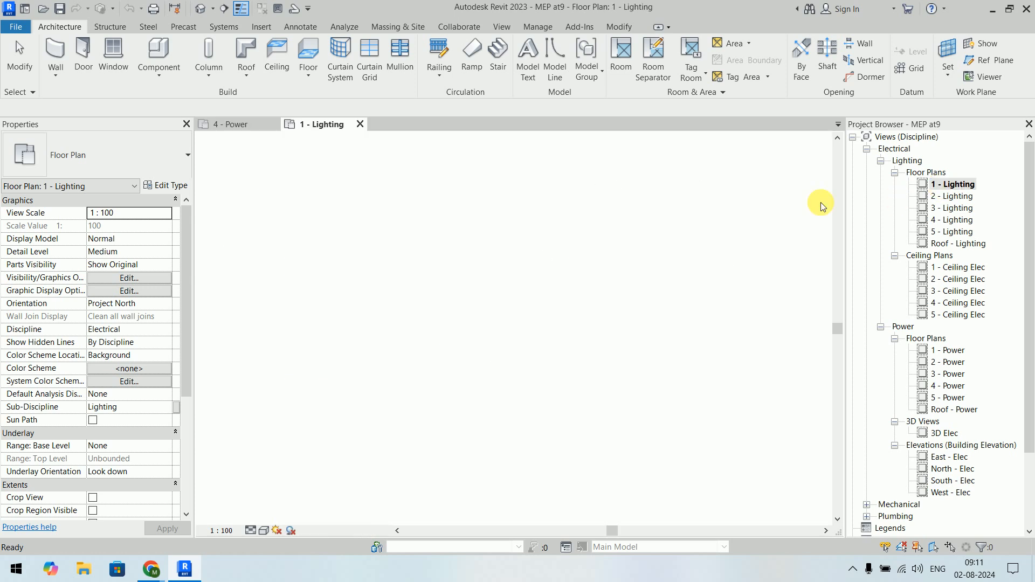
{"action": "left_click", "coordinate": [274, 124]}
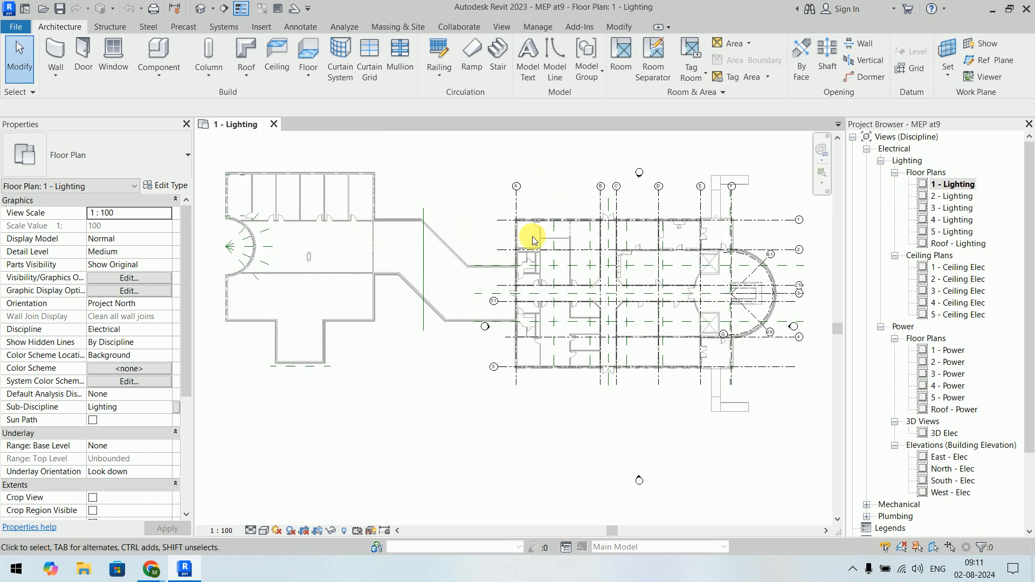
- Place a tagged space in the corner room at grids A and 1 of the 1 - Lighting plan
{"action": "scroll", "coordinate": [636, 259], "scroll_direction": "up", "scroll_amount": 3}
{"action": "middle_click_drag", "start_coordinate": [661, 270], "coordinate": [540, 278]}
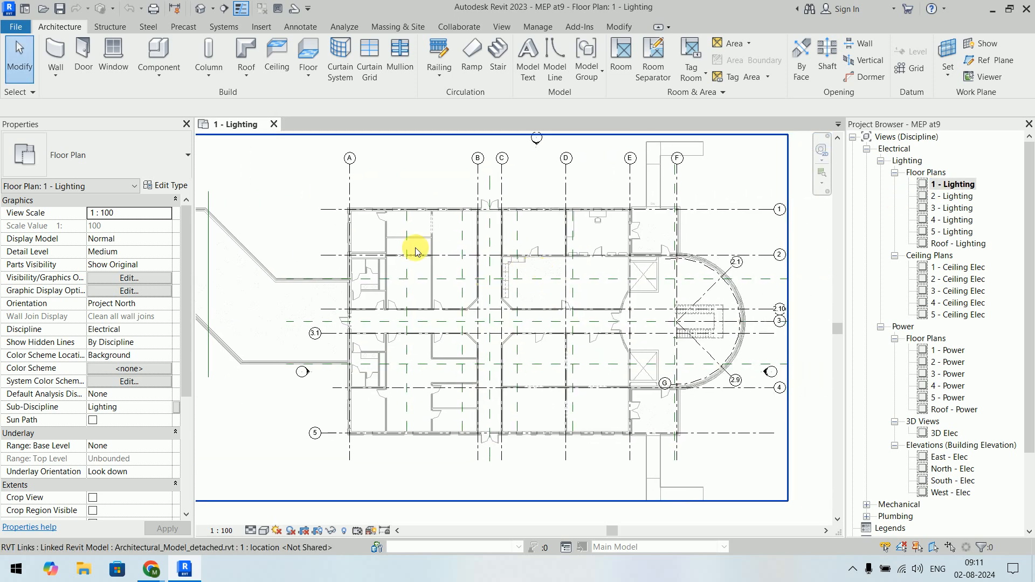
{"action": "scroll", "coordinate": [363, 219], "scroll_direction": "up", "scroll_amount": 4}
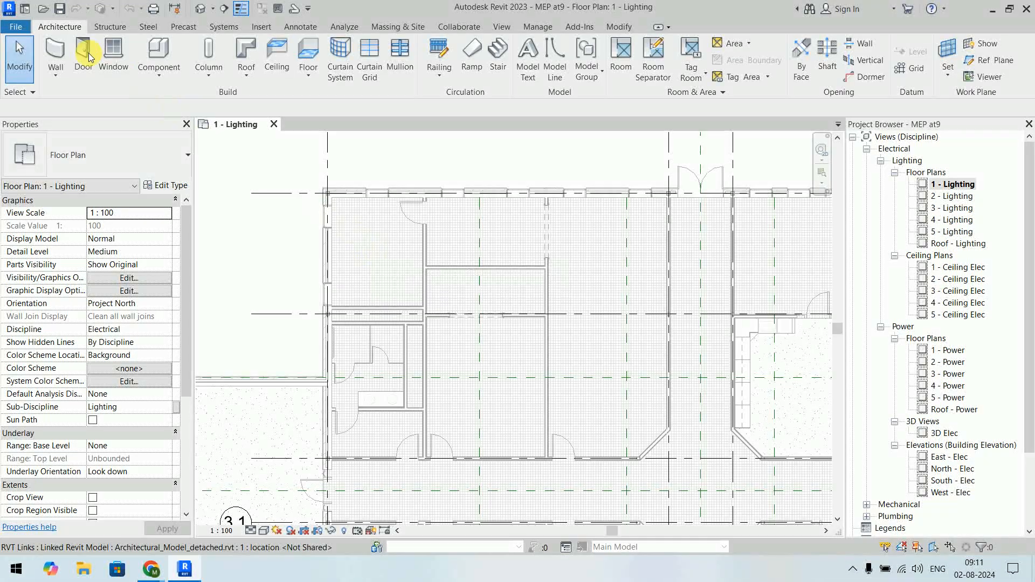
{"action": "left_click", "coordinate": [347, 28]}
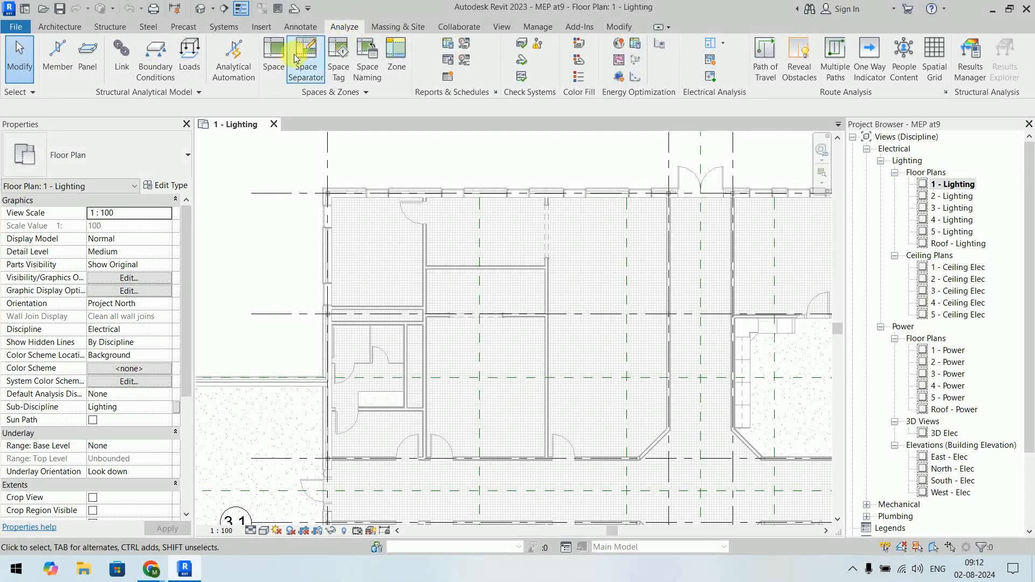
{"action": "left_click", "coordinate": [273, 74]}
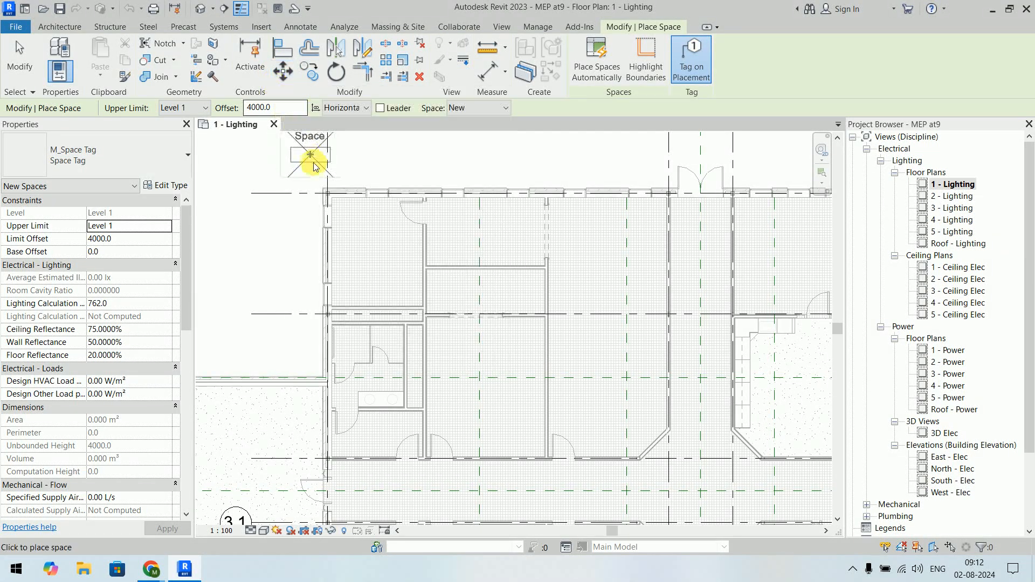
{"action": "scroll", "coordinate": [384, 263], "scroll_direction": "up", "scroll_amount": 3}
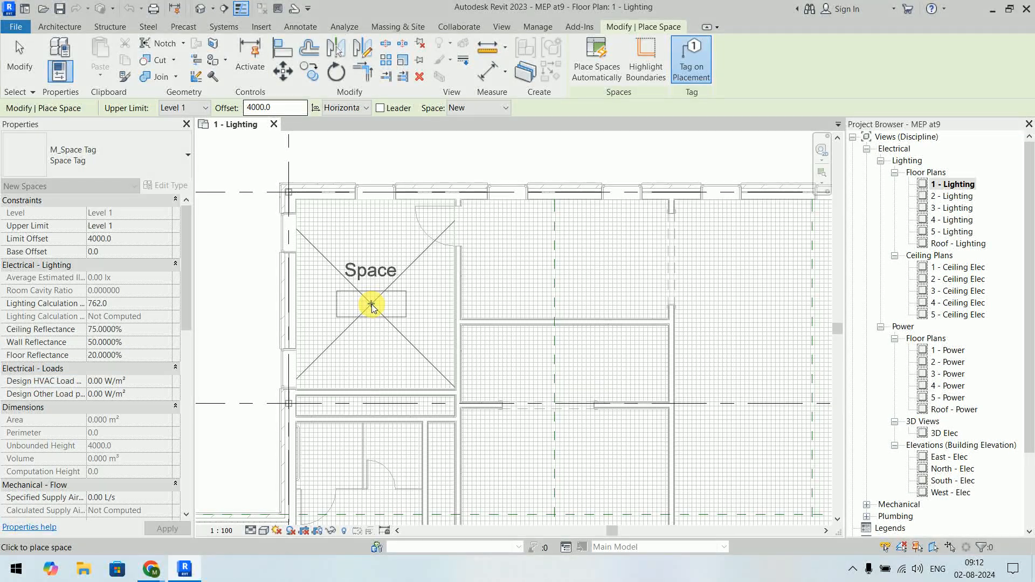
{"action": "left_click", "coordinate": [372, 306]}
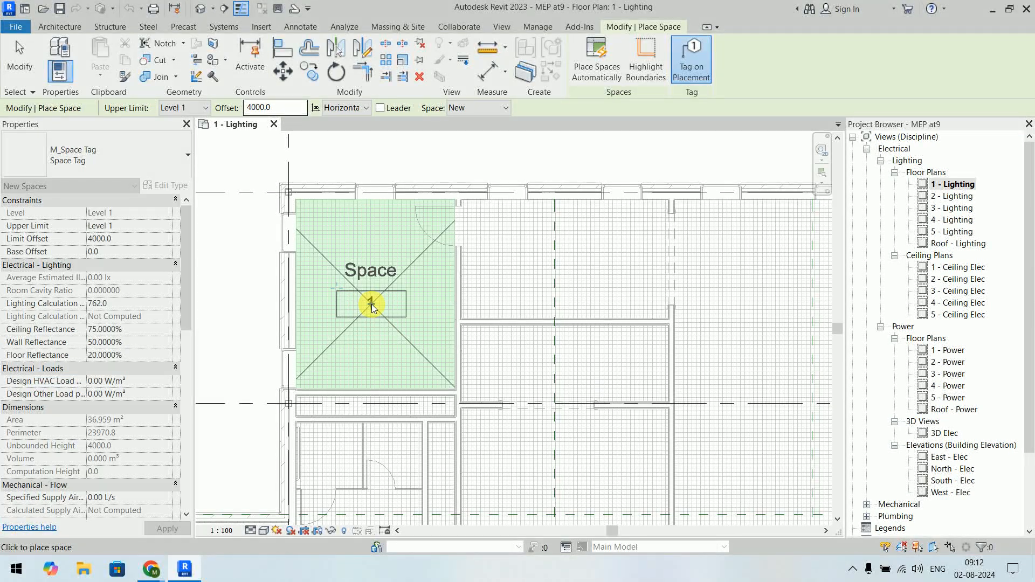
{"action": "right_click", "coordinate": [229, 248]}
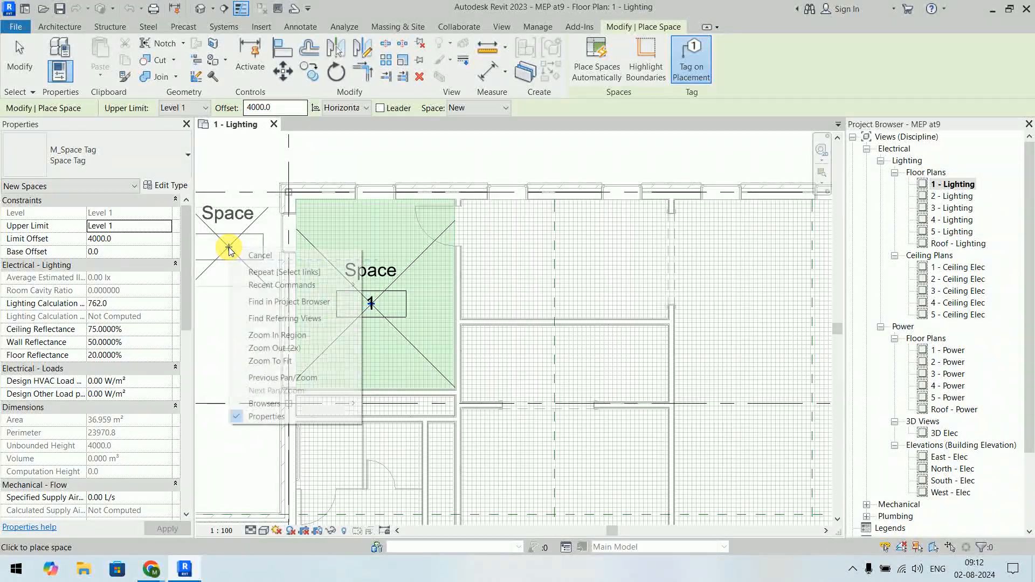
{"action": "left_click", "coordinate": [240, 254]}
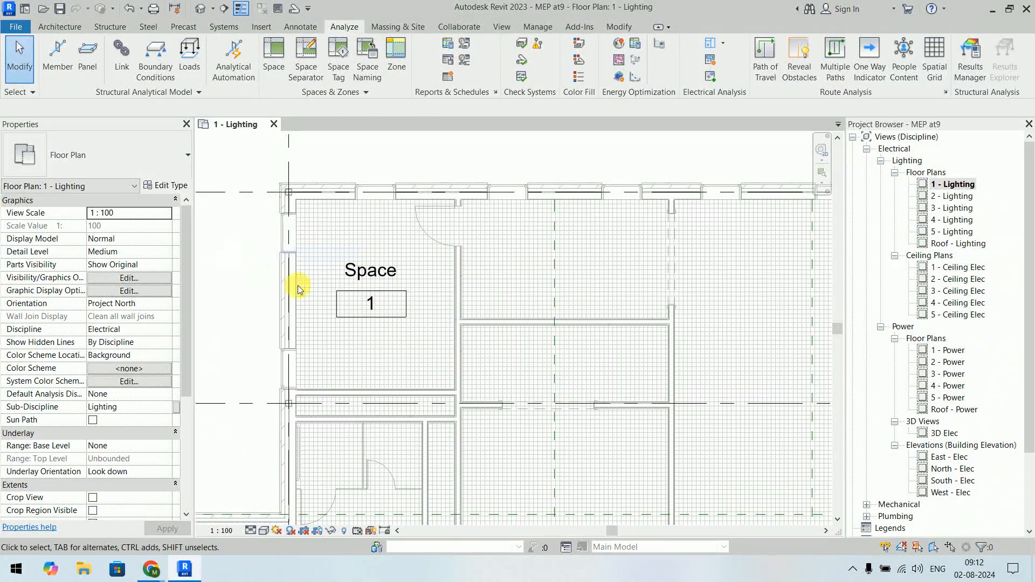
- Select the placed space and open the South - Elec elevation to examine the building's levels
{"action": "left_click", "coordinate": [316, 252]}
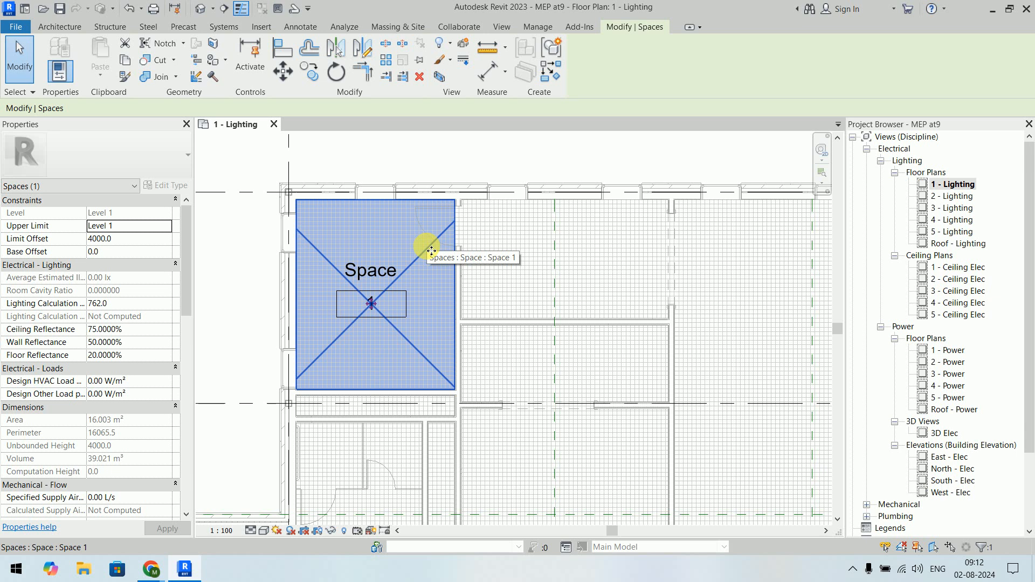
{"action": "left_click_drag", "start_coordinate": [1027, 179], "coordinate": [1028, 231]}
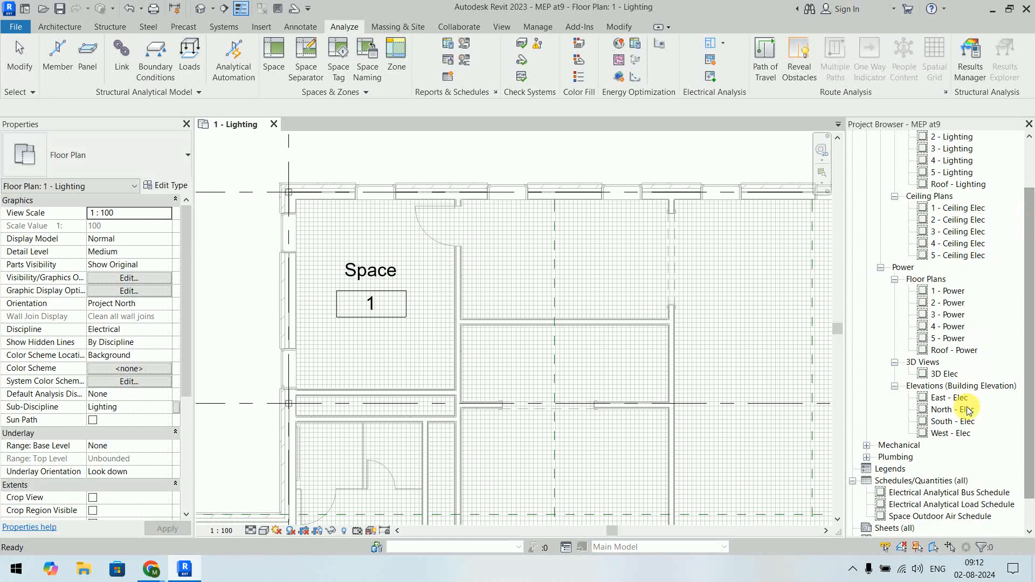
{"action": "double_click", "coordinate": [952, 422]}
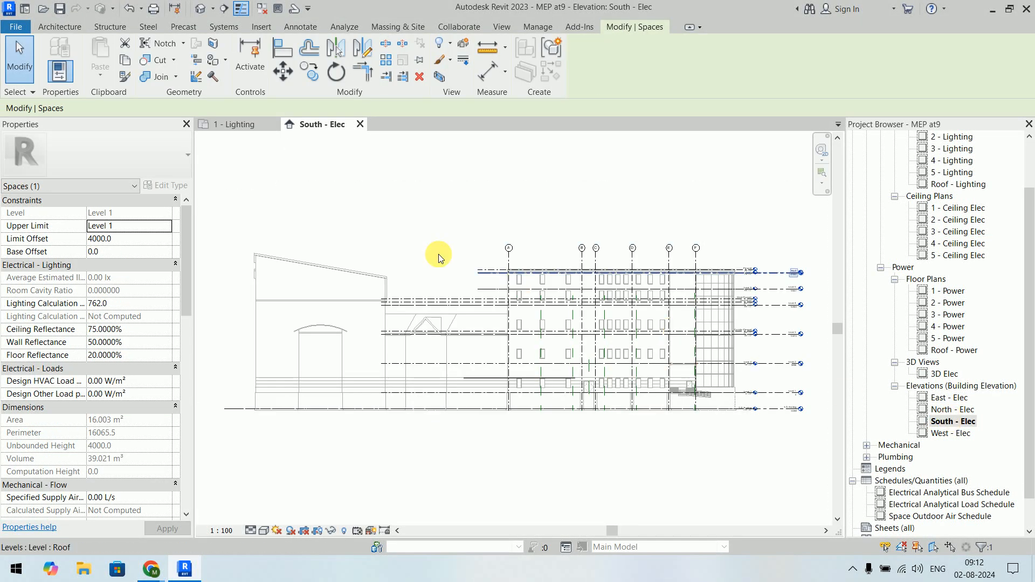
{"action": "left_click", "coordinate": [233, 125]}
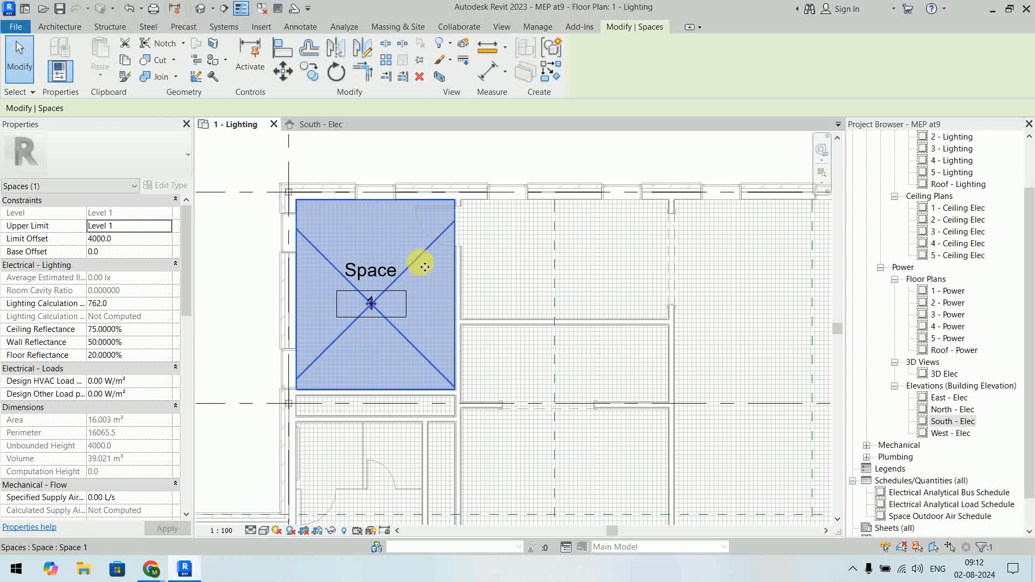
{"action": "left_click", "coordinate": [312, 126]}
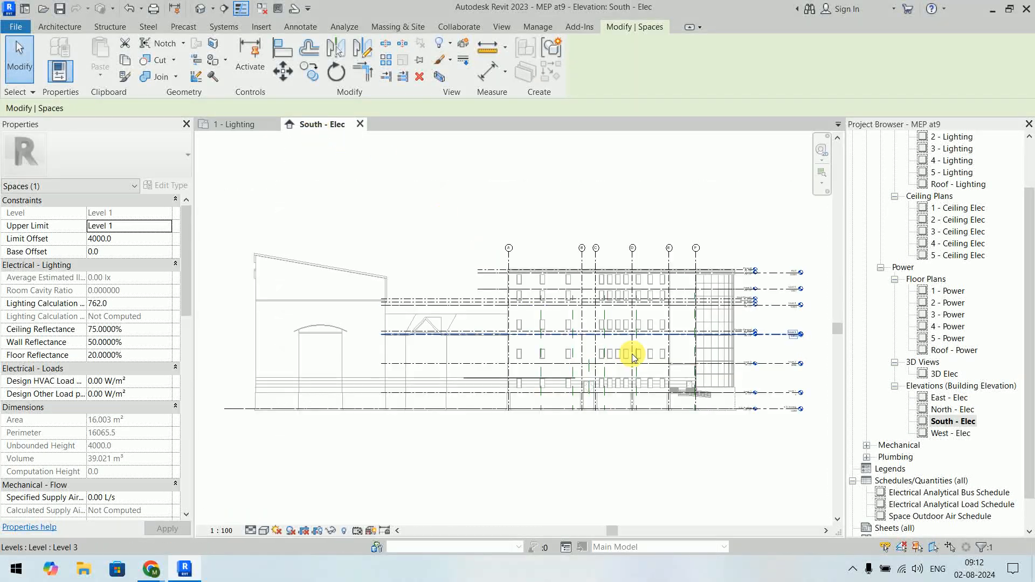
{"action": "scroll", "coordinate": [736, 394], "scroll_direction": "up", "scroll_amount": 4}
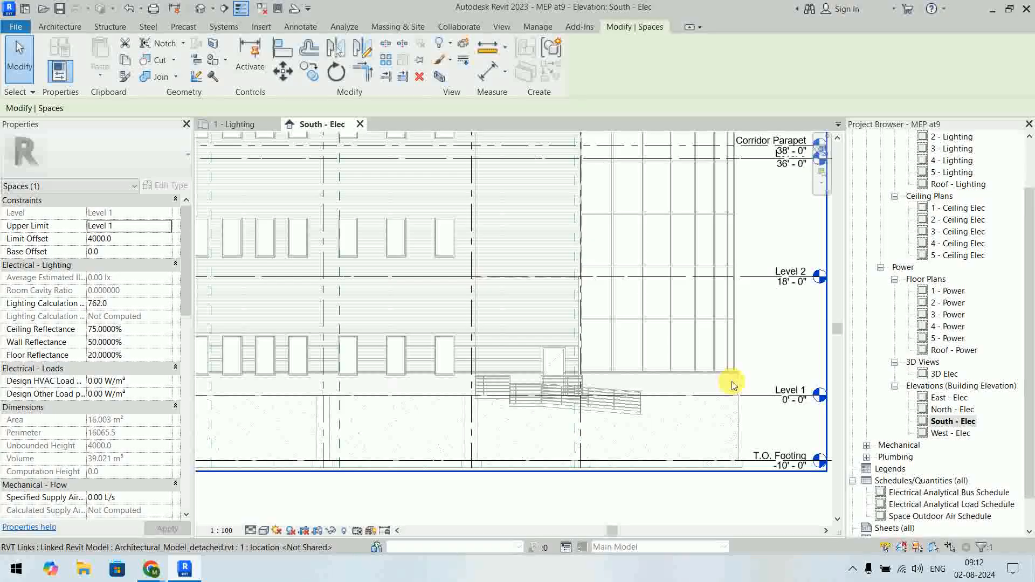
{"action": "scroll", "coordinate": [733, 385], "scroll_direction": "down", "scroll_amount": 2}
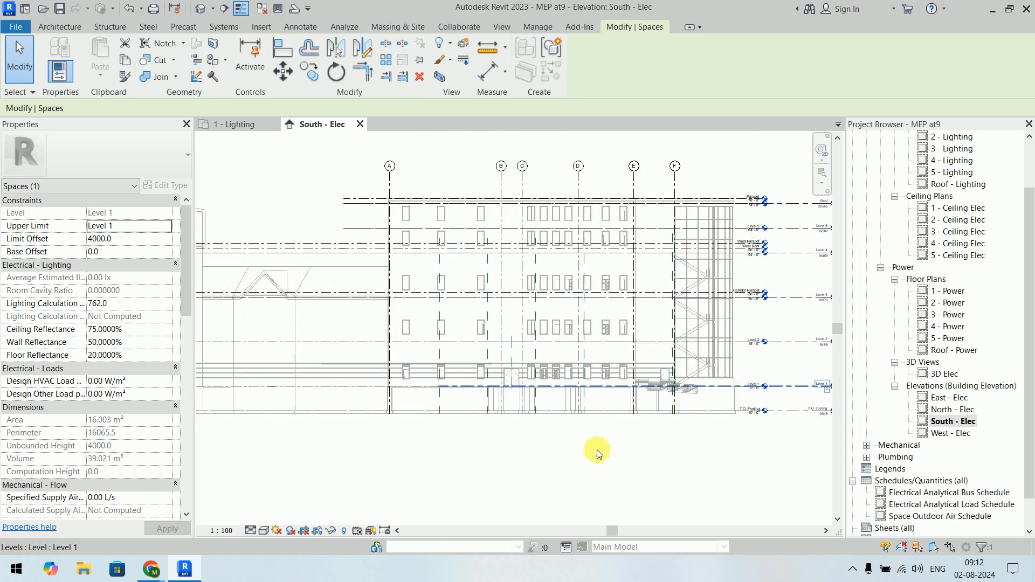
- Set the South - Elec elevation's visual style to Wireframe, compare it with the lighting plan, and clear the space selection
{"action": "left_click", "coordinate": [264, 530]}
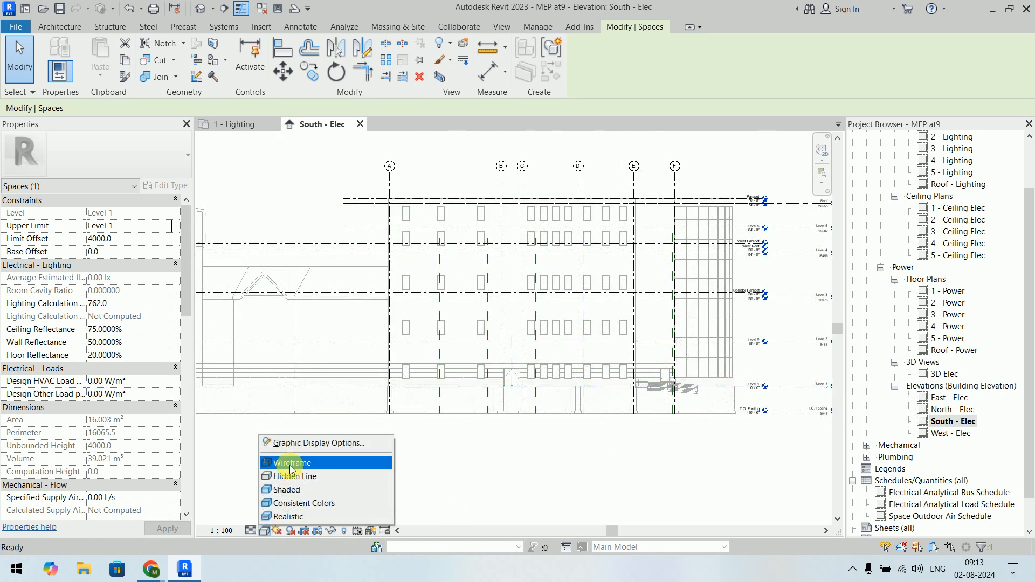
{"action": "left_click", "coordinate": [291, 464]}
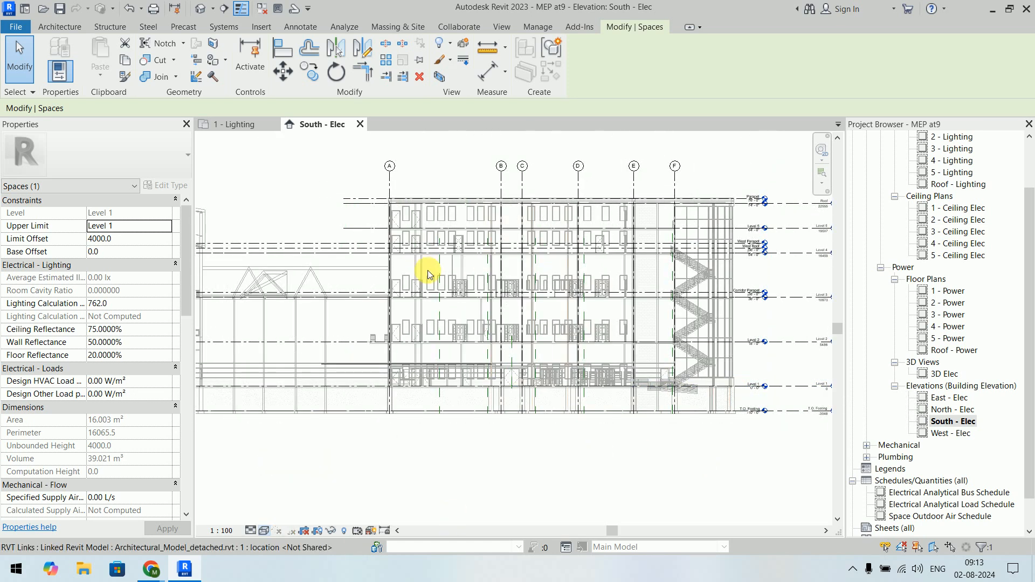
{"action": "left_click", "coordinate": [239, 124]}
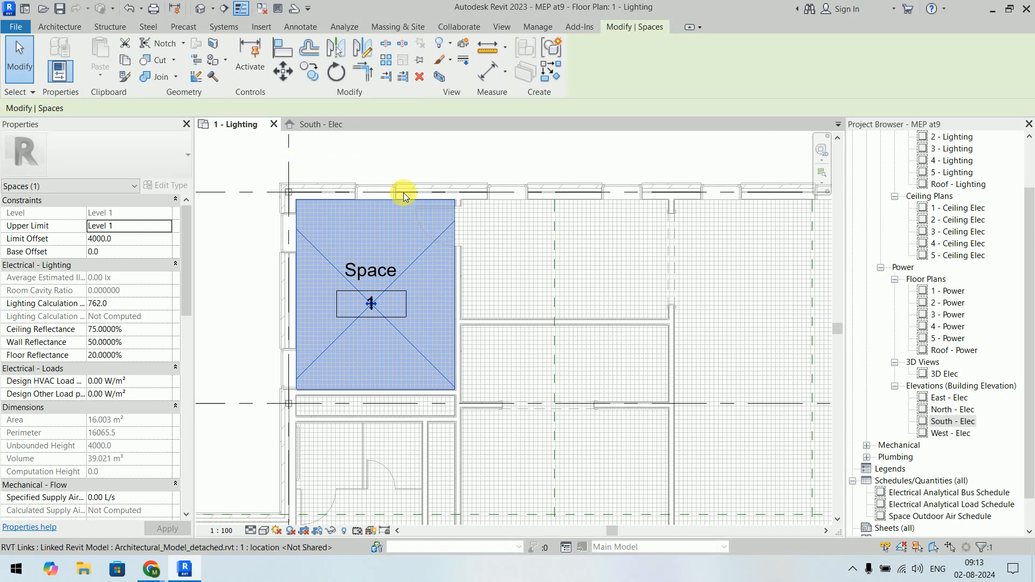
{"action": "scroll", "coordinate": [398, 185], "scroll_direction": "down", "scroll_amount": 3}
{"action": "scroll", "coordinate": [481, 311], "scroll_direction": "down", "scroll_amount": 4}
{"action": "left_click", "coordinate": [313, 124]}
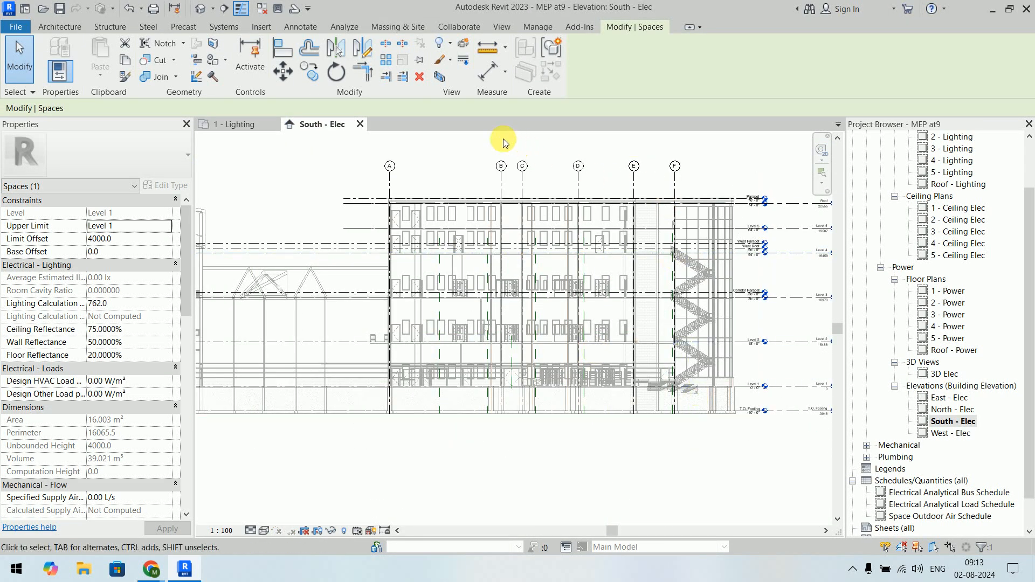
{"action": "key", "text": "Escape"}
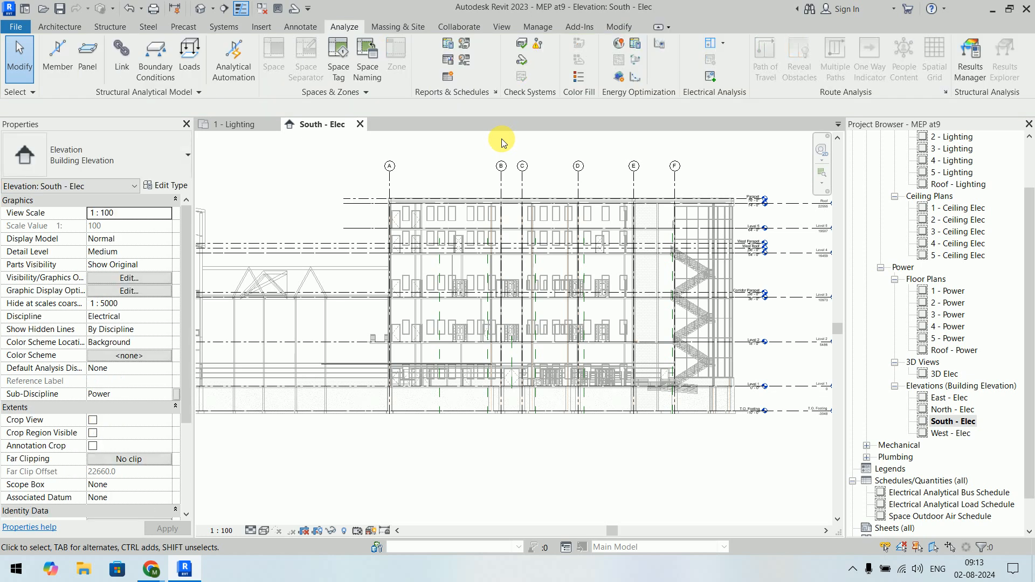
- Return to the 1 - Lighting plan and select the corner room's space to examine its limits
{"action": "left_click", "coordinate": [249, 123]}
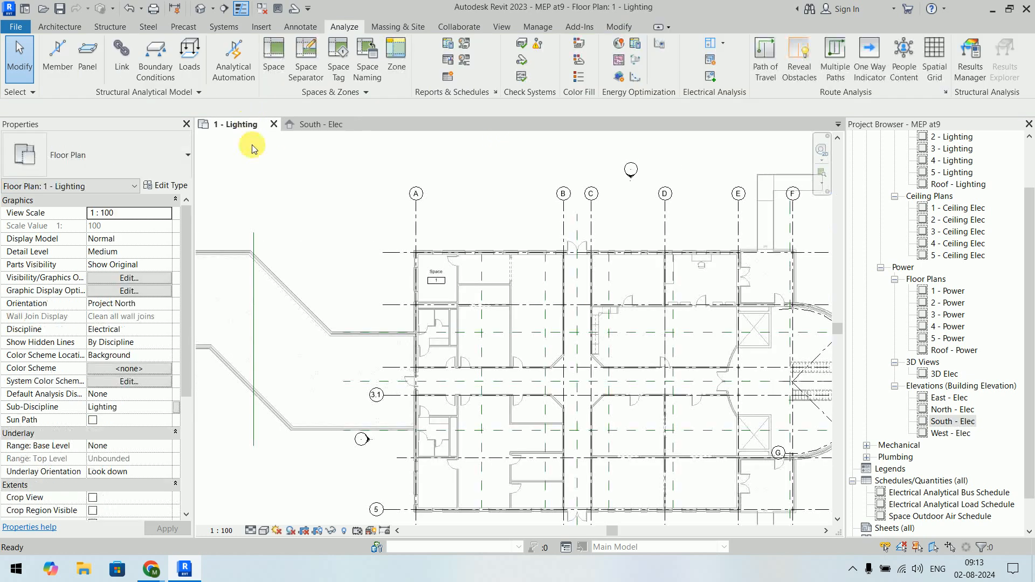
{"action": "left_click", "coordinate": [428, 296]}
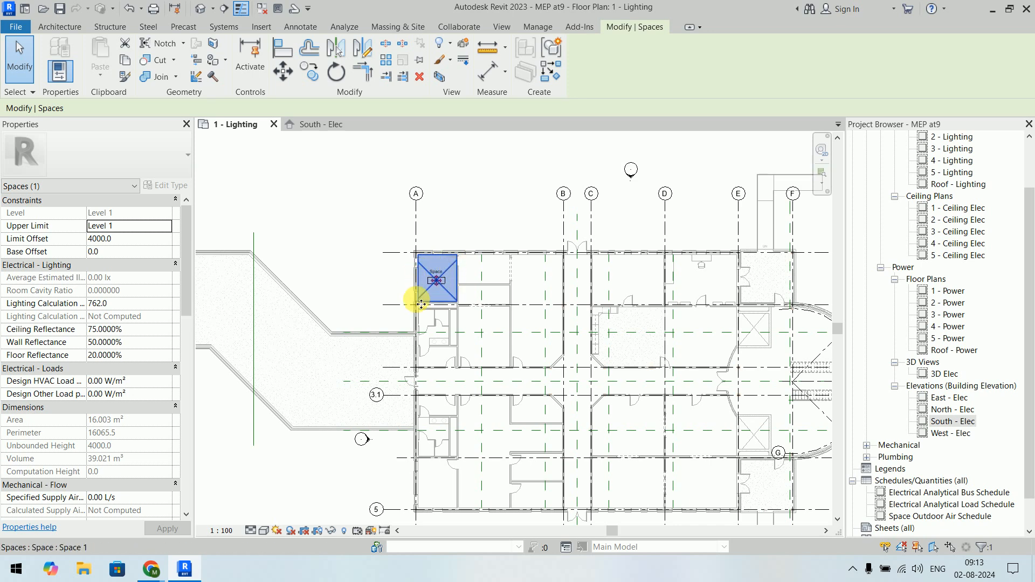
{"action": "scroll", "coordinate": [455, 277], "scroll_direction": "up", "scroll_amount": 5}
{"action": "middle_click_drag", "start_coordinate": [517, 319], "coordinate": [525, 335]}
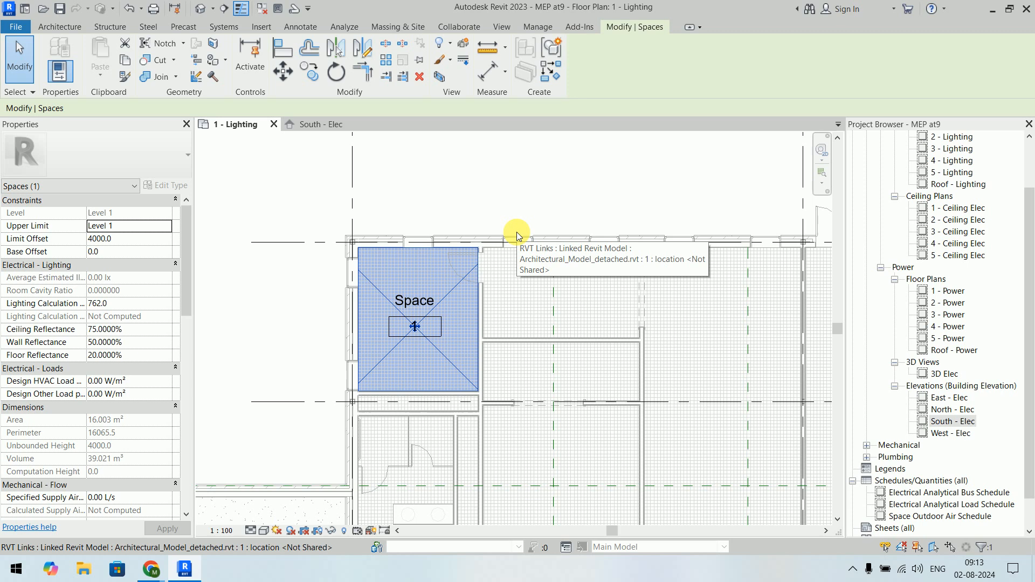
- Draw a horizontal building section across the lower part of the corner room, looking toward its upper exterior wall
{"action": "left_click", "coordinate": [499, 28]}
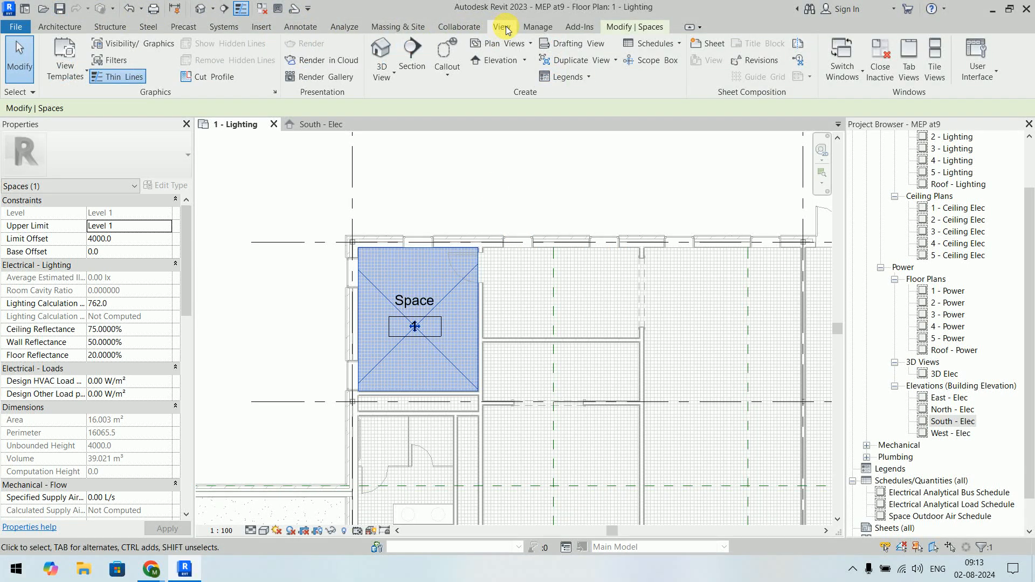
{"action": "left_click", "coordinate": [502, 46]}
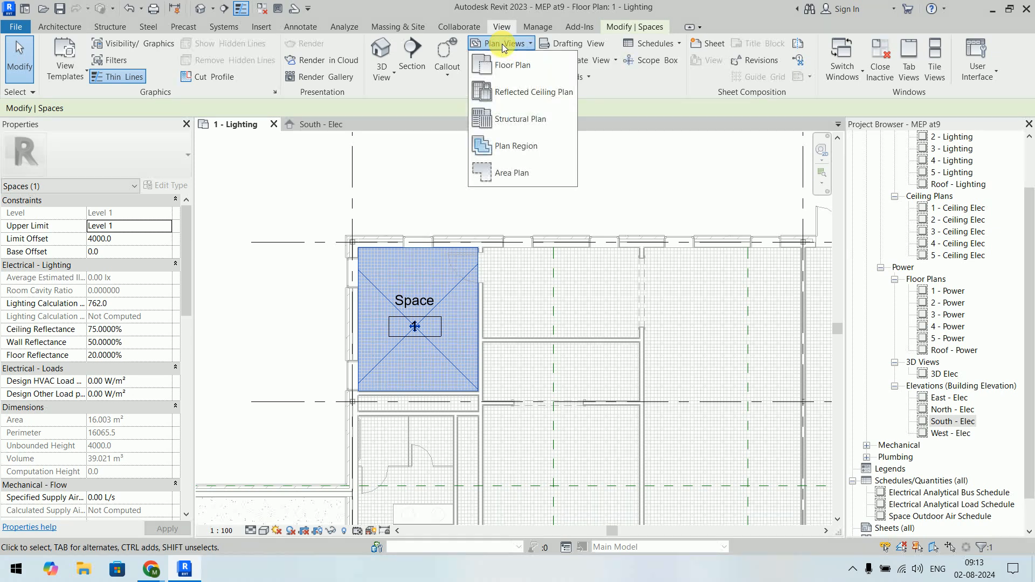
{"action": "left_click", "coordinate": [502, 44]}
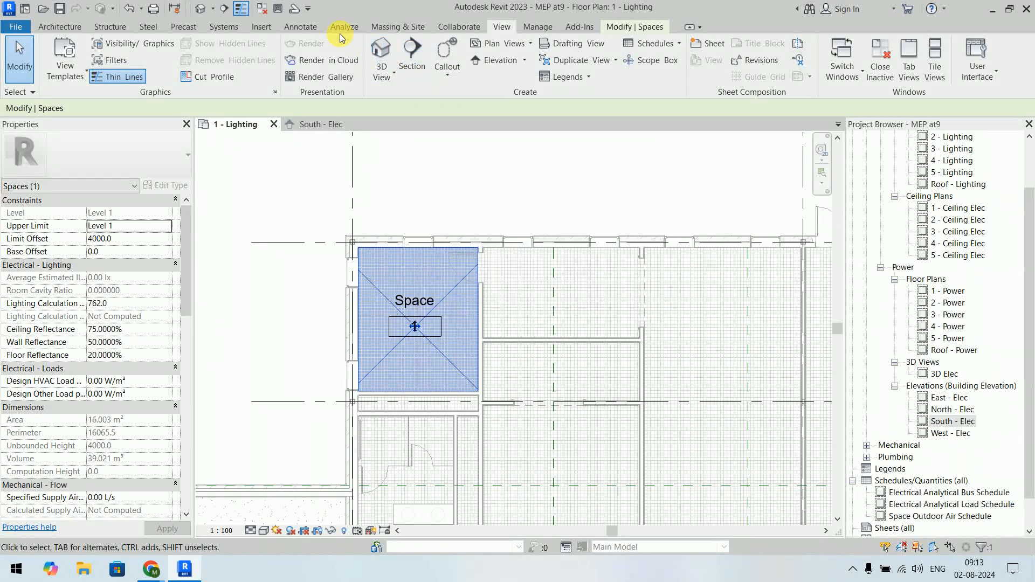
{"action": "left_click", "coordinate": [225, 10]}
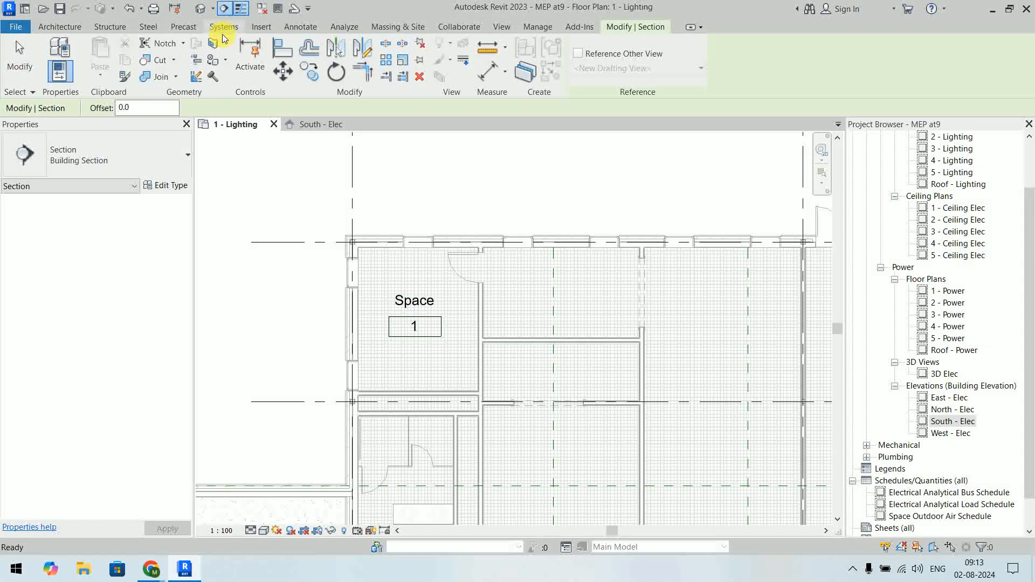
{"action": "left_click", "coordinate": [313, 375]}
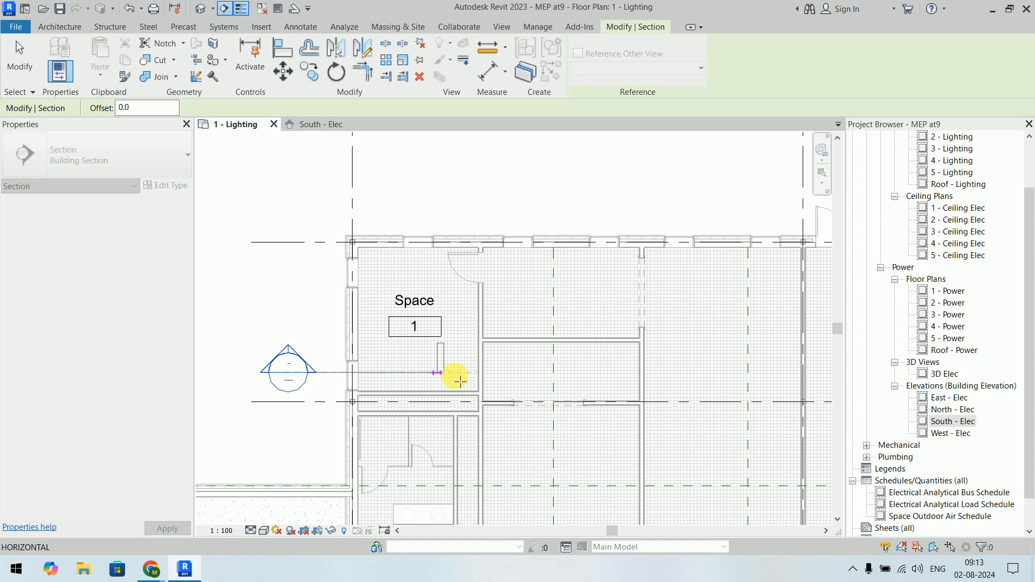
{"action": "left_click", "coordinate": [505, 372]}
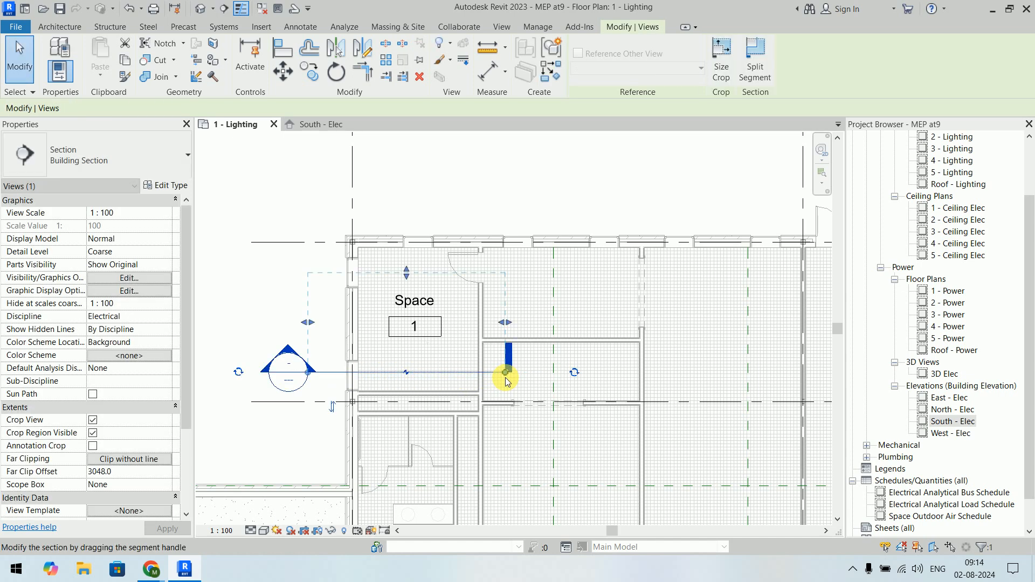
- Extend the section's depth to about 4316 mm, past the upper exterior wall, and narrow its side extents around the corner room
{"action": "left_click_drag", "start_coordinate": [406, 274], "coordinate": [407, 237]}
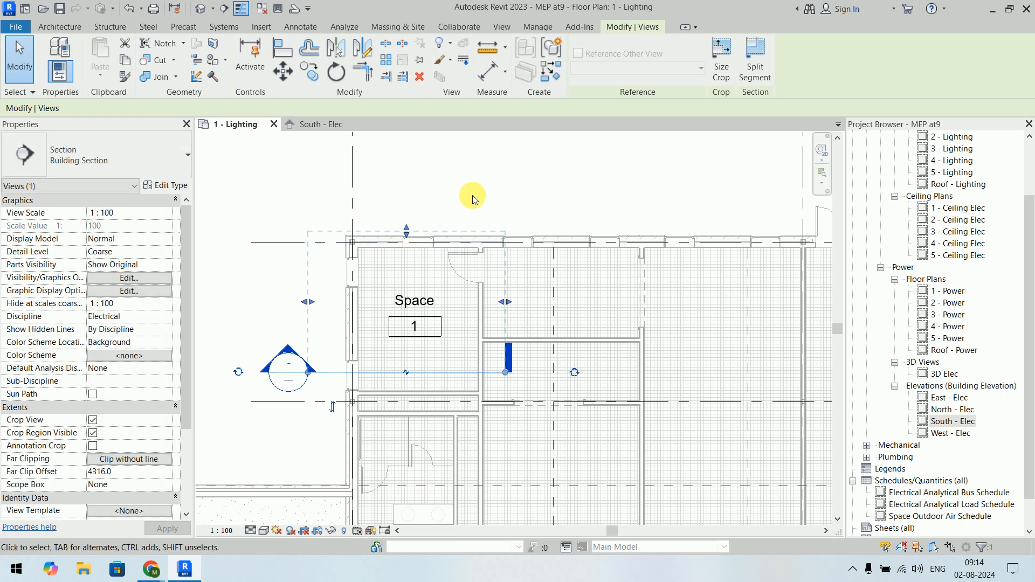
{"action": "left_click_drag", "start_coordinate": [504, 302], "coordinate": [445, 309]}
{"action": "left_click_drag", "start_coordinate": [308, 302], "coordinate": [336, 302]}
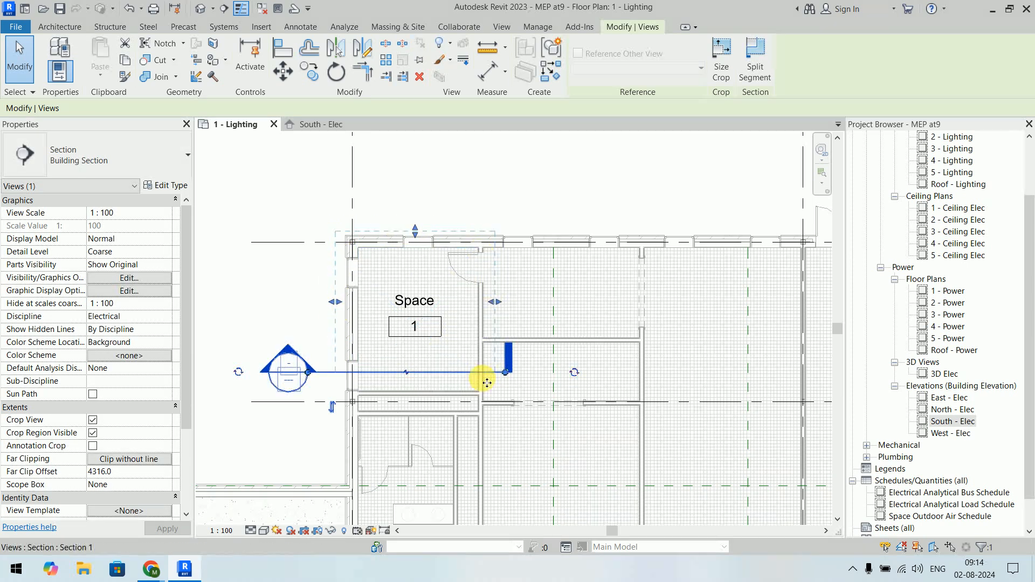
{"action": "left_click", "coordinate": [466, 204]}
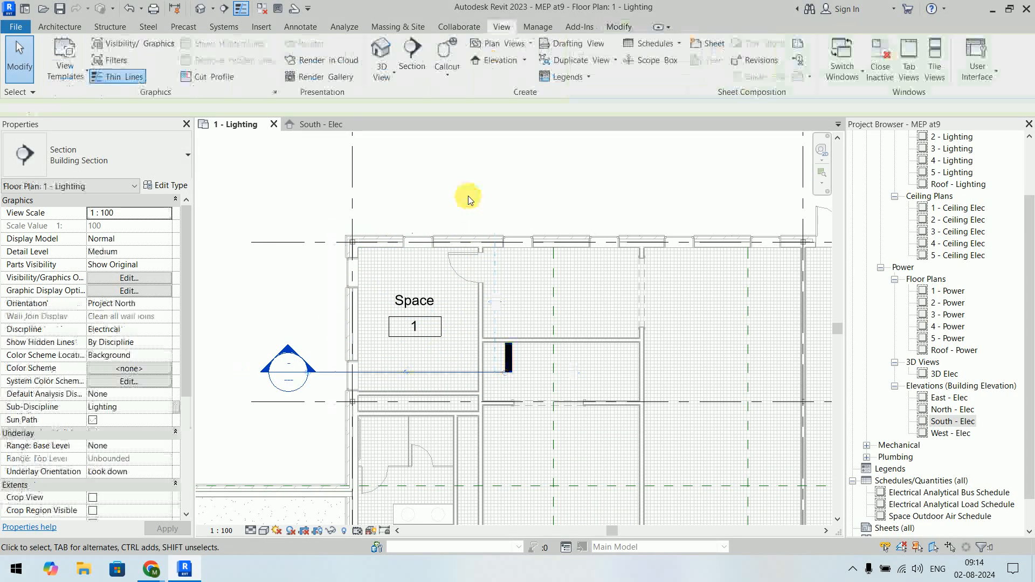
- Go to the new section's view and select the Level 1 space to examine its height against the ceiling
{"action": "left_click", "coordinate": [441, 373]}
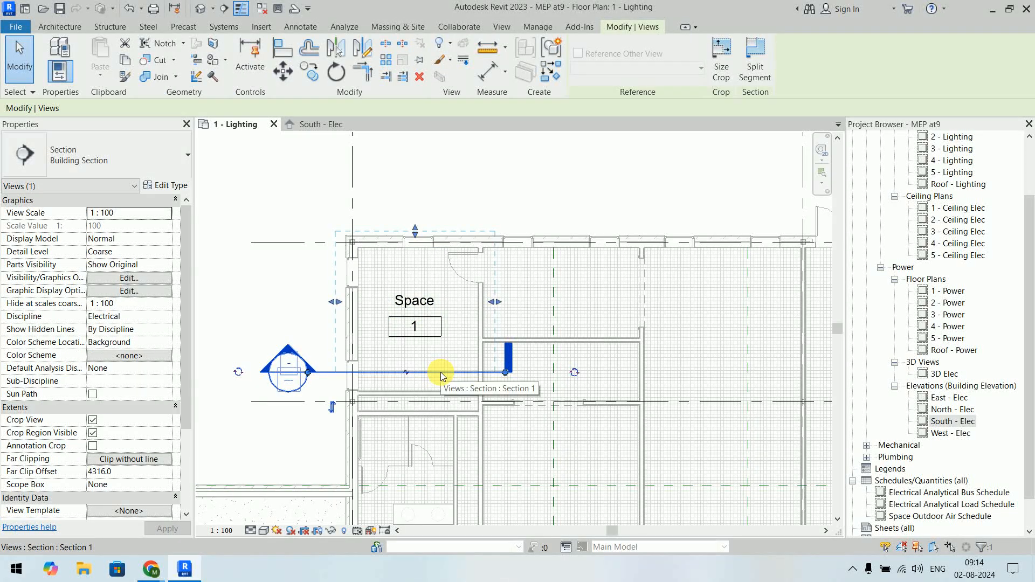
{"action": "right_click", "coordinate": [441, 372]}
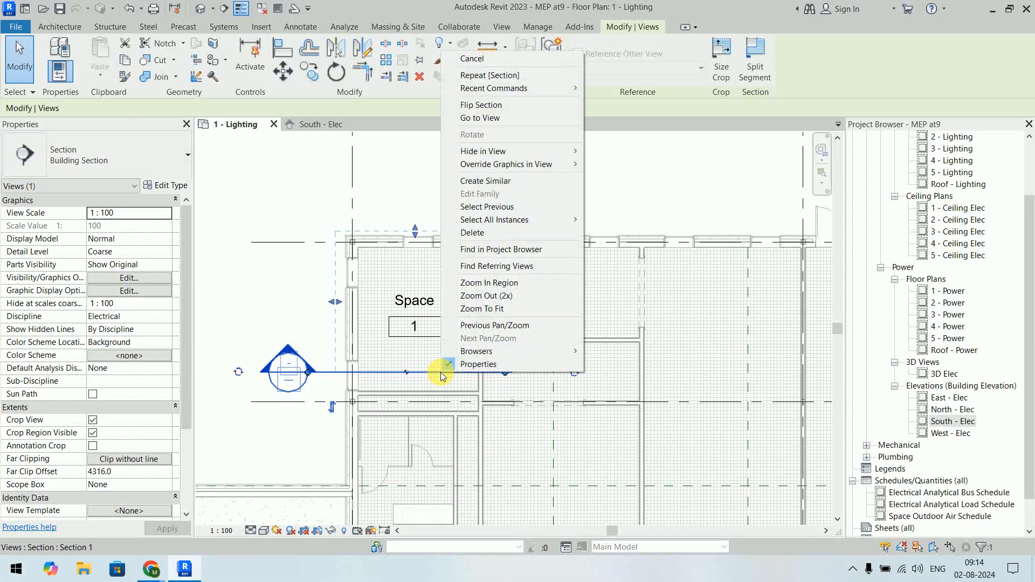
{"action": "left_click", "coordinate": [506, 118]}
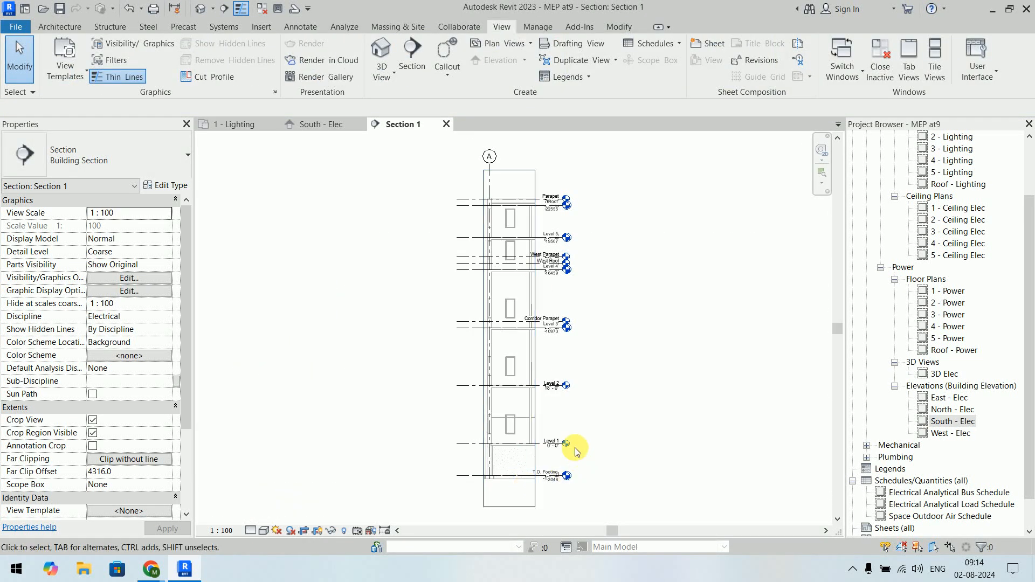
{"action": "scroll", "coordinate": [514, 364], "scroll_direction": "up", "scroll_amount": 6}
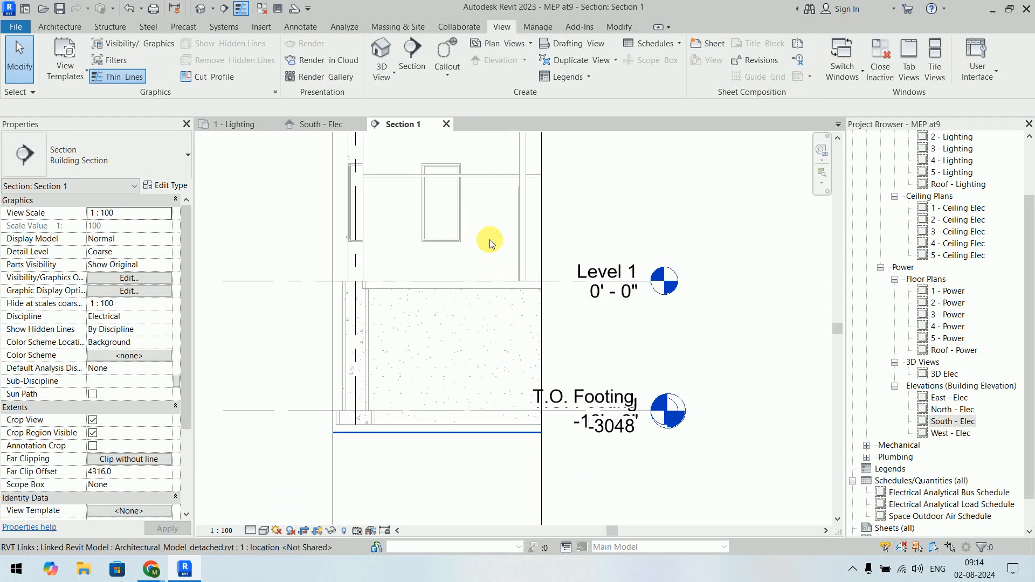
{"action": "left_click", "coordinate": [476, 268]}
{"action": "middle_click_drag", "start_coordinate": [629, 203], "coordinate": [620, 335]}
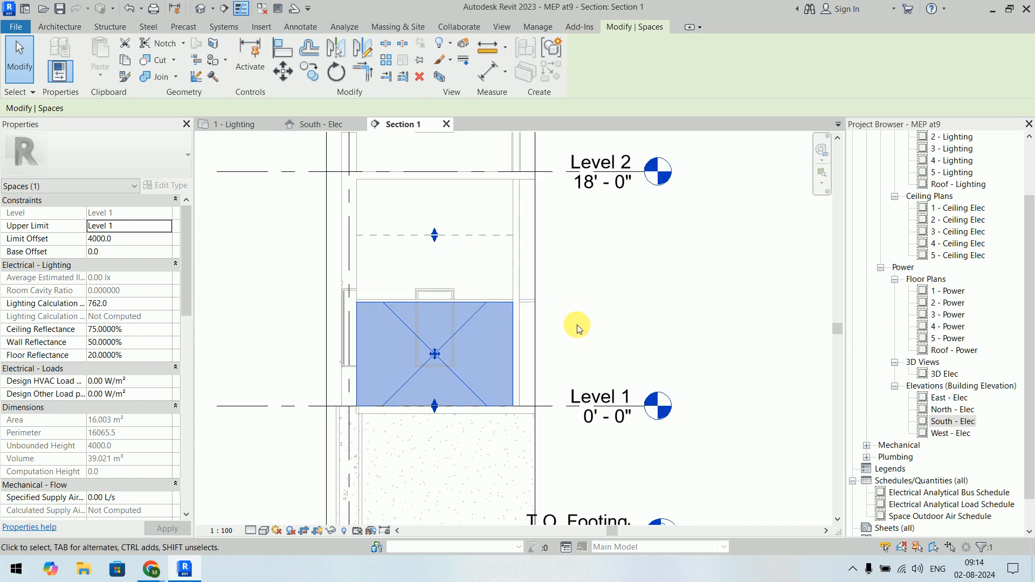
{"action": "left_click", "coordinate": [560, 334]}
{"action": "scroll", "coordinate": [442, 372], "scroll_direction": "up", "scroll_amount": 4}
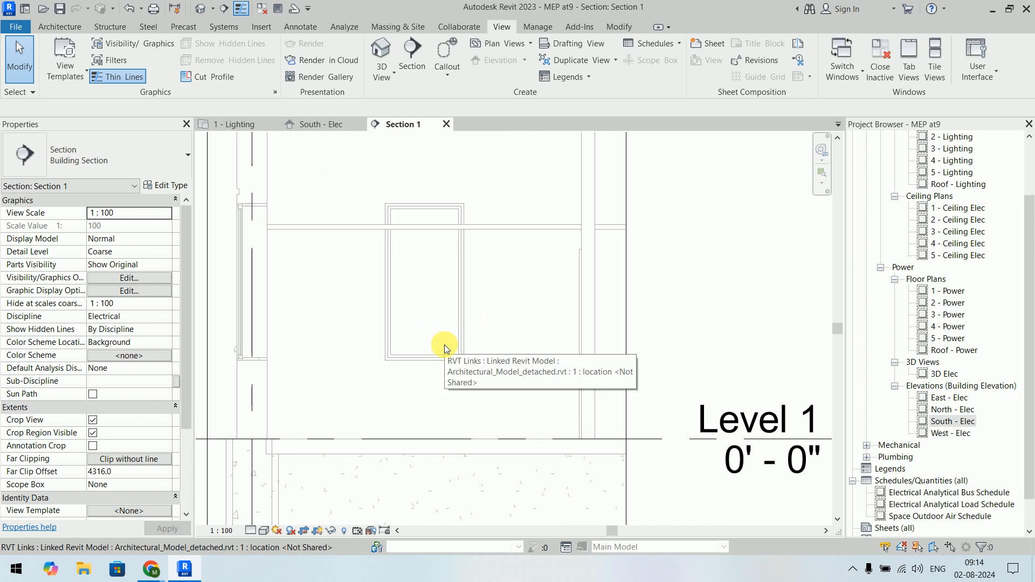
- Add an aligned dimension from Level 1 to the underside of the ceiling, placed beside the room in the section
{"action": "left_click", "coordinate": [296, 27]}
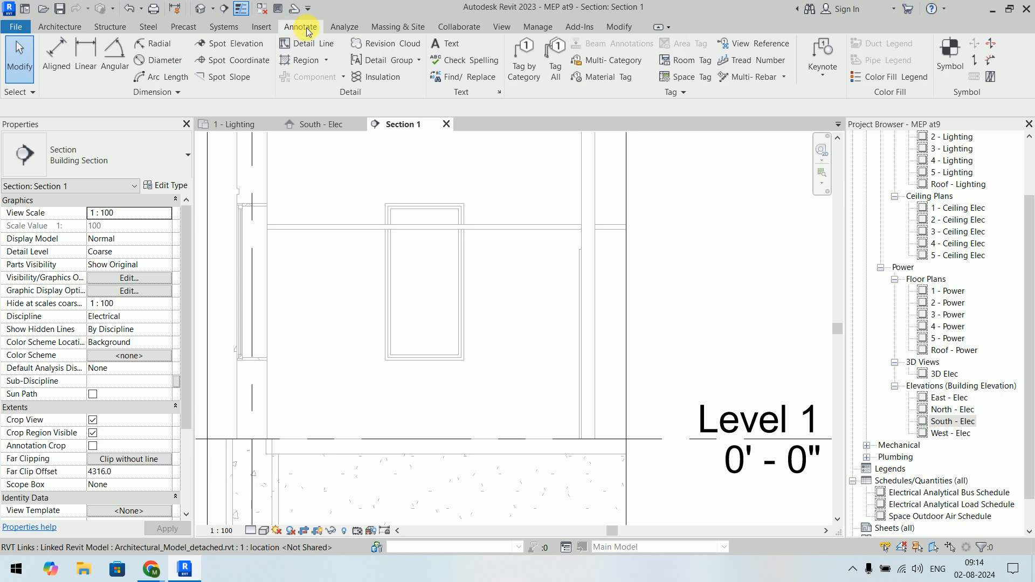
{"action": "left_click", "coordinate": [63, 70]}
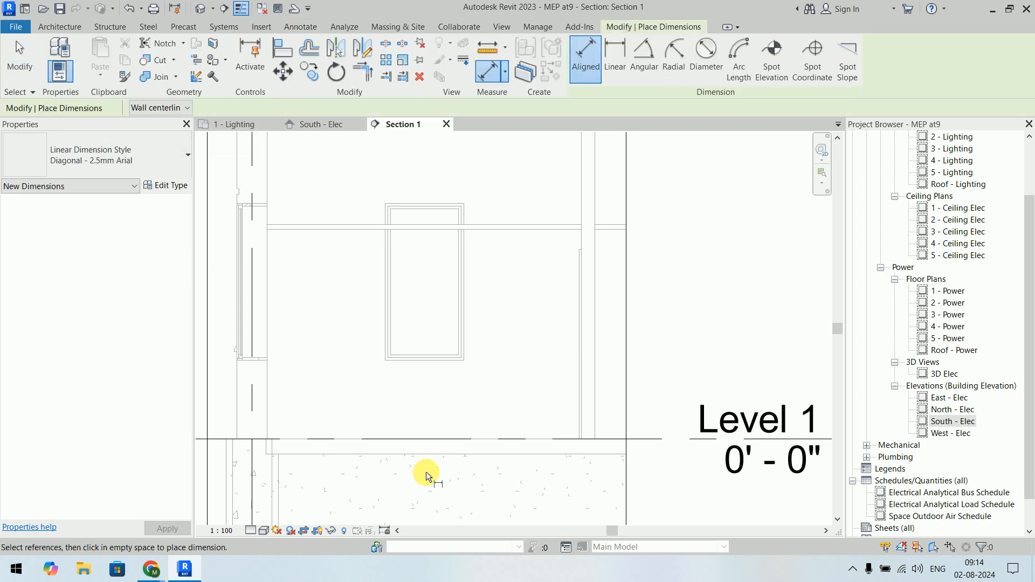
{"action": "left_click", "coordinate": [417, 436]}
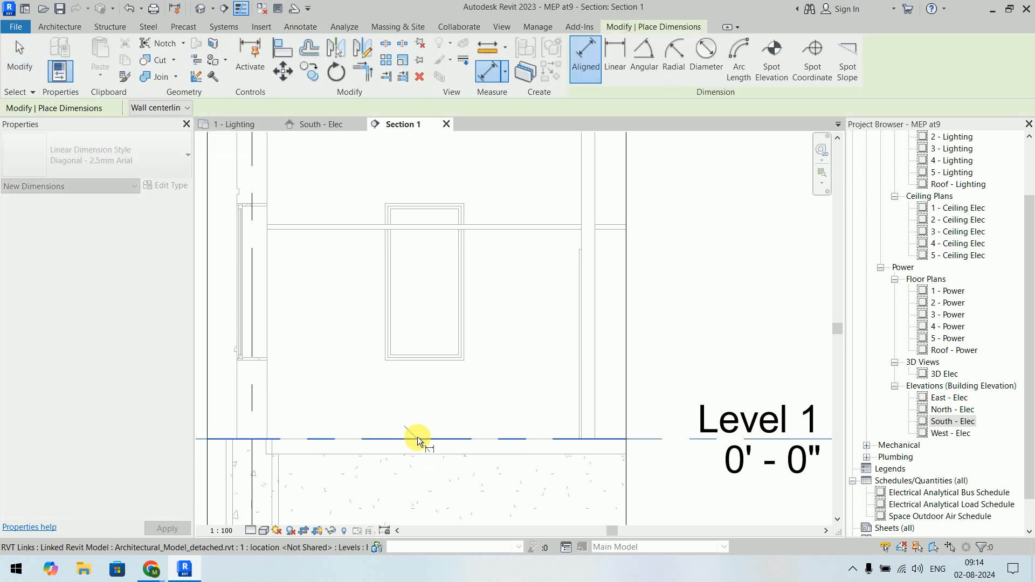
{"action": "left_click", "coordinate": [398, 233]}
{"action": "left_click", "coordinate": [661, 274]}
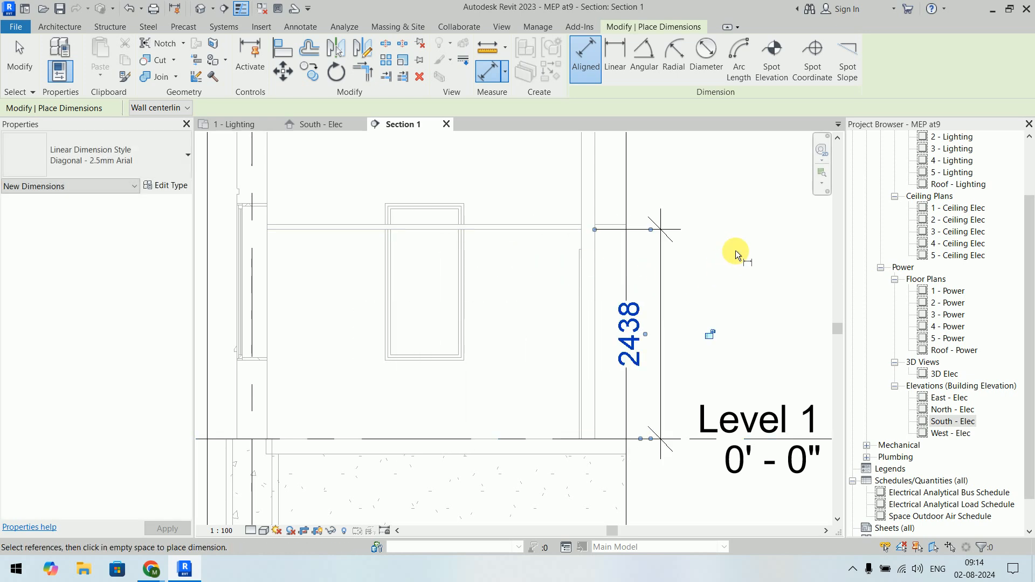
{"action": "key", "text": "Escape"}
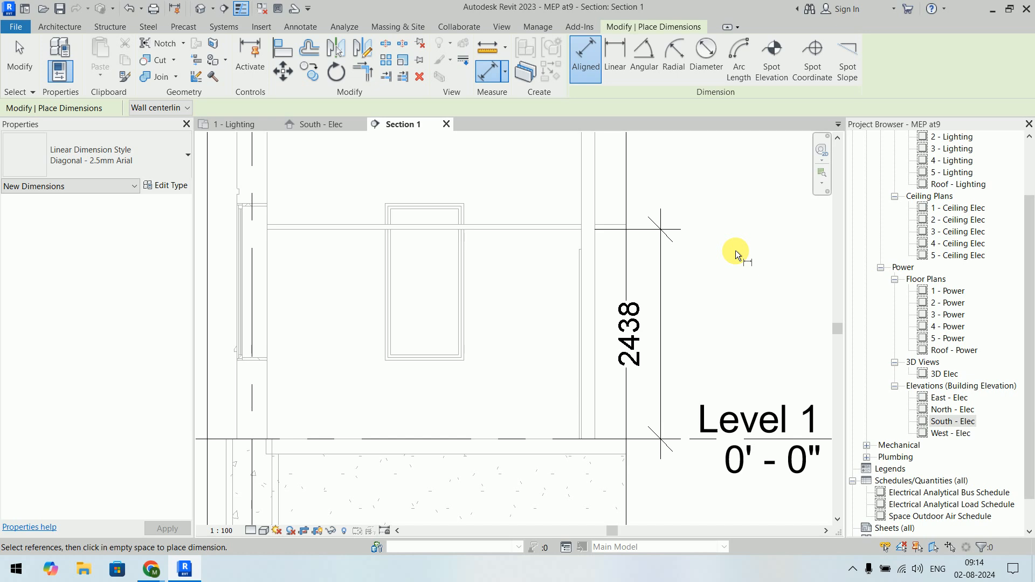
{"action": "scroll", "coordinate": [564, 206], "scroll_direction": "down", "scroll_amount": 2}
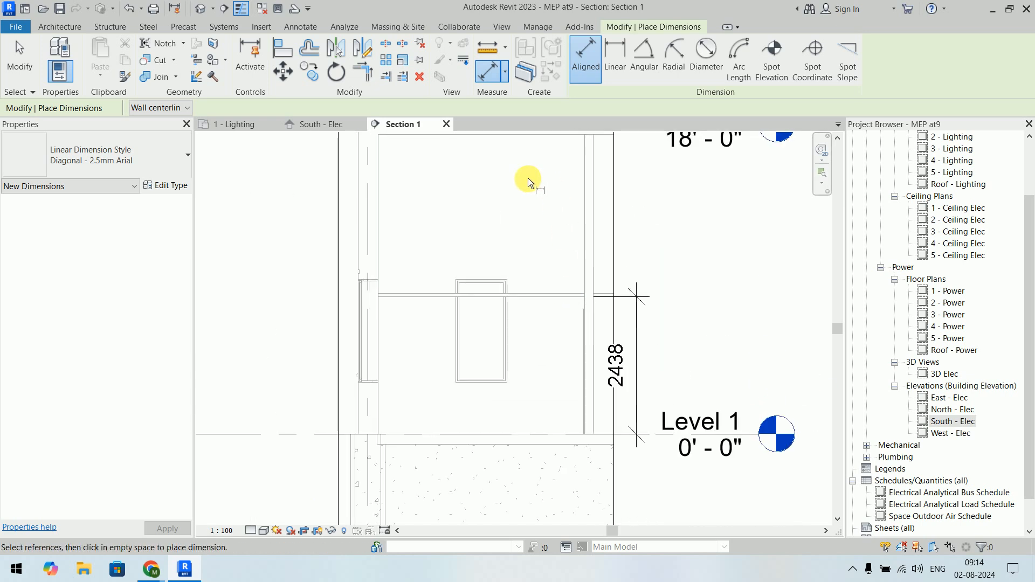
{"action": "middle_click_drag", "start_coordinate": [499, 215], "coordinate": [492, 242]}
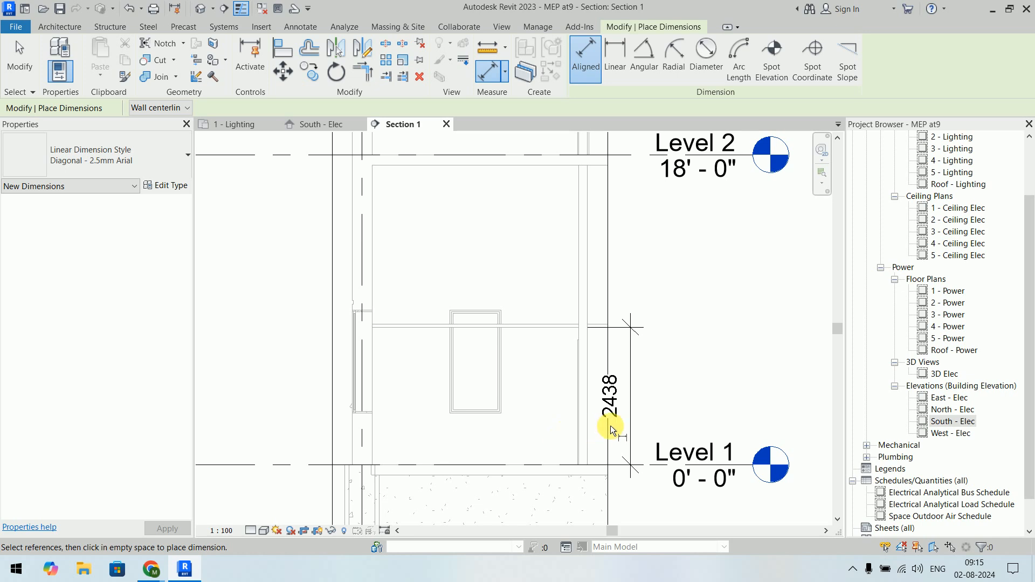
{"action": "right_click", "coordinate": [669, 273]}
{"action": "left_click", "coordinate": [686, 281]}
{"action": "right_click", "coordinate": [683, 280]}
{"action": "left_click", "coordinate": [696, 289]}
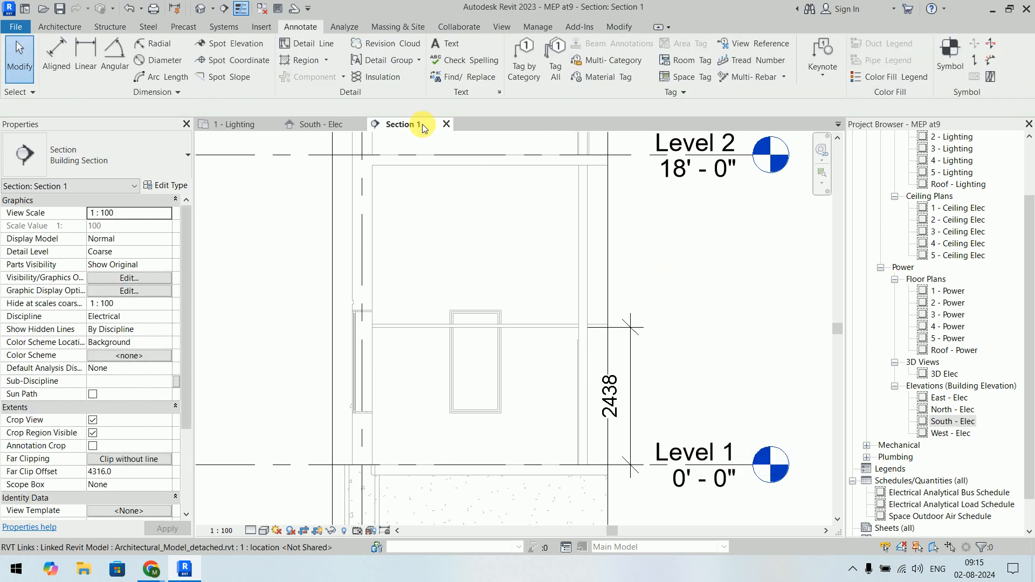
- In the 1 - Lighting plan, set the corner space's Limit Offset to 2438
{"action": "left_click", "coordinate": [233, 124]}
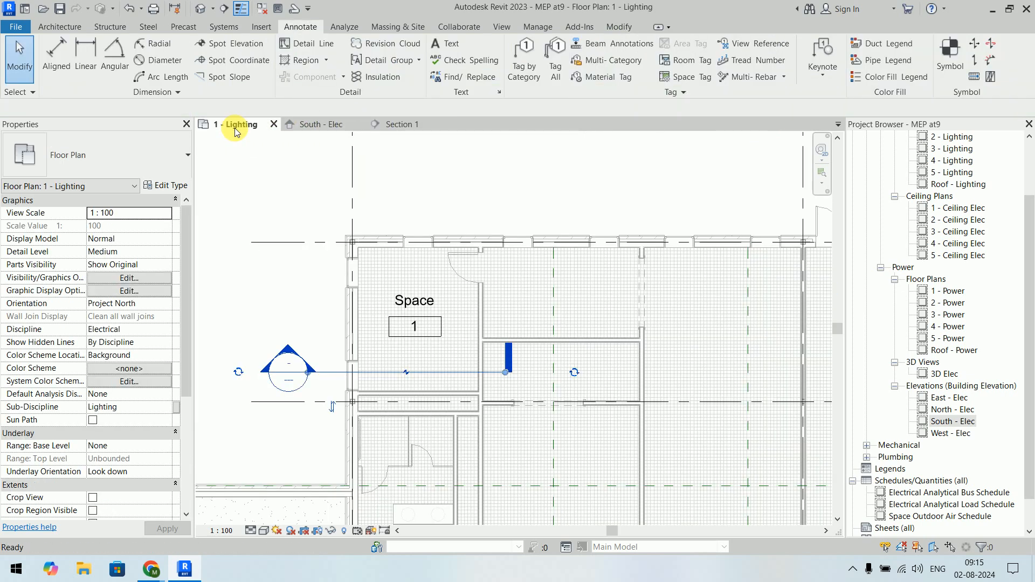
{"action": "left_click", "coordinate": [376, 289]}
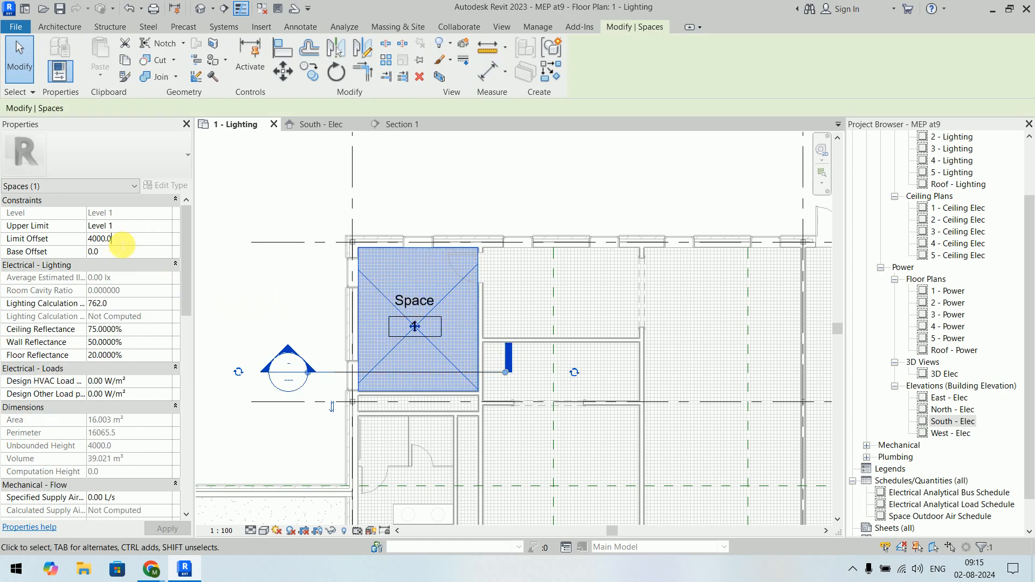
{"action": "left_click", "coordinate": [121, 240]}
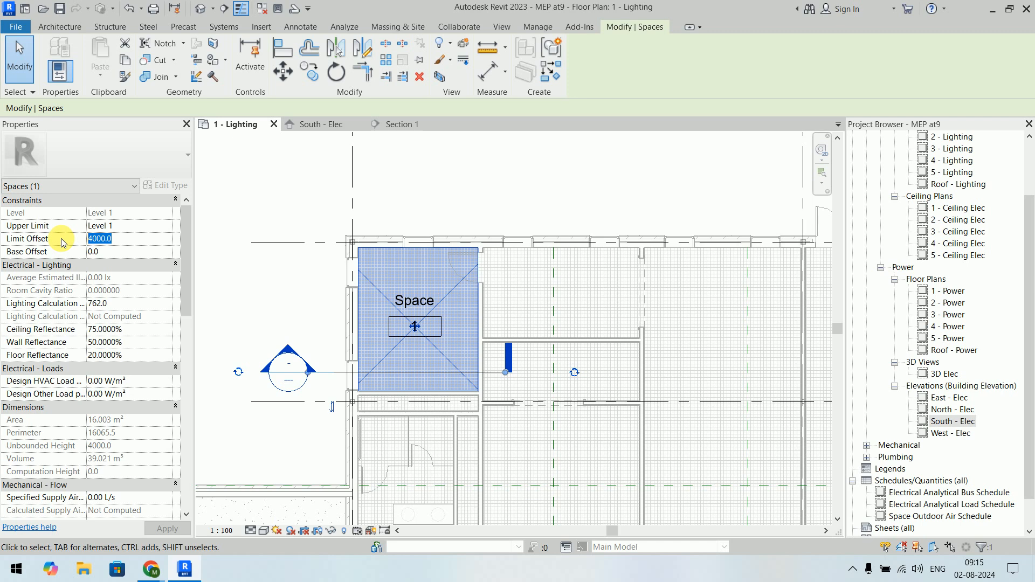
{"action": "type", "text": "2438"}
{"action": "key", "text": "Return"}
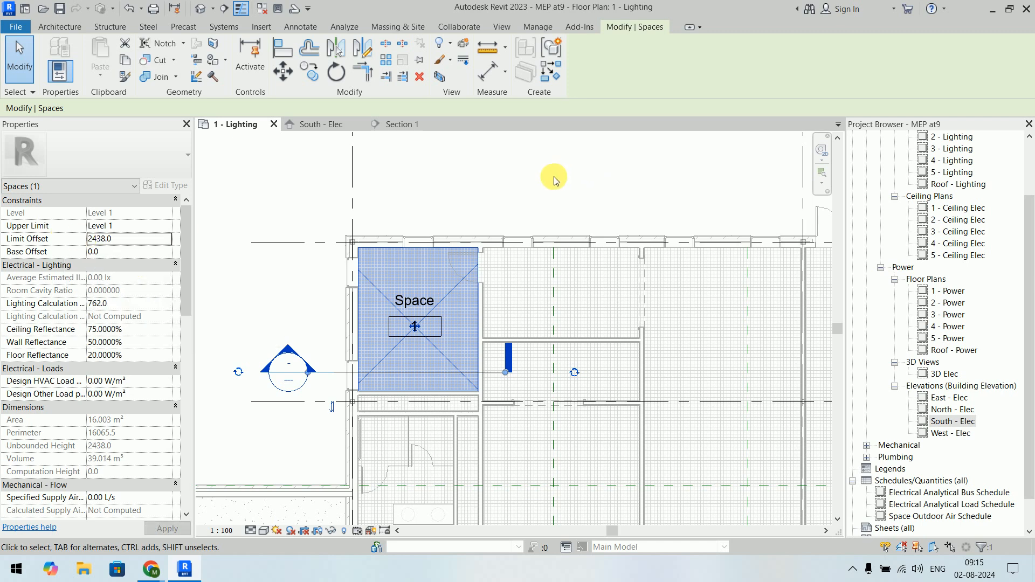
{"action": "left_click", "coordinate": [555, 177]}
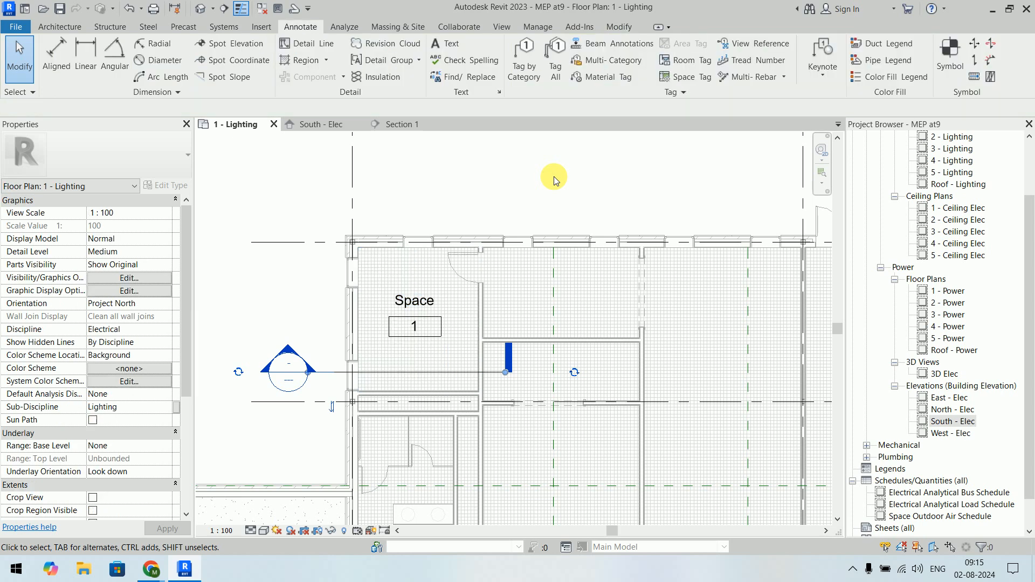
- Select the space in Section 1 and compare its upper limit with the dimensioned ceiling height
{"action": "left_click", "coordinate": [403, 125]}
{"action": "left_click", "coordinate": [523, 446]}
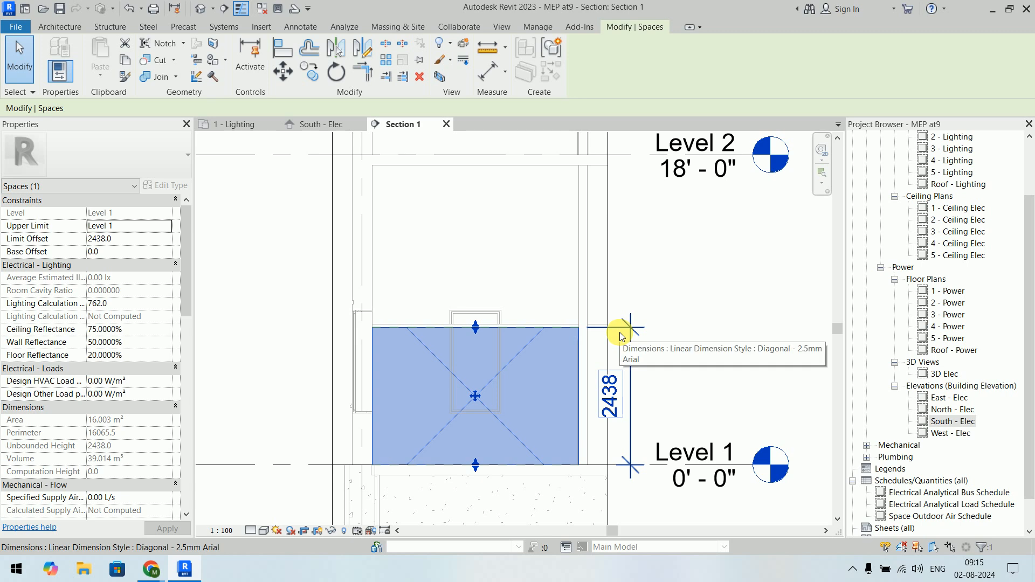
{"action": "left_click", "coordinate": [652, 283]}
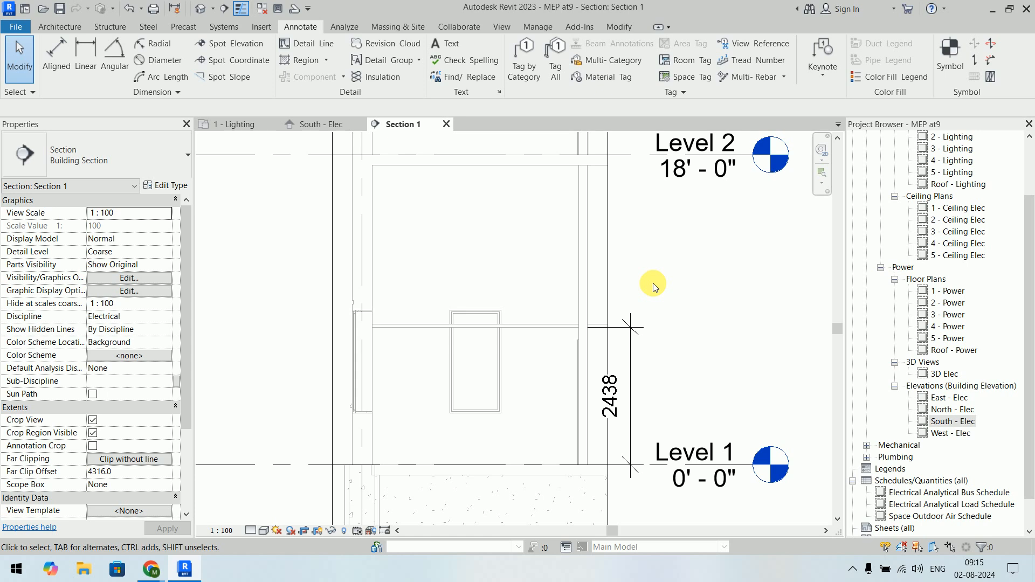
- Close the Section 1 view and open the 1 - Ceiling Elec ceiling plan
{"action": "left_click", "coordinate": [446, 125]}
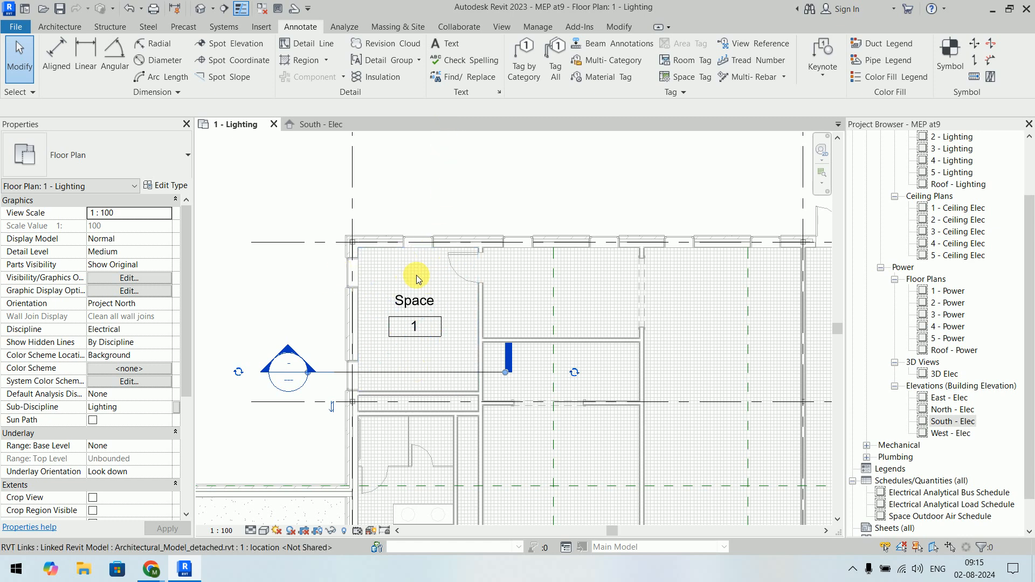
{"action": "double_click", "coordinate": [973, 212]}
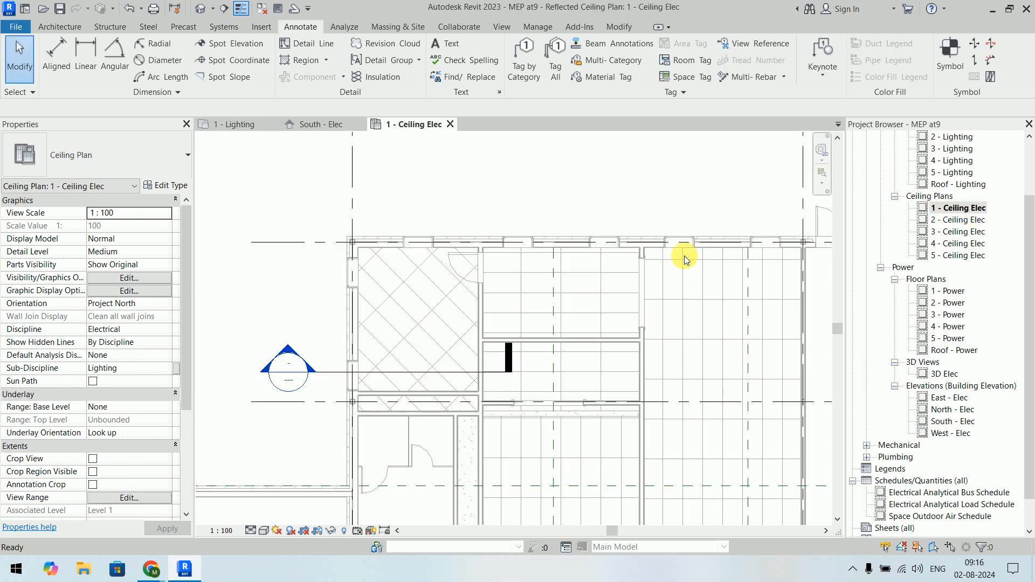
- Check the corner room's ceiling height with a Spot Elevation preview in the 1 - Ceiling Elec plan, without placing it
{"action": "scroll", "coordinate": [401, 294], "scroll_direction": "up", "scroll_amount": 2}
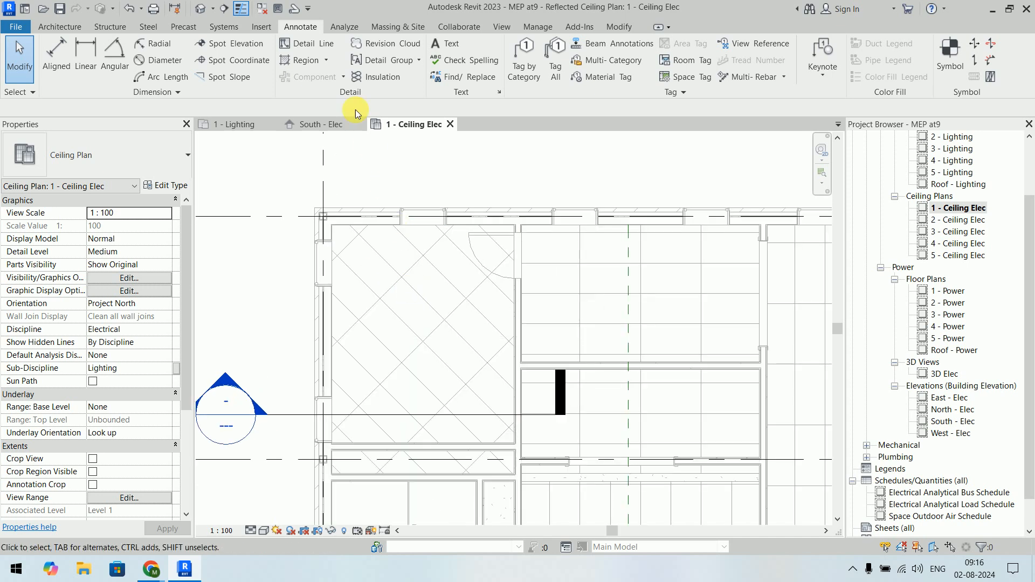
{"action": "left_click", "coordinate": [212, 43]}
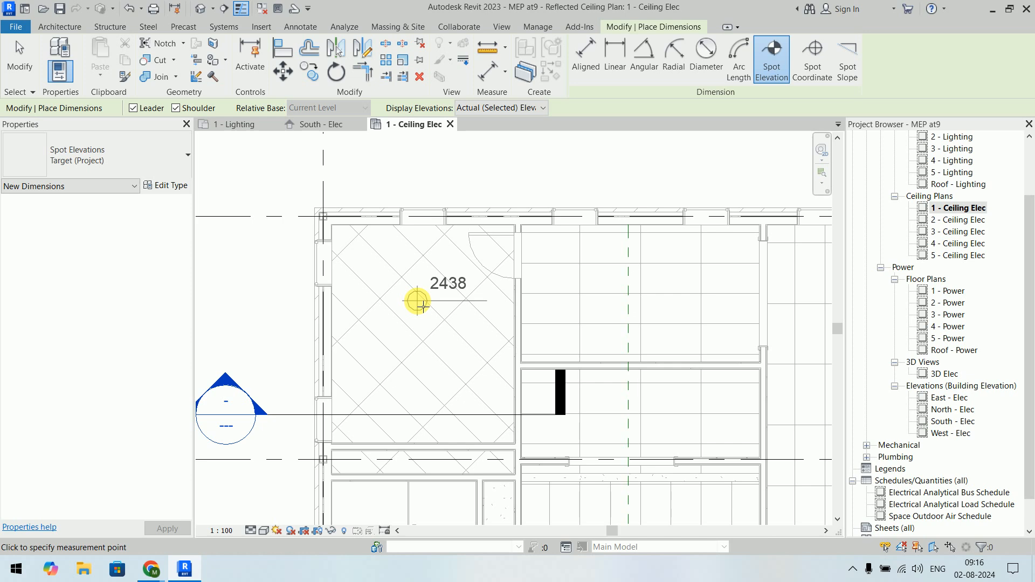
{"action": "key", "text": "Escape"}
{"action": "key", "text": "Escape"}
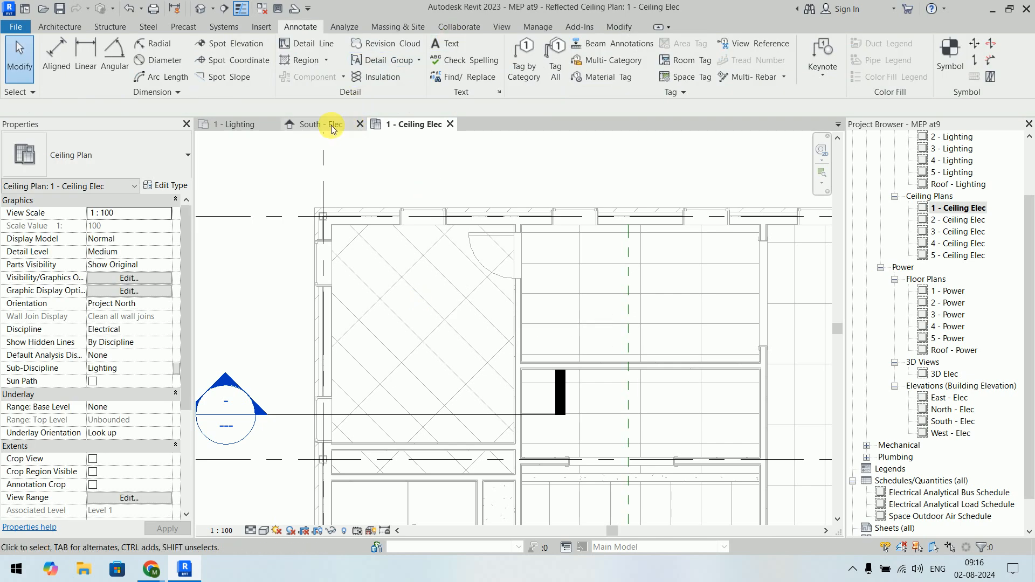
- Delete the corner room's space in the 1 - Lighting plan and dismiss the warning
{"action": "left_click", "coordinate": [240, 124]}
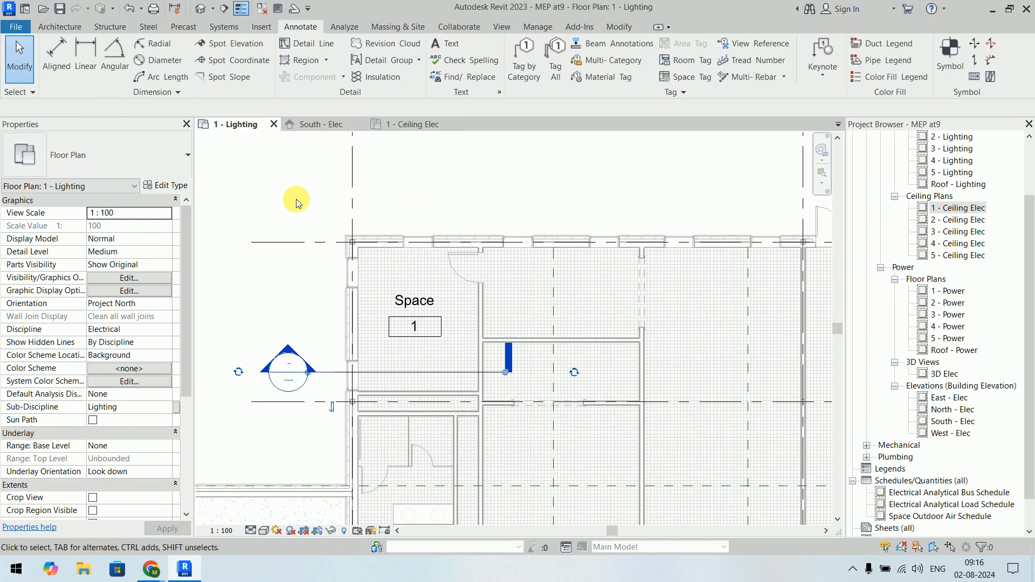
{"action": "left_click", "coordinate": [377, 291]}
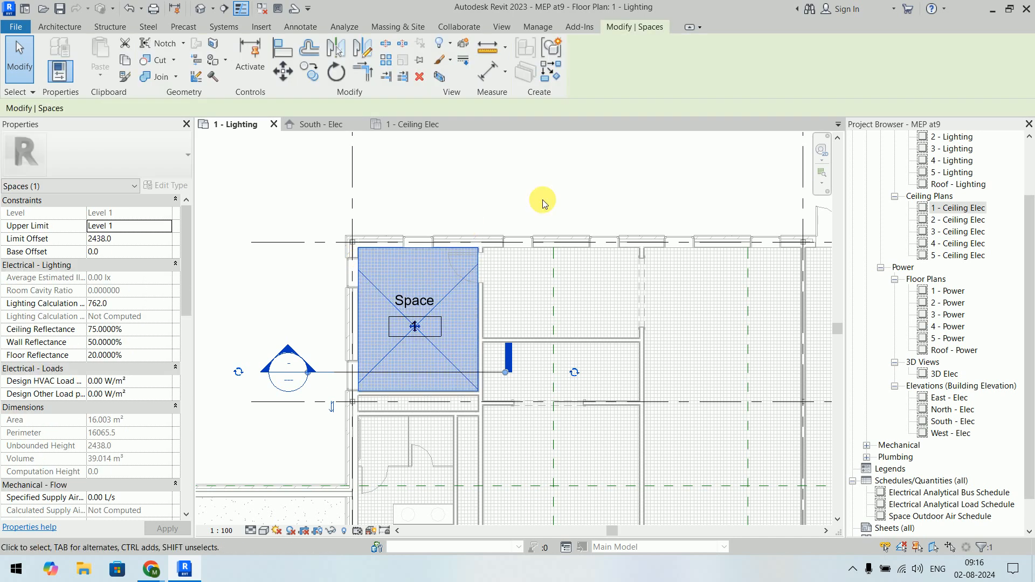
{"action": "key", "text": "Delete"}
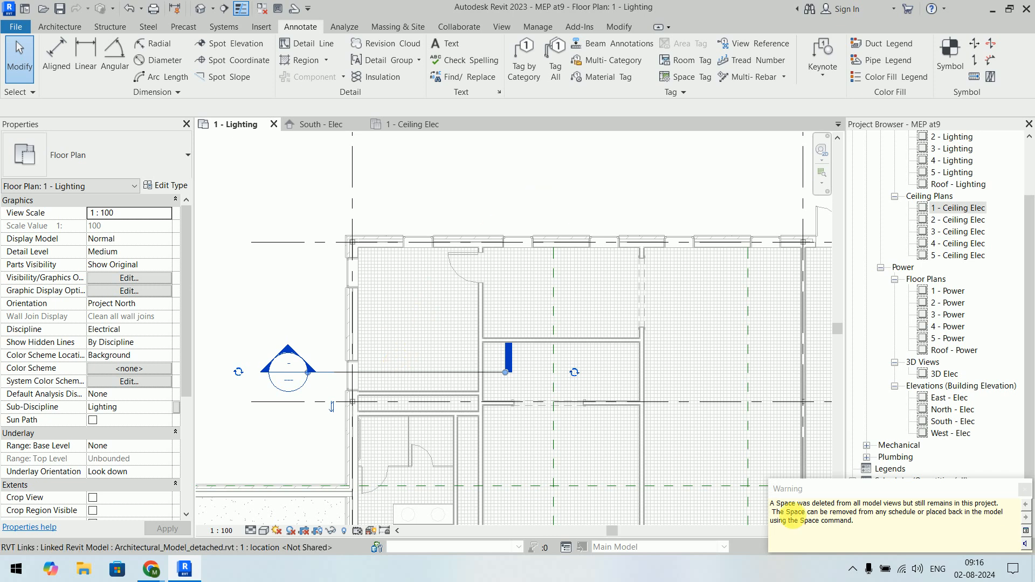
{"action": "left_click_drag", "start_coordinate": [855, 492], "coordinate": [479, 205]}
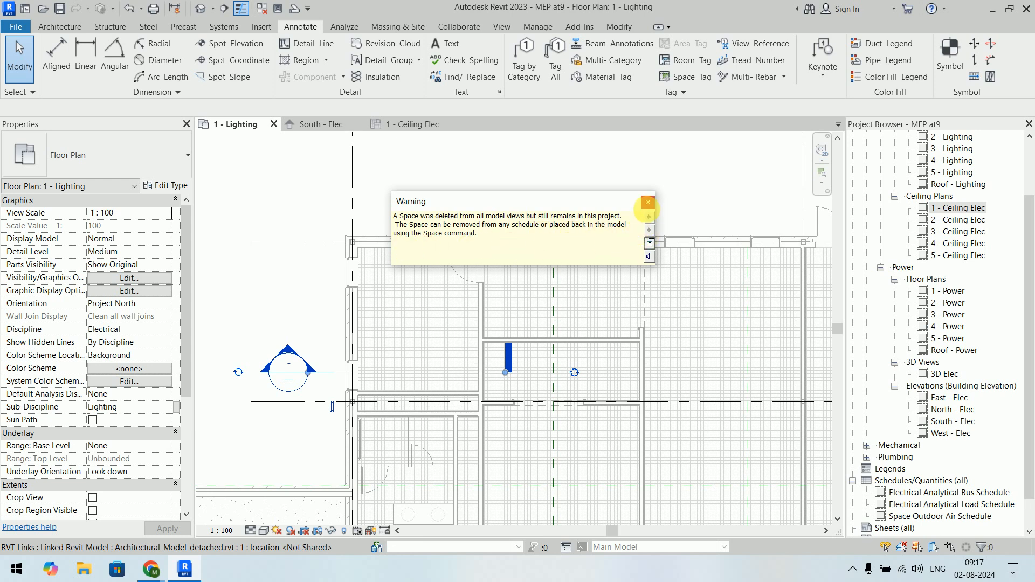
{"action": "left_click", "coordinate": [648, 201]}
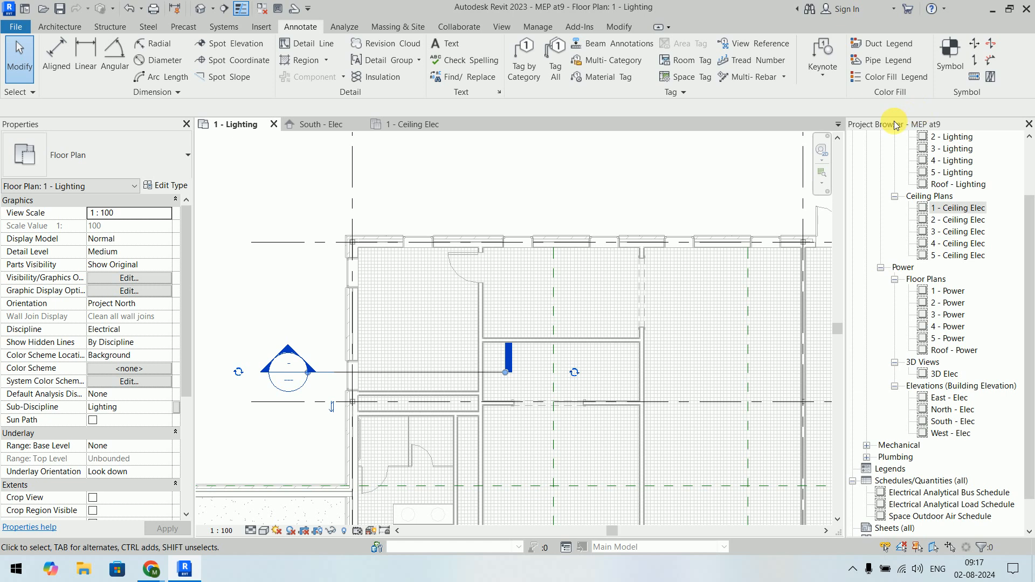
- Show the System Browser and widen it enough to read its entries
{"action": "scroll", "coordinate": [628, 194], "scroll_direction": "down", "scroll_amount": 6}
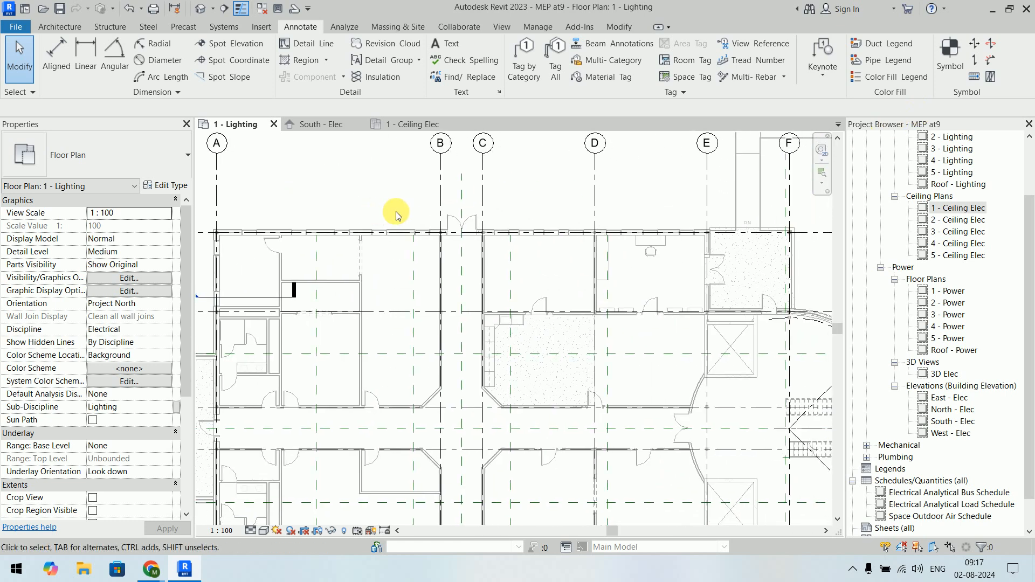
{"action": "scroll", "coordinate": [420, 211], "scroll_direction": "down", "scroll_amount": 3}
{"action": "middle_click_drag", "start_coordinate": [450, 210], "coordinate": [337, 240]}
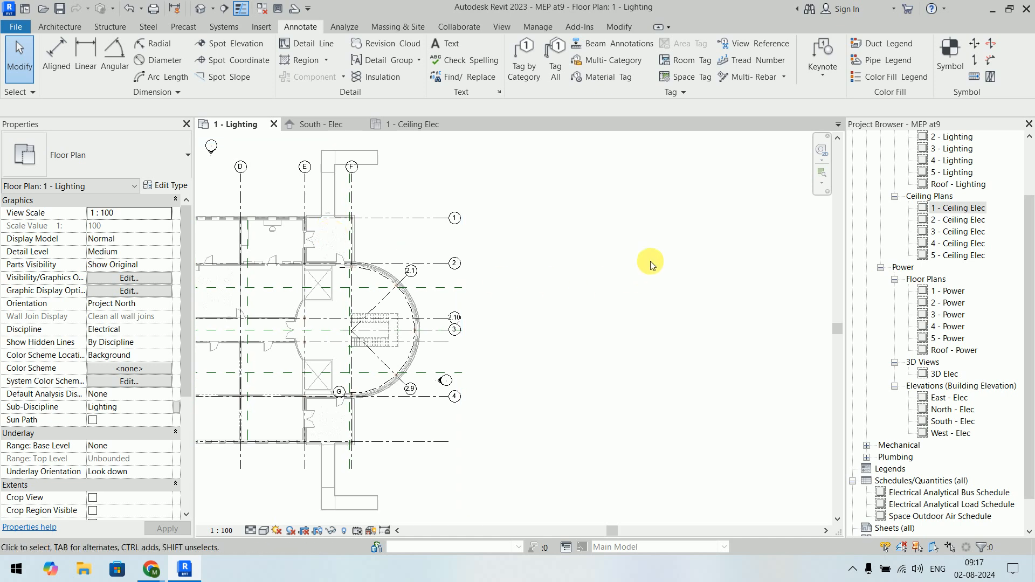
{"action": "right_click", "coordinate": [634, 223]}
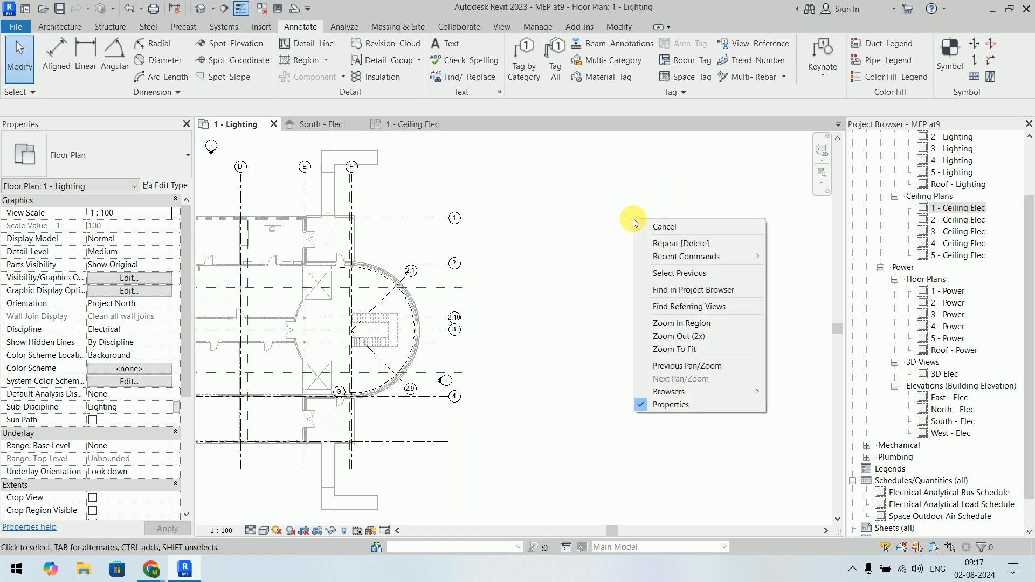
{"action": "mouse_move", "coordinate": [680, 394]}
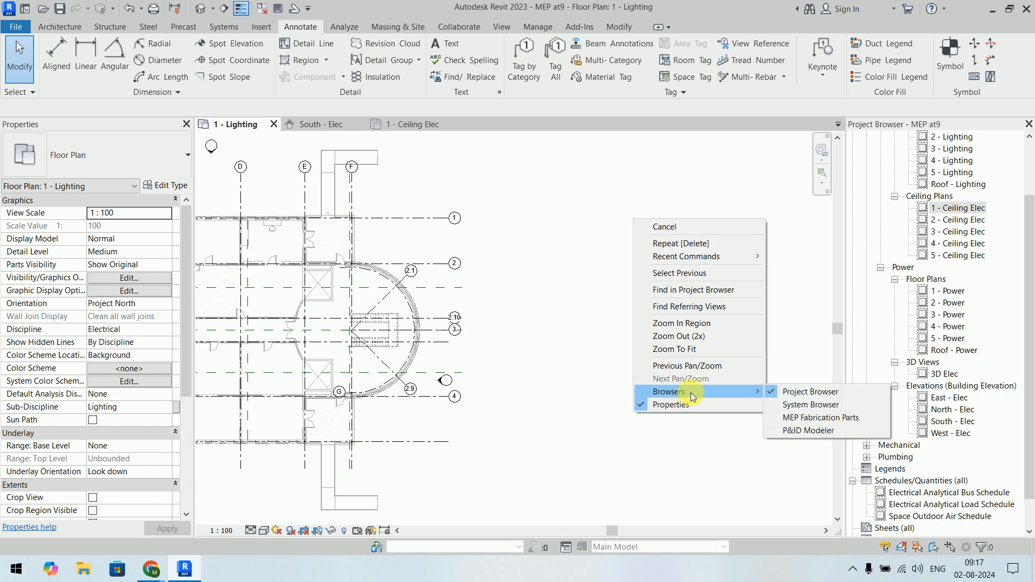
{"action": "left_click", "coordinate": [829, 409]}
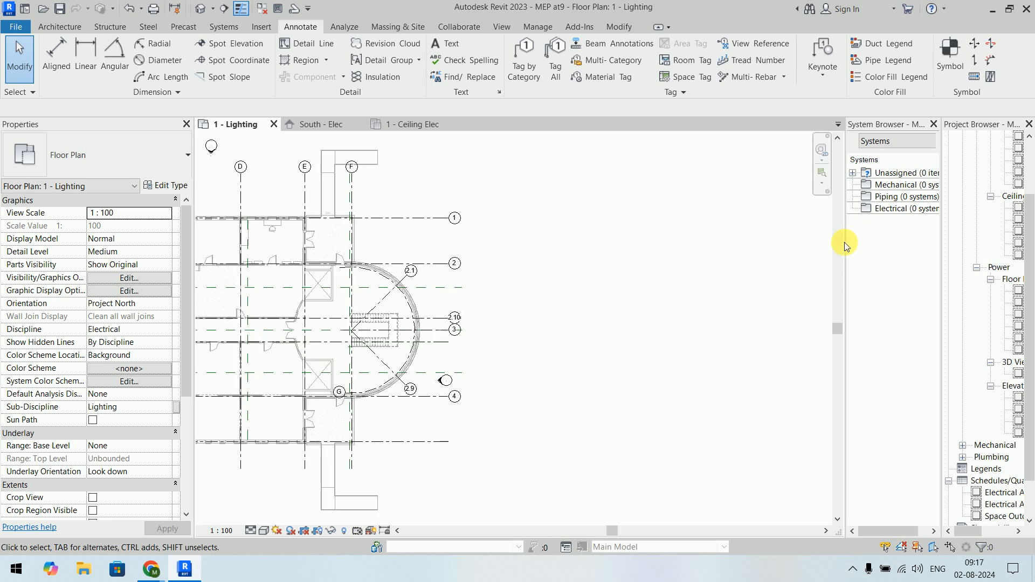
{"action": "left_click_drag", "start_coordinate": [850, 244], "coordinate": [752, 242]}
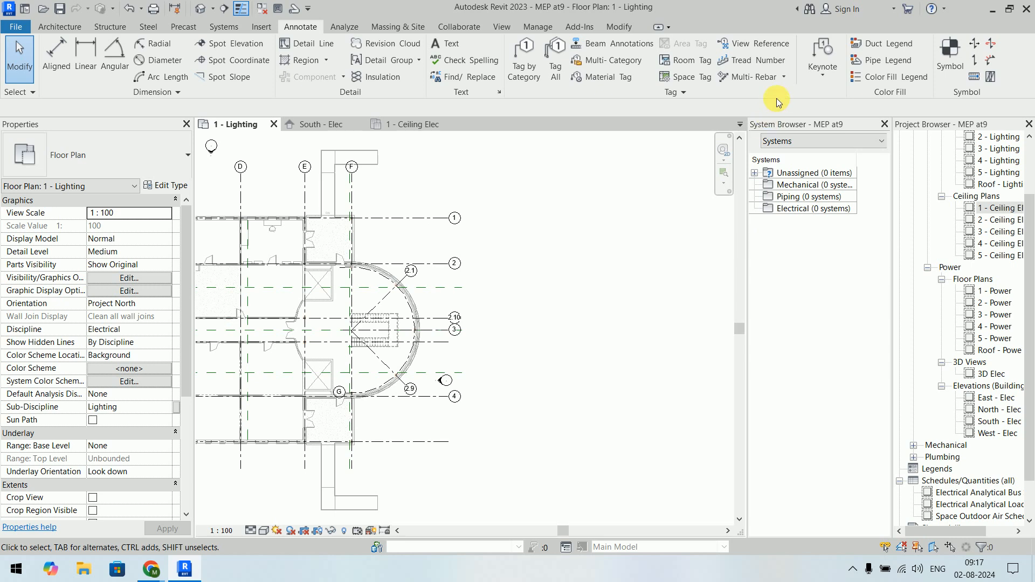
- Set the System Browser to list Zones and inspect the unplaced space under the Default zone
{"action": "left_click", "coordinate": [795, 142]}
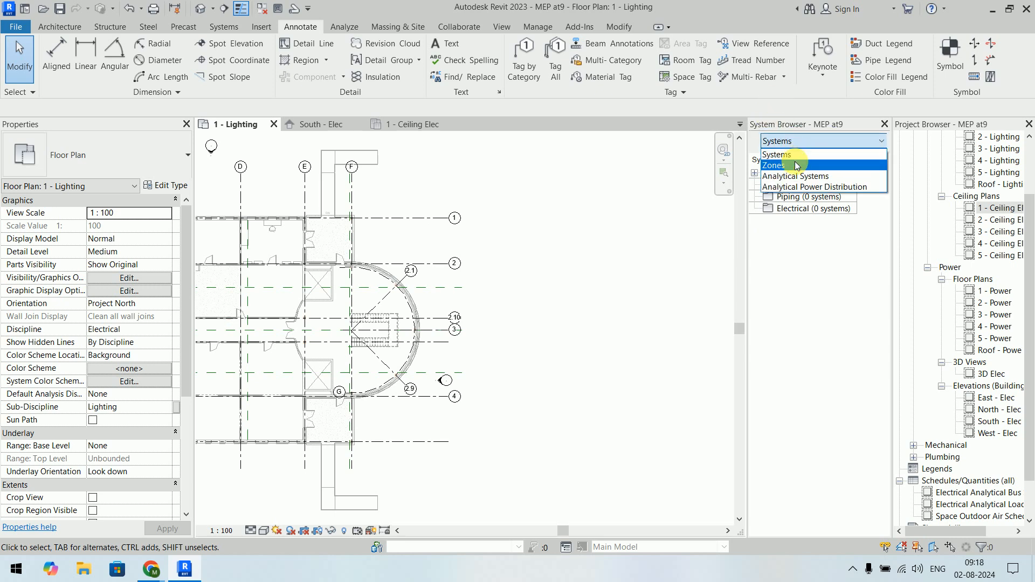
{"action": "left_click", "coordinate": [797, 166]}
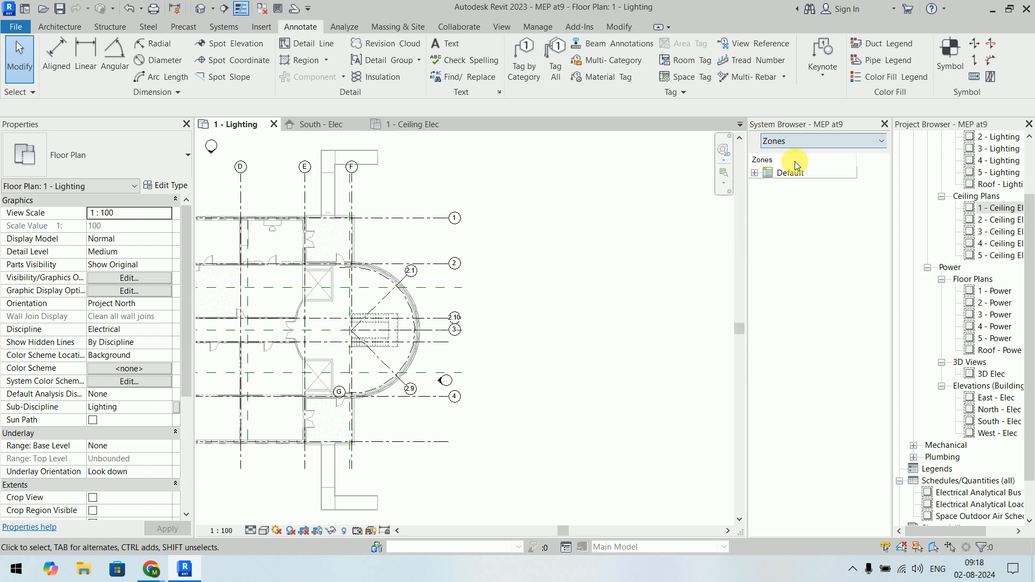
{"action": "left_click", "coordinate": [755, 173]}
{"action": "left_click", "coordinate": [807, 186]}
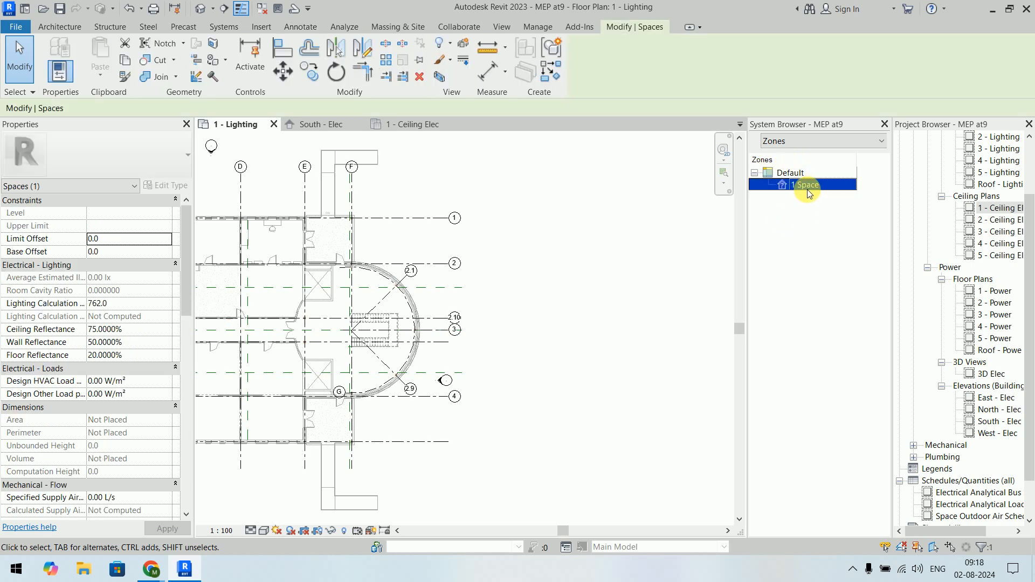
{"action": "left_click", "coordinate": [796, 230]}
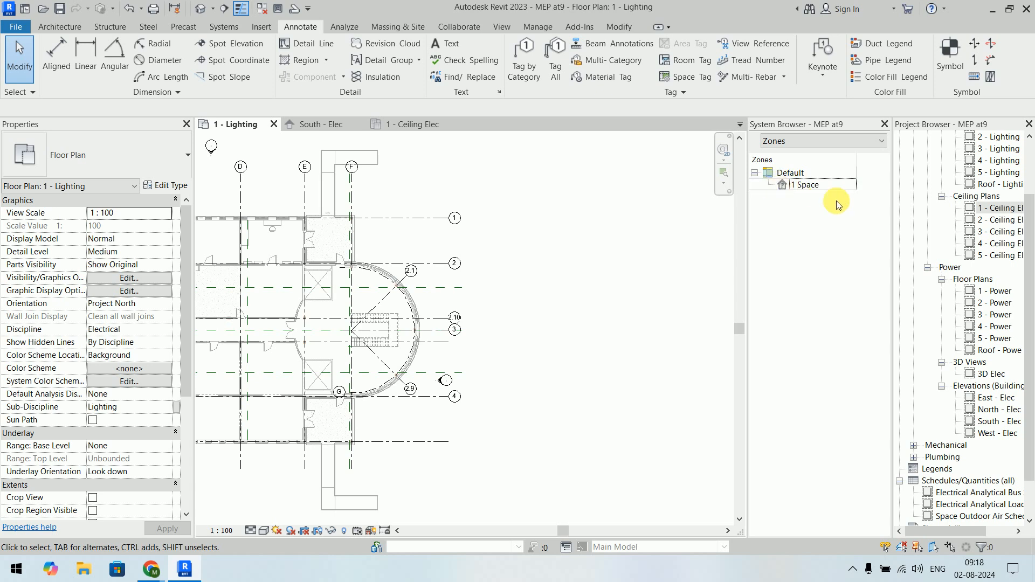
- Delete the unplaced space from the Default zone, confirm the deletion and close the System Browser
{"action": "left_click", "coordinate": [816, 185]}
{"action": "right_click", "coordinate": [817, 185]}
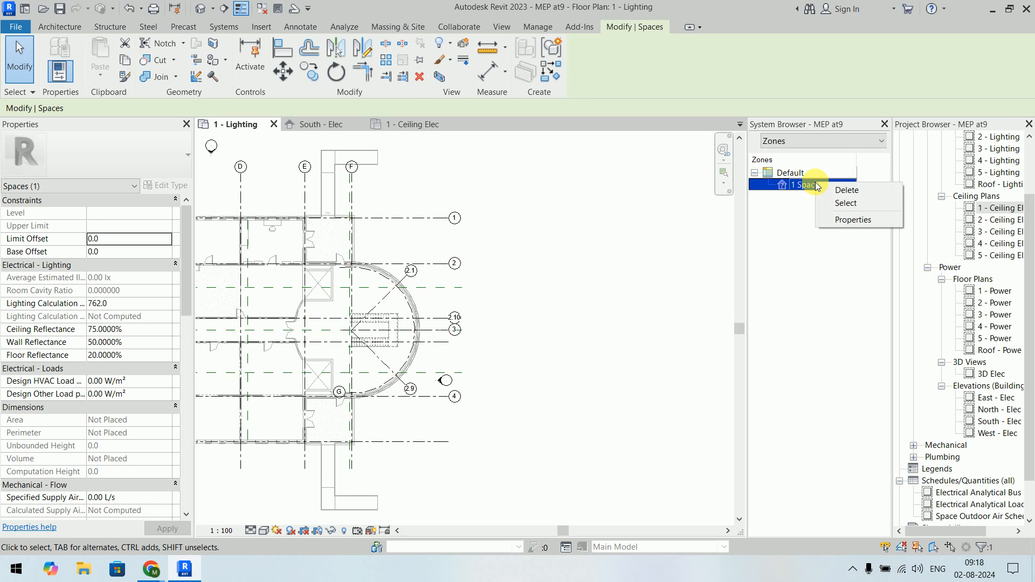
{"action": "left_click", "coordinate": [841, 189]}
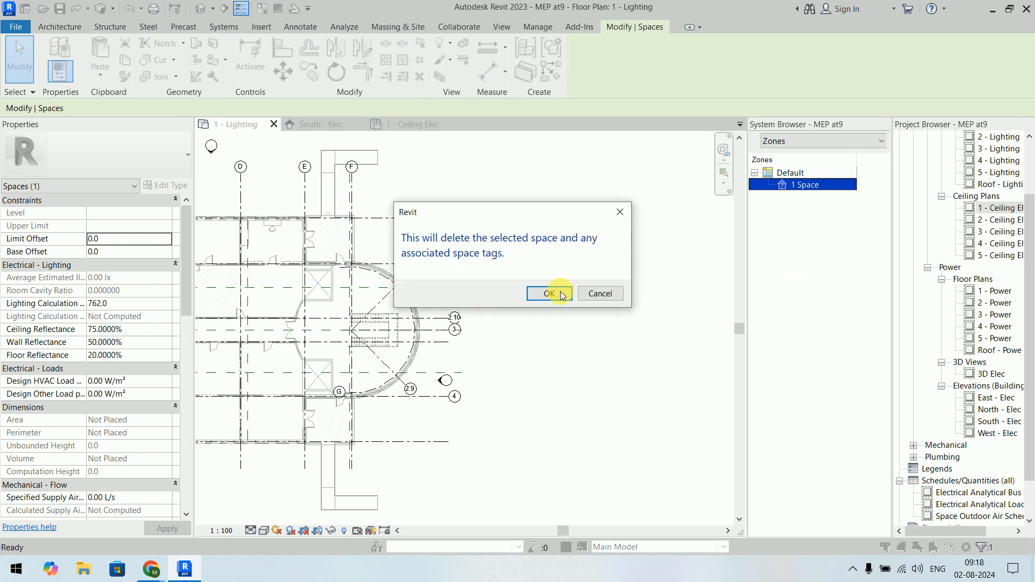
{"action": "left_click", "coordinate": [550, 295]}
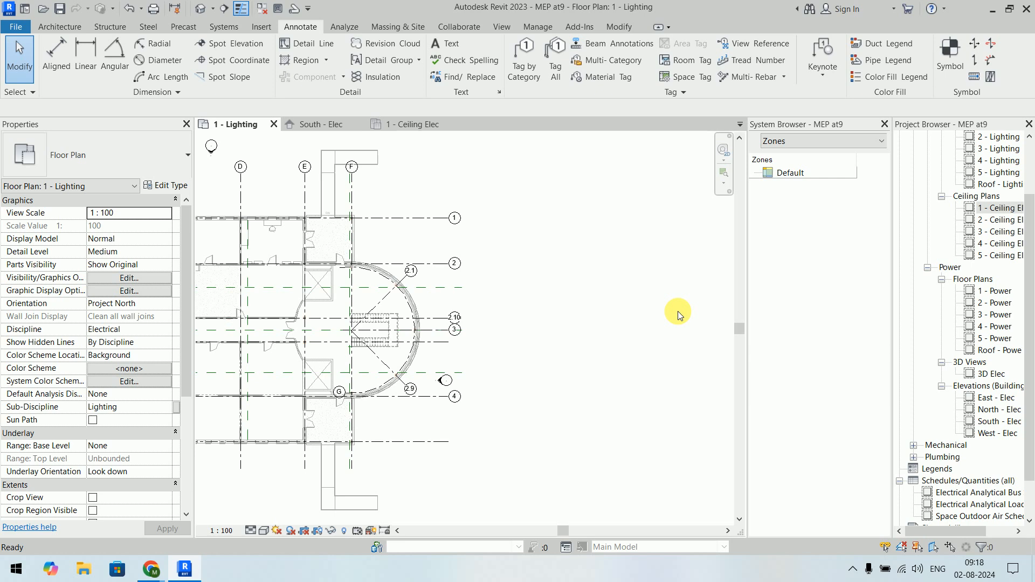
{"action": "left_click", "coordinate": [883, 124]}
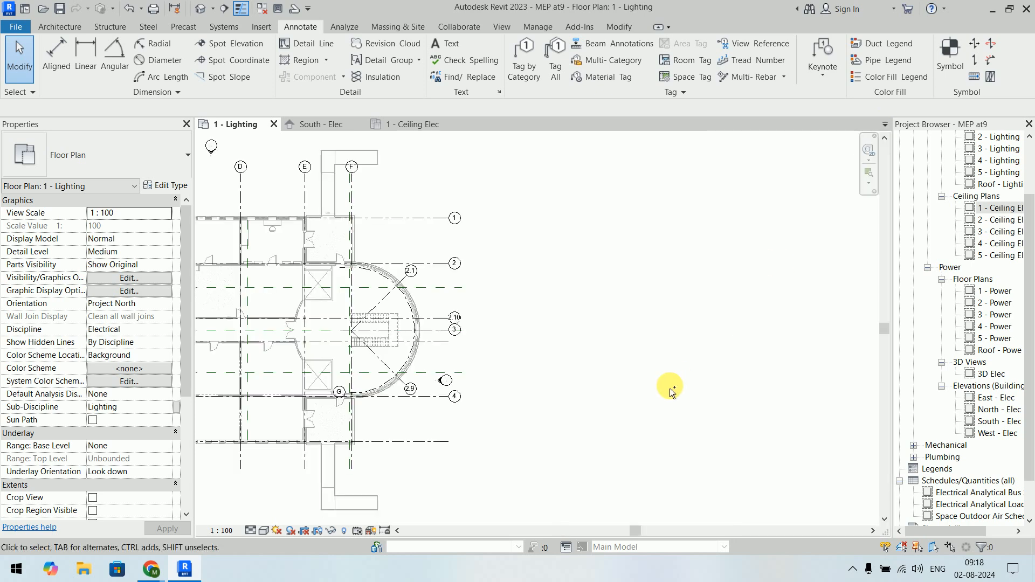
- Delete the Section 1 marker and its view from the 1 - Lighting plan
{"action": "scroll", "coordinate": [673, 323], "scroll_direction": "down", "scroll_amount": 2}
{"action": "middle_click_drag", "start_coordinate": [604, 284], "coordinate": [803, 281]}
{"action": "scroll", "coordinate": [644, 279], "scroll_direction": "up", "scroll_amount": 4}
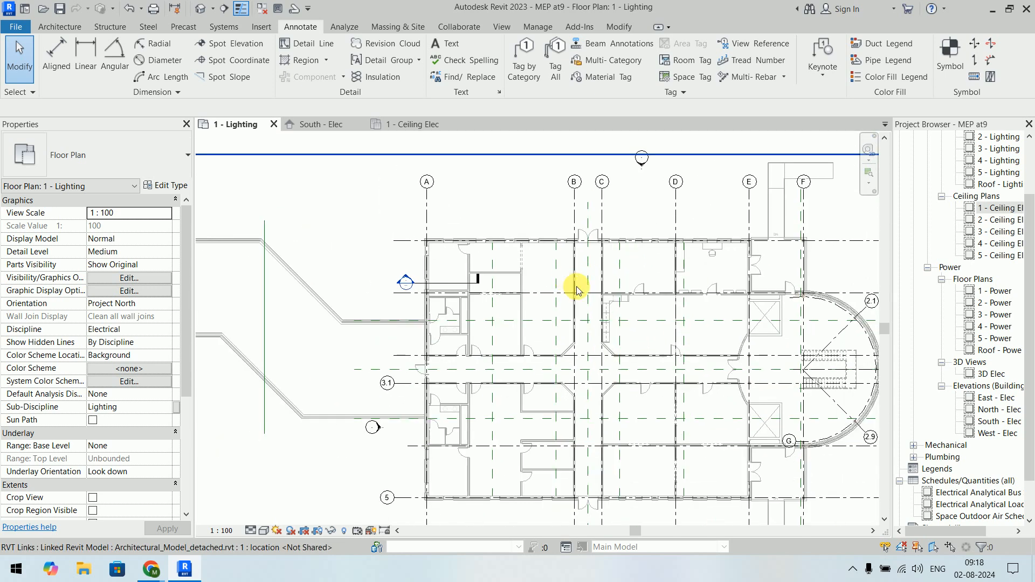
{"action": "scroll", "coordinate": [551, 232], "scroll_direction": "down", "scroll_amount": 2}
{"action": "left_click", "coordinate": [427, 261]}
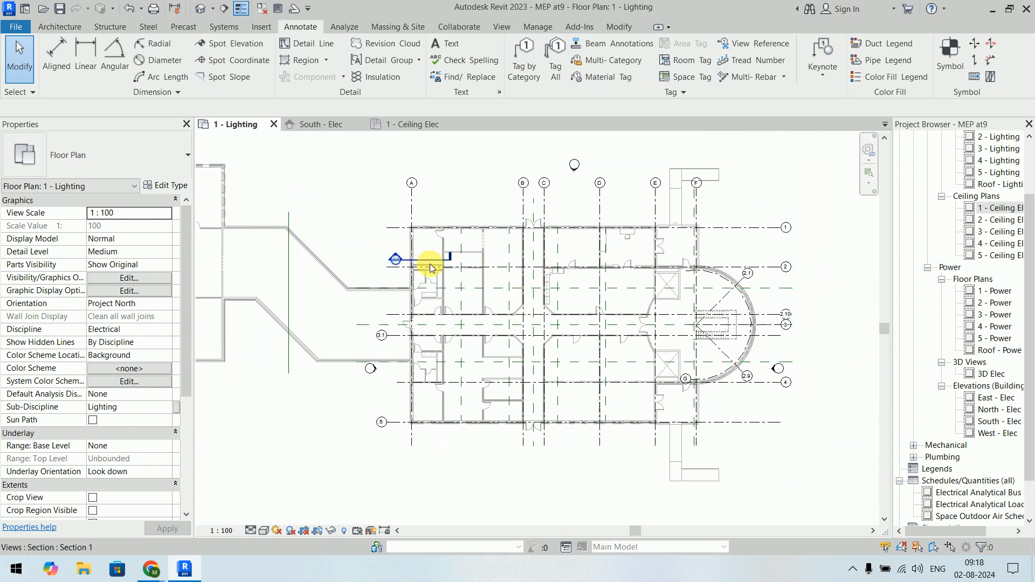
{"action": "key", "text": "Delete"}
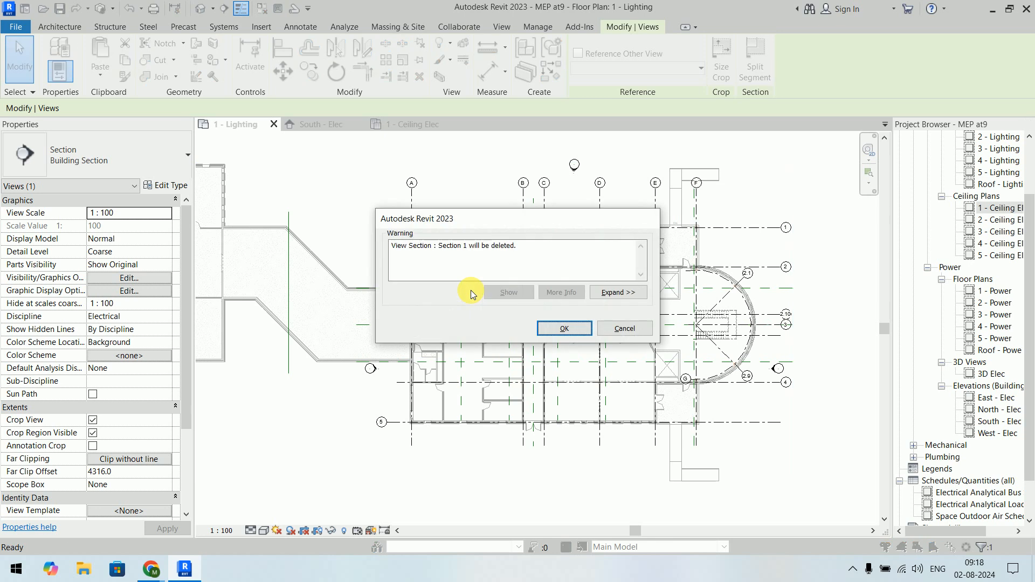
{"action": "left_click", "coordinate": [547, 328]}
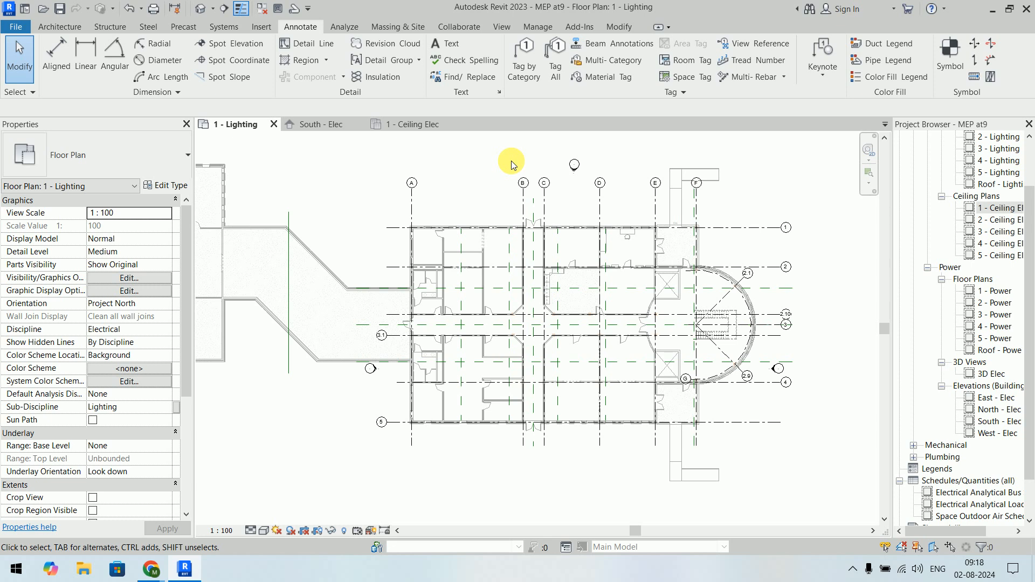
- Start placing spaces with Level 1 as the upper limit and an offset of 2438
{"action": "left_click", "coordinate": [346, 26]}
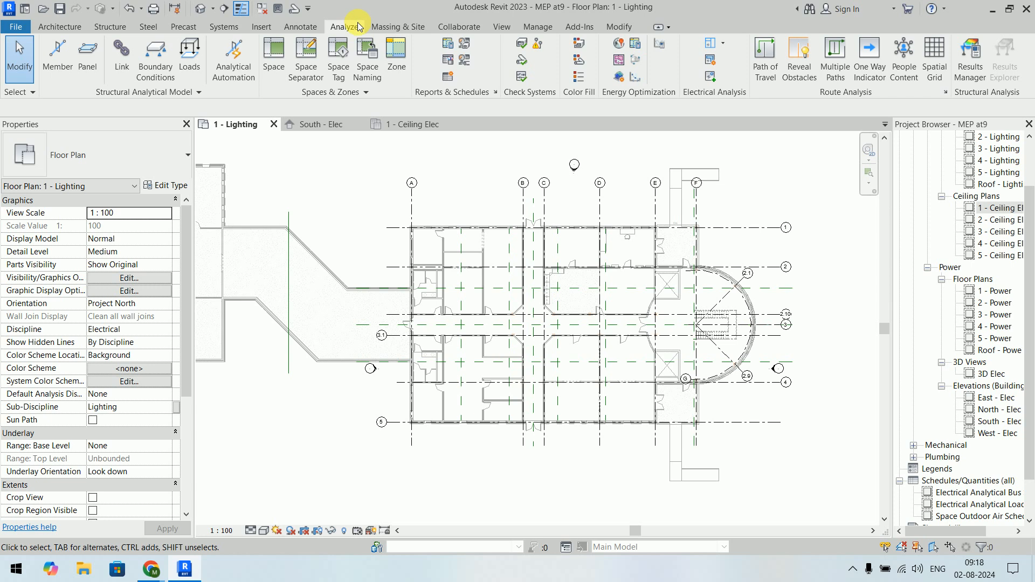
{"action": "left_click", "coordinate": [276, 60]}
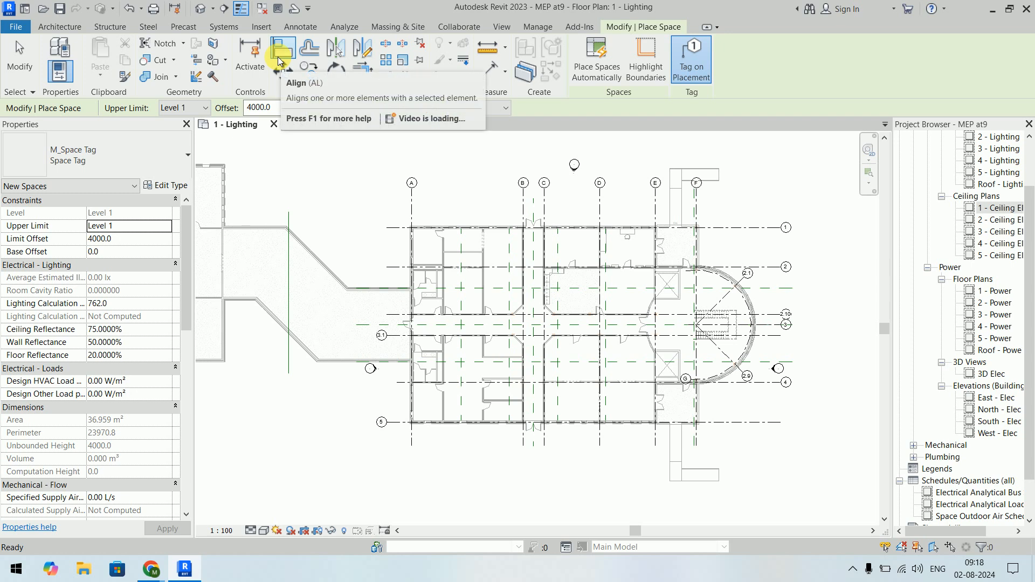
{"action": "double_click", "coordinate": [264, 108]}
{"action": "type", "text": "2438"}
{"action": "key", "text": "Return"}
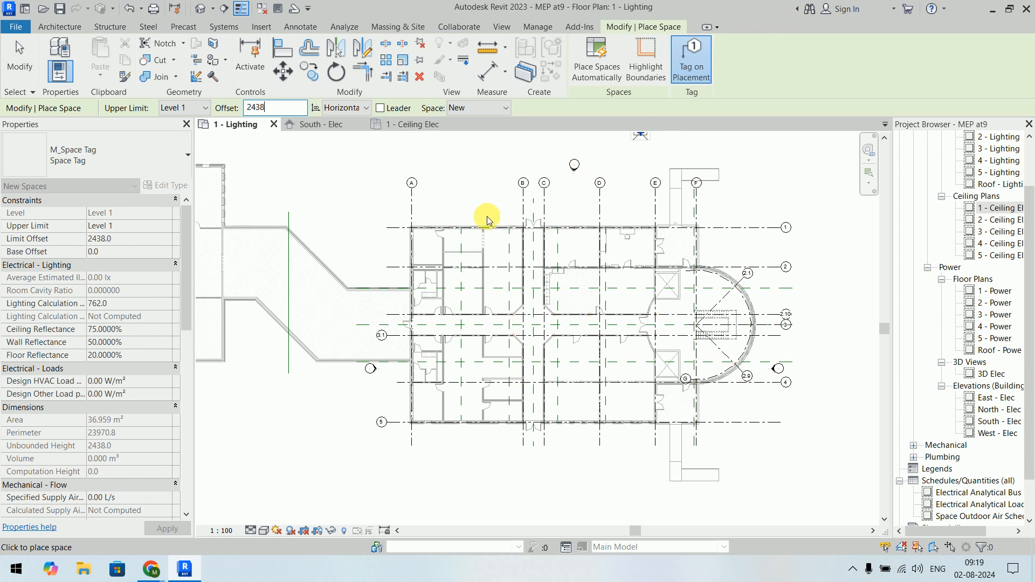
- Preview a space in the corner room, turning Tag on Placement off and back on to compare both modes
{"action": "scroll", "coordinate": [481, 222], "scroll_direction": "up", "scroll_amount": 3}
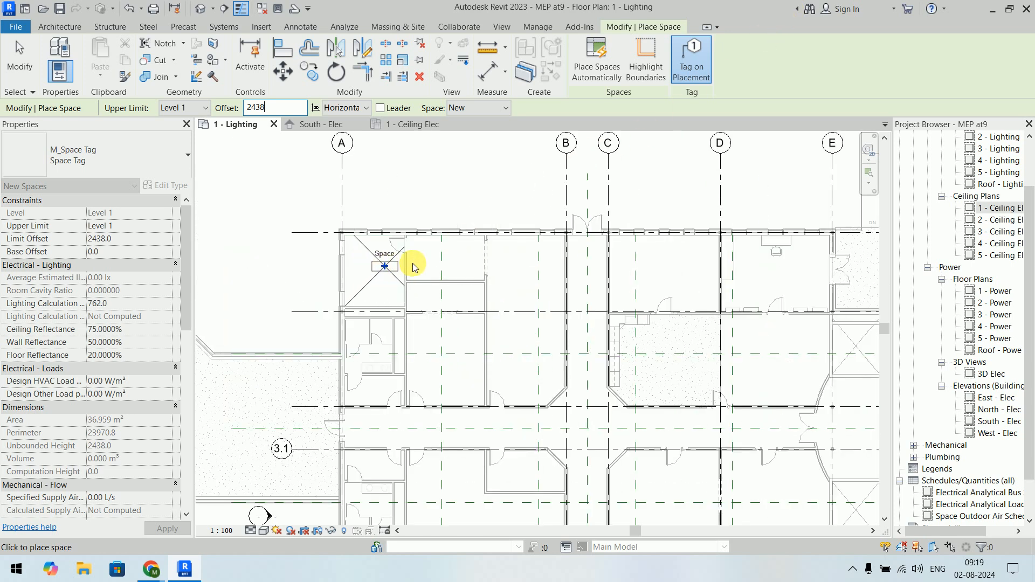
{"action": "left_click", "coordinate": [454, 254]}
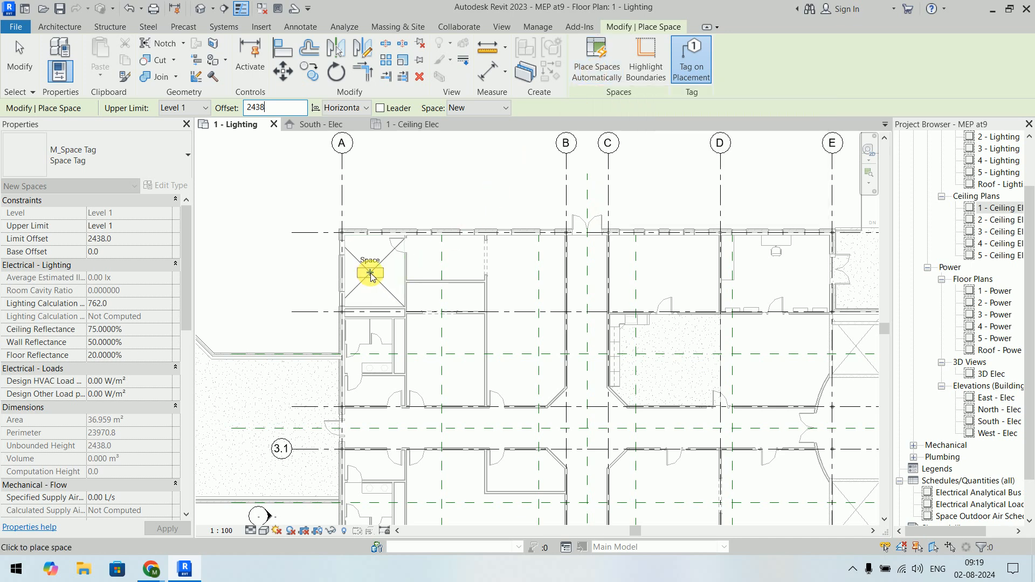
{"action": "scroll", "coordinate": [371, 274], "scroll_direction": "up", "scroll_amount": 3}
{"action": "scroll", "coordinate": [370, 275], "scroll_direction": "up", "scroll_amount": 1}
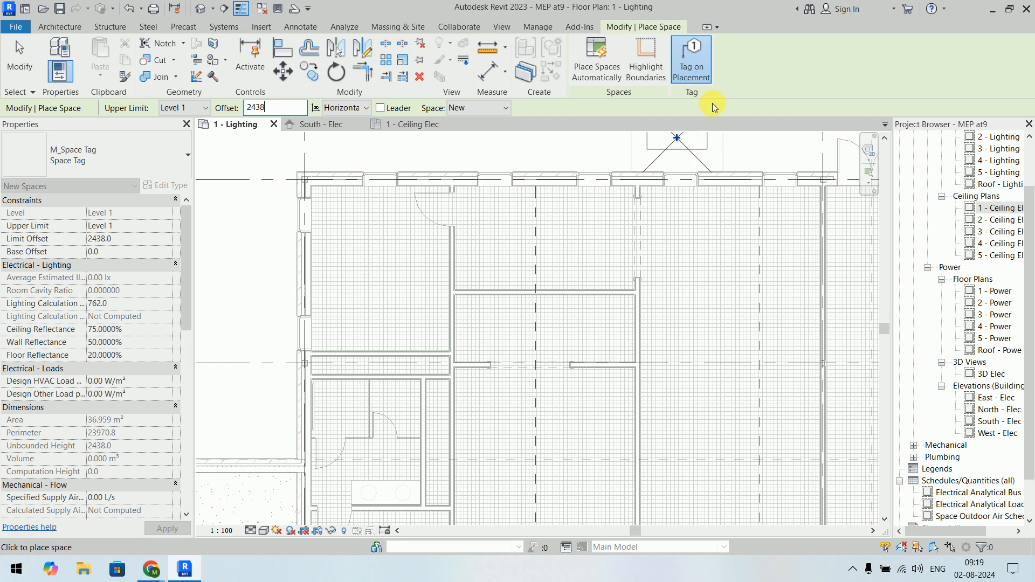
{"action": "left_click", "coordinate": [704, 78]}
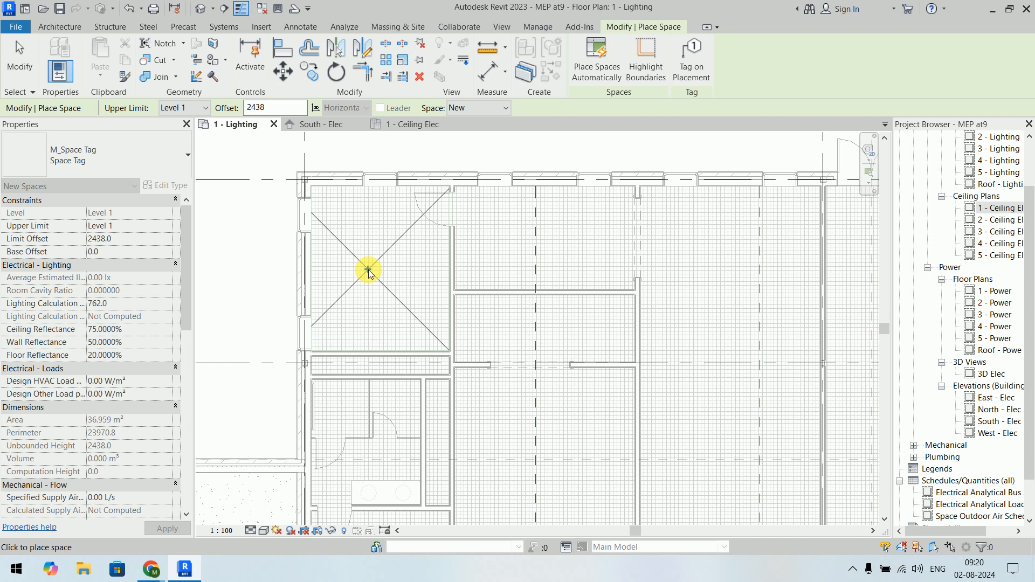
{"action": "left_click", "coordinate": [705, 55]}
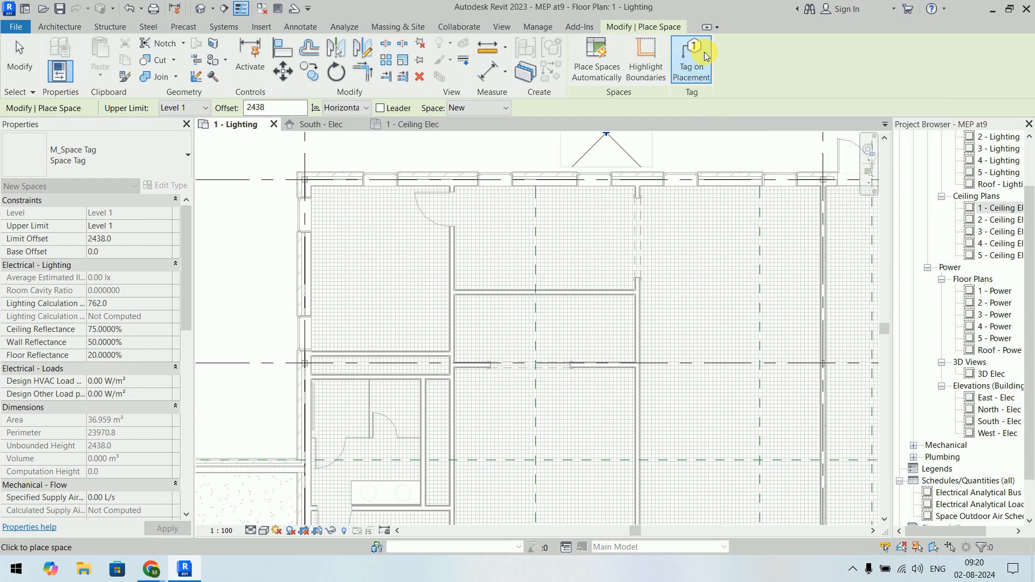
- Place tagged spaces automatically in all enclosed areas of the 1 - Lighting plan
{"action": "left_click", "coordinate": [602, 70]}
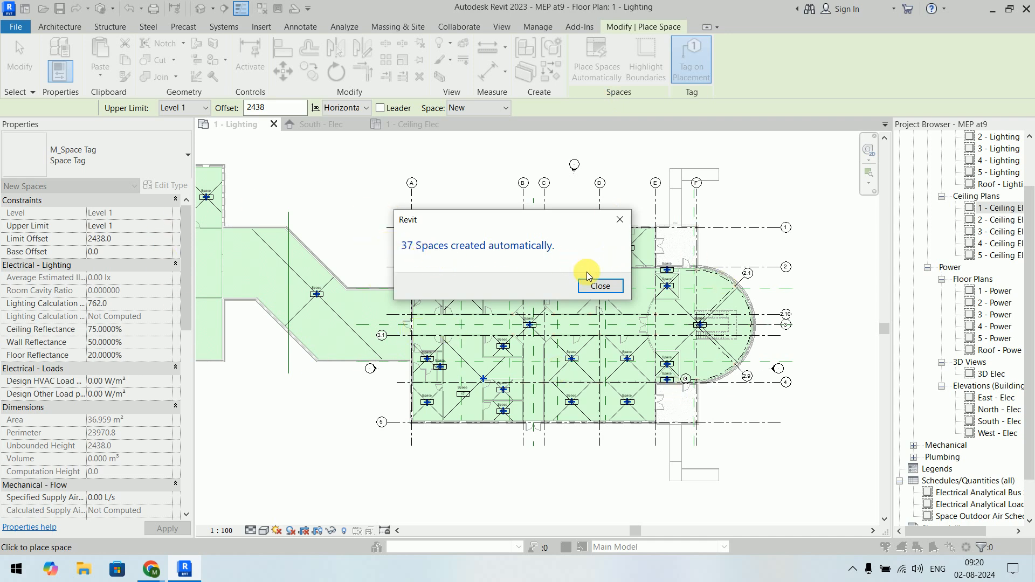
- Close the automatic space creation report and end space placement
{"action": "left_click", "coordinate": [600, 286]}
{"action": "key", "text": "Escape"}
{"action": "key", "text": "Escape"}
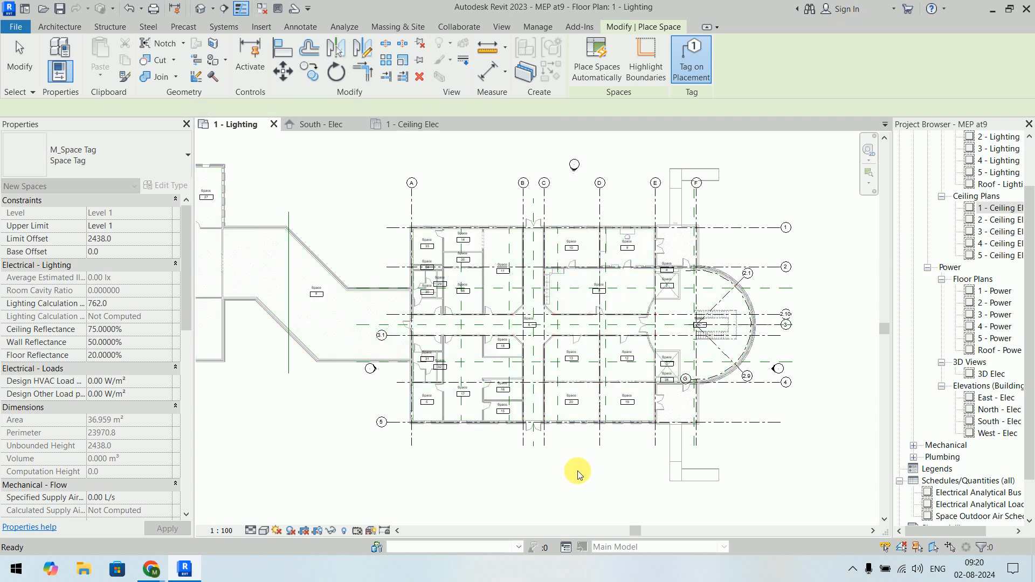
- Examine the numbered space tags across the main building and the rooms around the exam area
{"action": "middle_click_drag", "start_coordinate": [632, 455], "coordinate": [767, 454]}
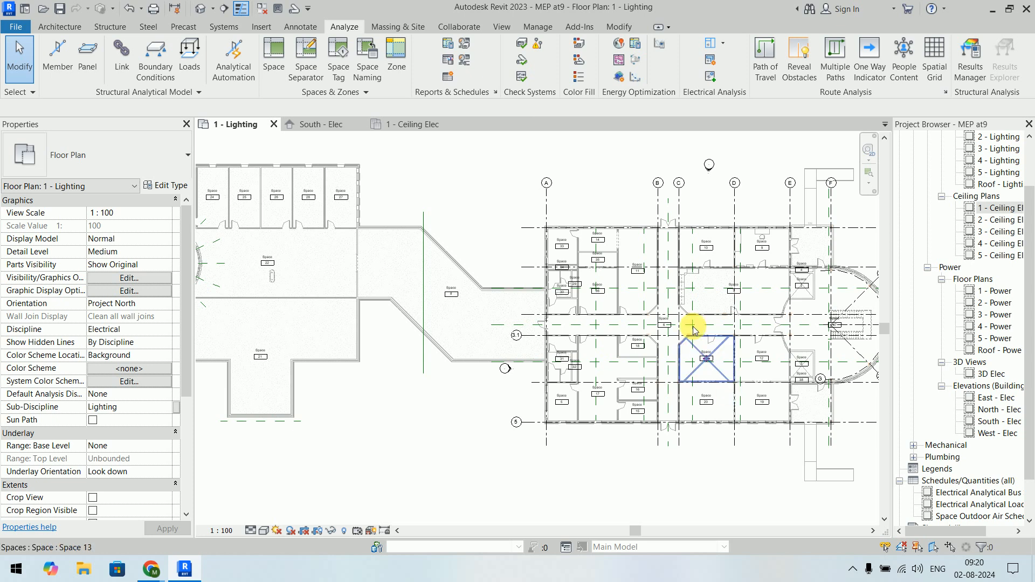
{"action": "scroll", "coordinate": [630, 278], "scroll_direction": "up", "scroll_amount": 5}
{"action": "scroll", "coordinate": [632, 282], "scroll_direction": "up", "scroll_amount": 1}
{"action": "middle_click_drag", "start_coordinate": [592, 213], "coordinate": [622, 309]}
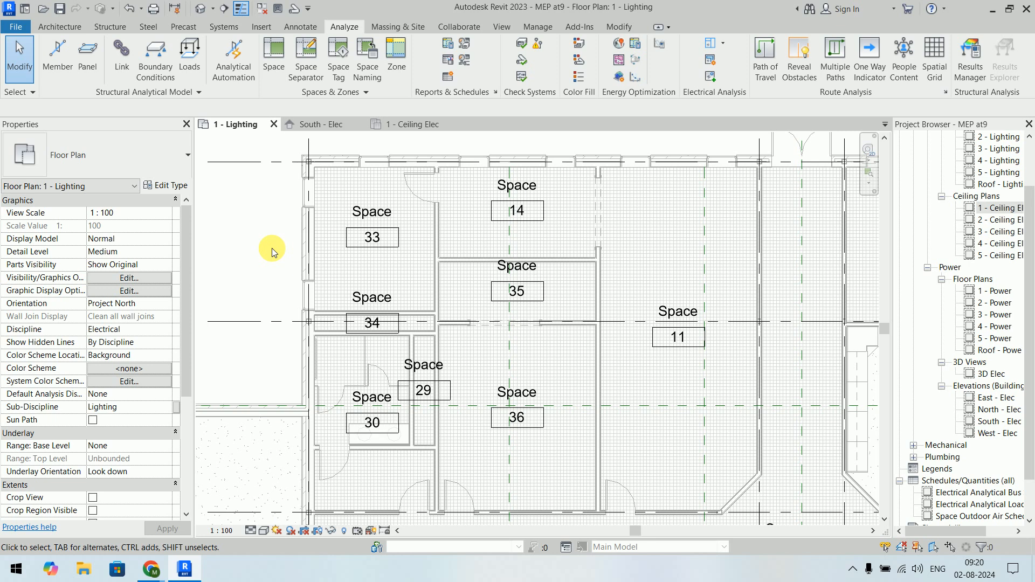
{"action": "scroll", "coordinate": [272, 252], "scroll_direction": "down", "scroll_amount": 3}
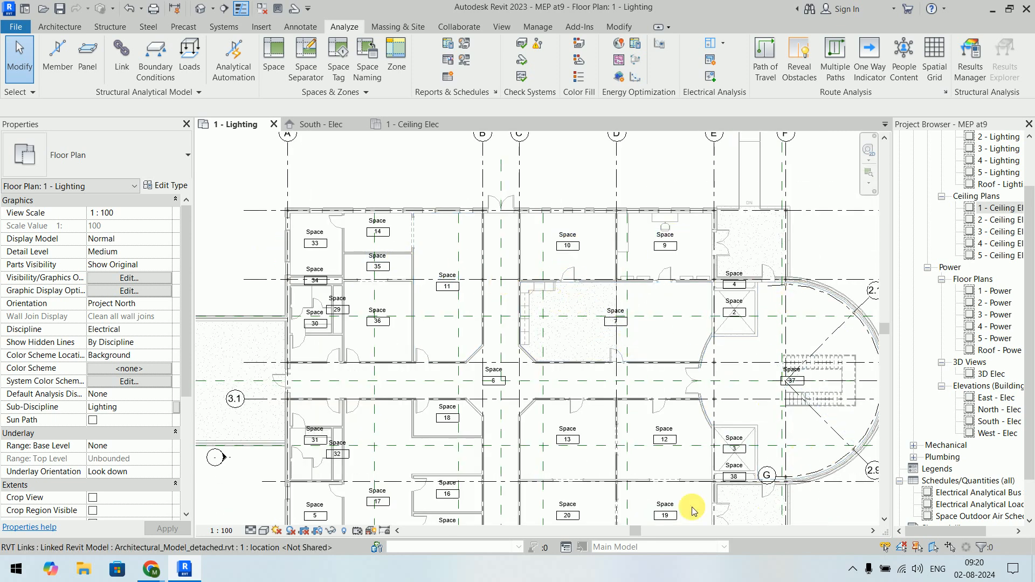
{"action": "scroll", "coordinate": [367, 305], "scroll_direction": "up", "scroll_amount": 5}
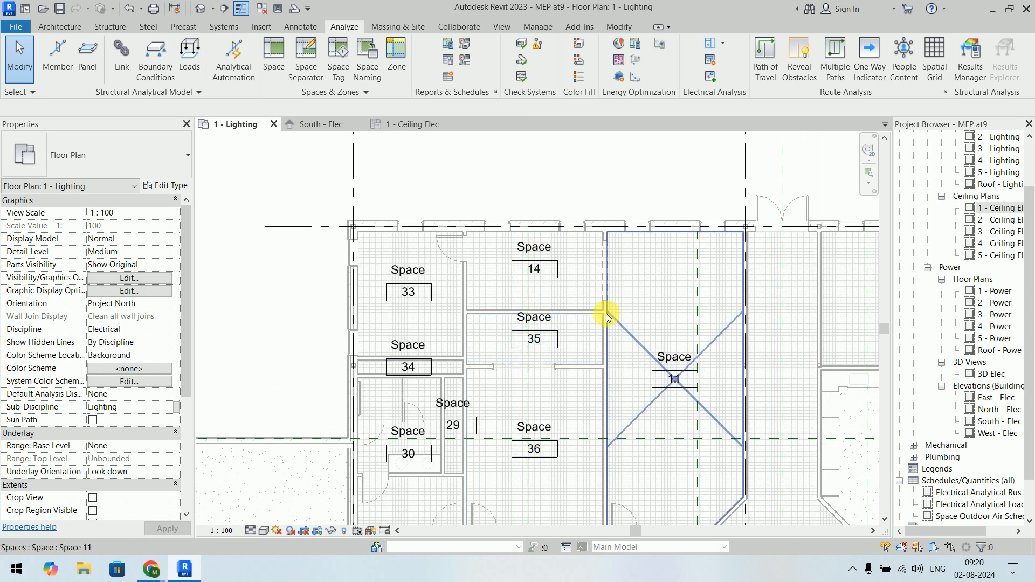
{"action": "scroll", "coordinate": [596, 296], "scroll_direction": "up", "scroll_amount": 2}
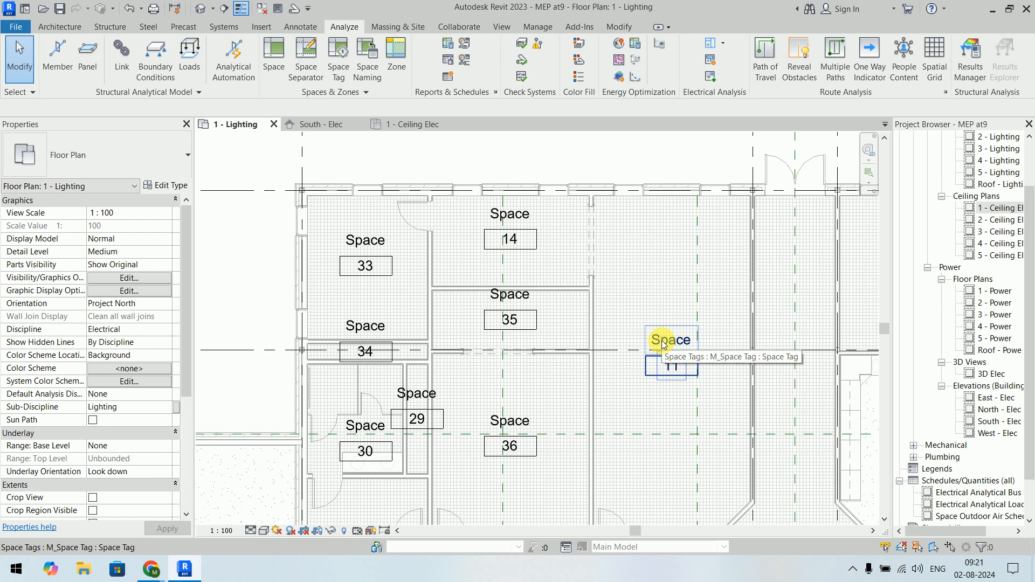
- Assign the linked rooms' names and numbers to the spaces on all levels using Space Naming
{"action": "left_click", "coordinate": [367, 68]}
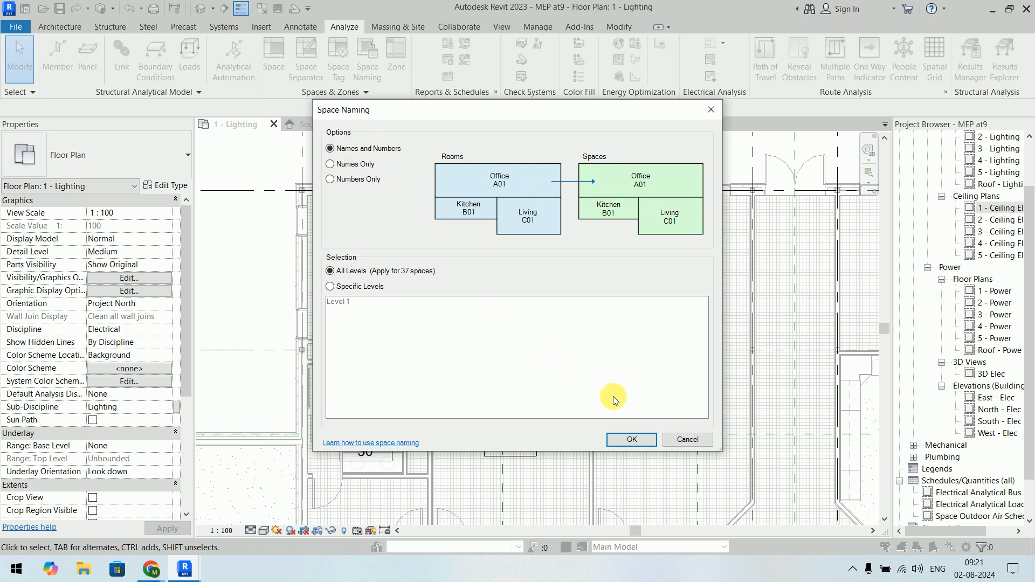
{"action": "left_click", "coordinate": [633, 439]}
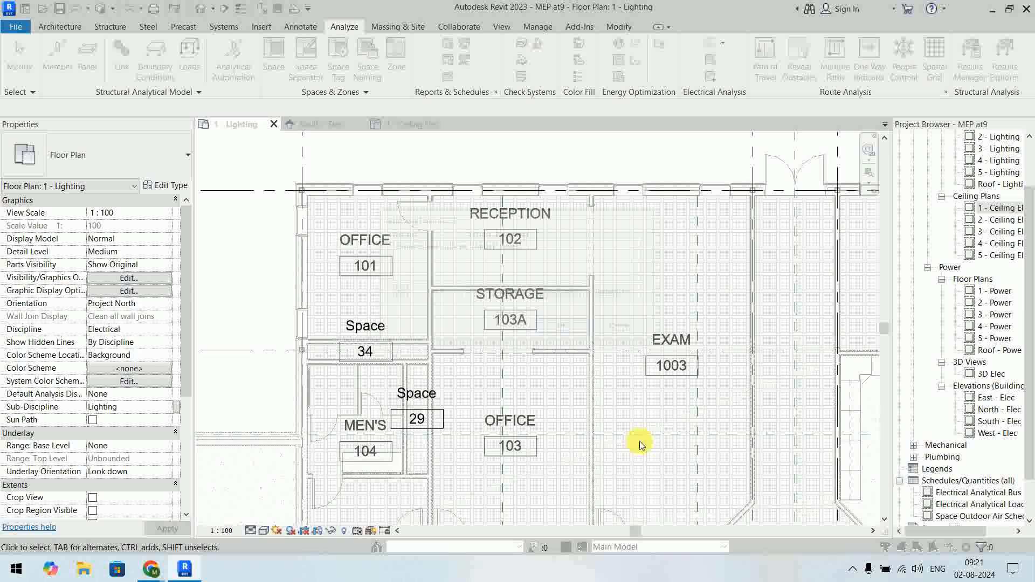
{"action": "left_click", "coordinate": [571, 330]}
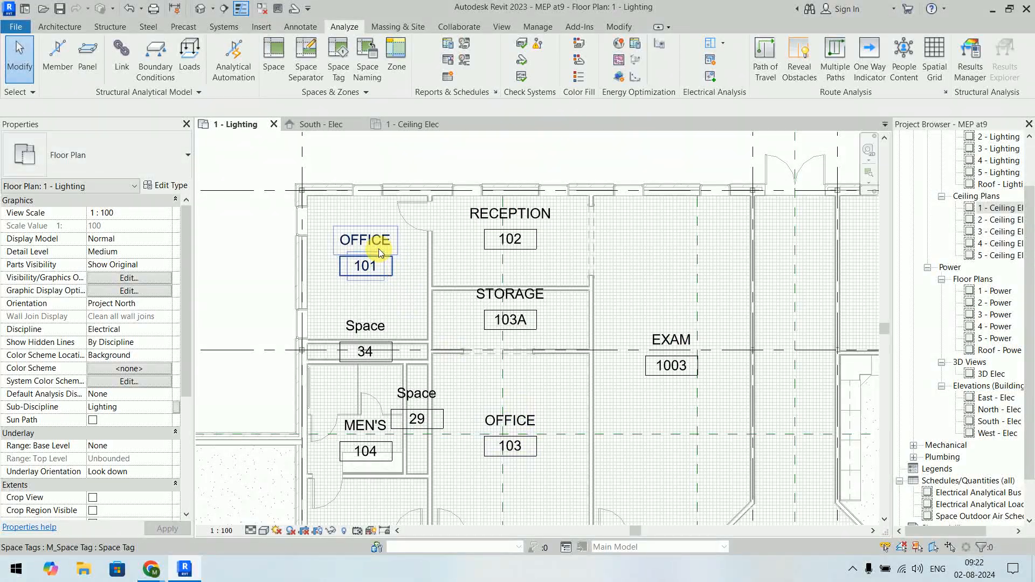
- Examine the renamed spaces, the EXAM space's properties and the narrow unnamed spaces beside the men's room
{"action": "middle_click_drag", "start_coordinate": [433, 281], "coordinate": [454, 199]}
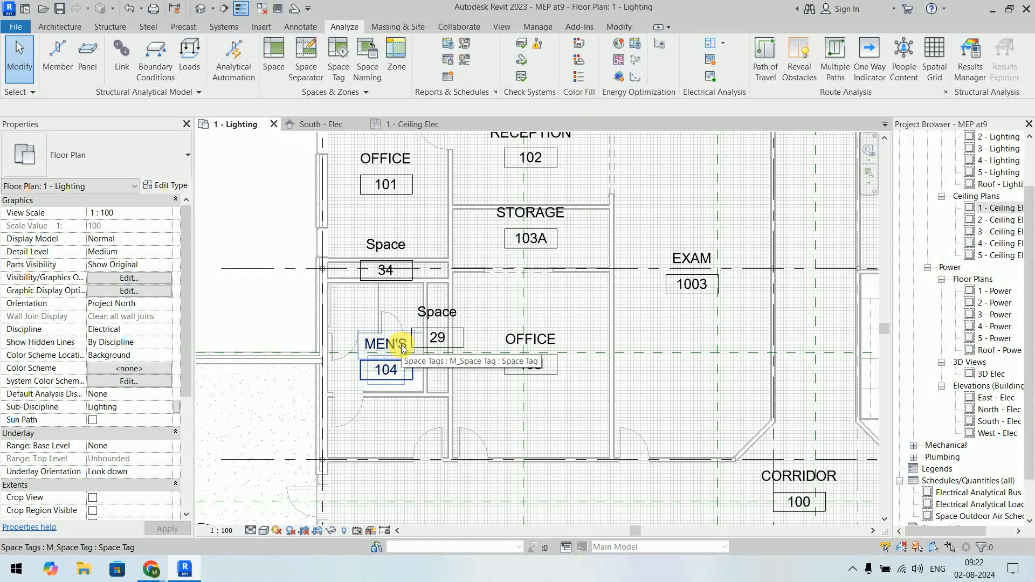
{"action": "scroll", "coordinate": [437, 291], "scroll_direction": "down", "scroll_amount": 3}
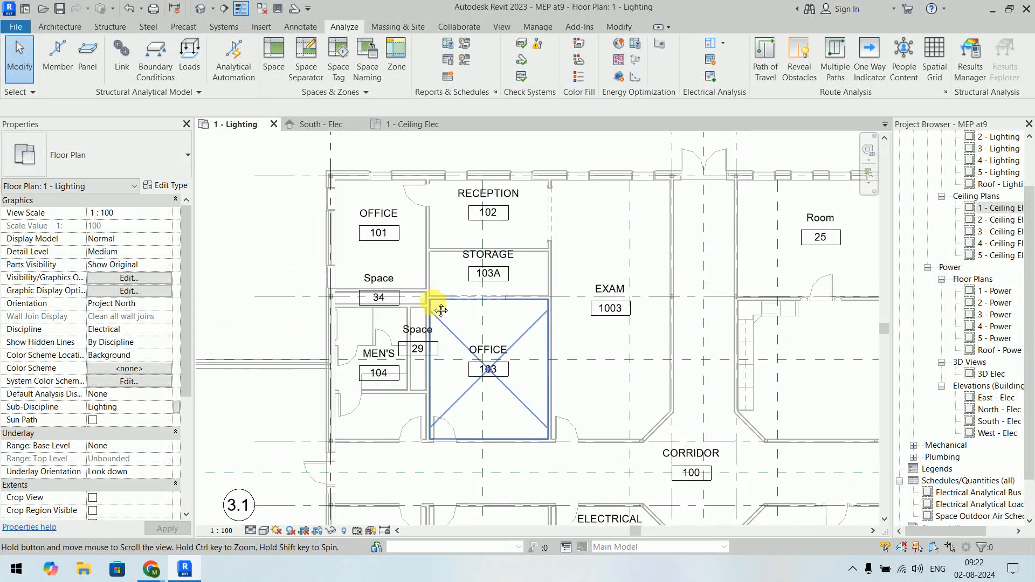
{"action": "left_click", "coordinate": [631, 340]}
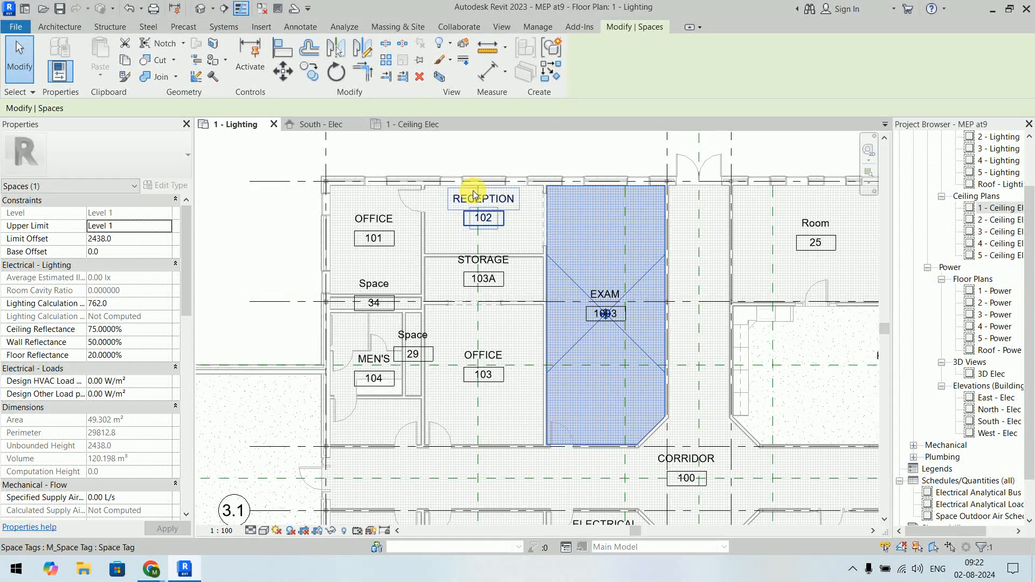
{"action": "left_click", "coordinate": [270, 156]}
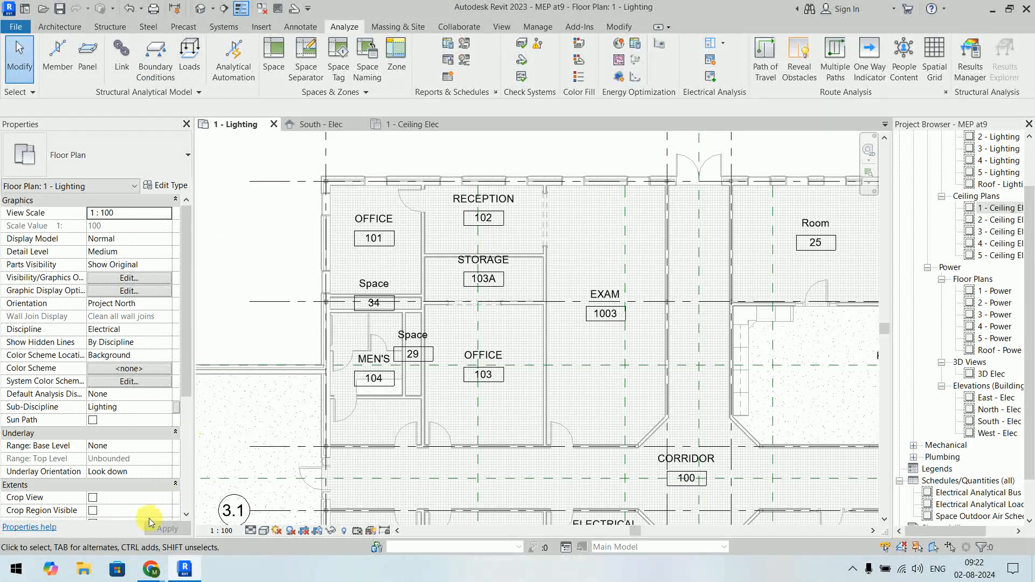
{"action": "mouse_move", "coordinate": [157, 579]}
{"action": "mouse_move", "coordinate": [104, 459]}
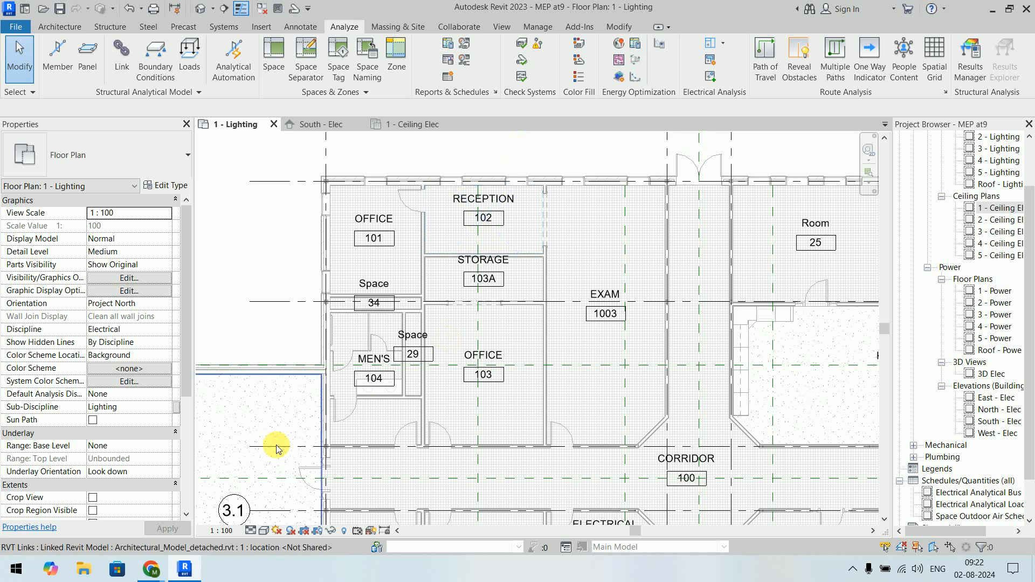
{"action": "scroll", "coordinate": [404, 332], "scroll_direction": "up", "scroll_amount": 3}
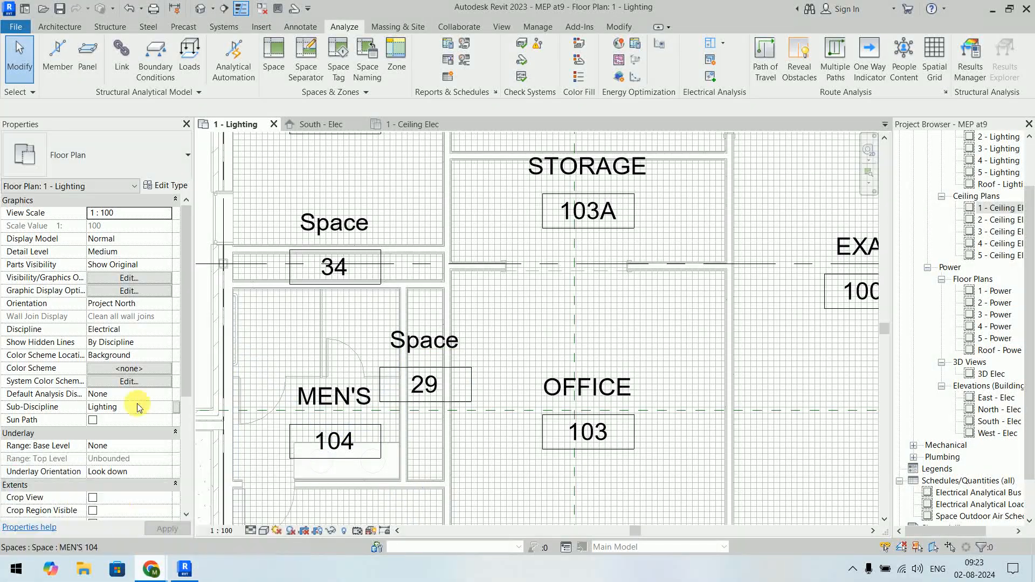
- Switch to Chrome, open Google and search for "silver space tolerance"
{"action": "left_click", "coordinate": [124, 504]}
{"action": "left_click", "coordinate": [358, 16]}
{"action": "type", "text": "go"}
{"action": "key", "text": "Return"}
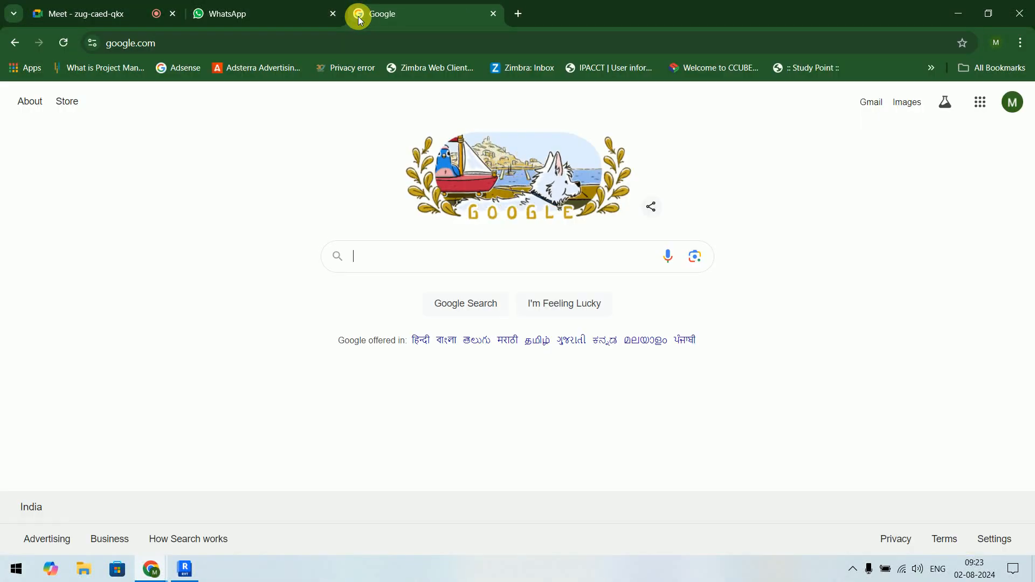
{"action": "type", "text": "sil"}
{"action": "key", "text": "Down"}
{"action": "key", "text": "Return"}
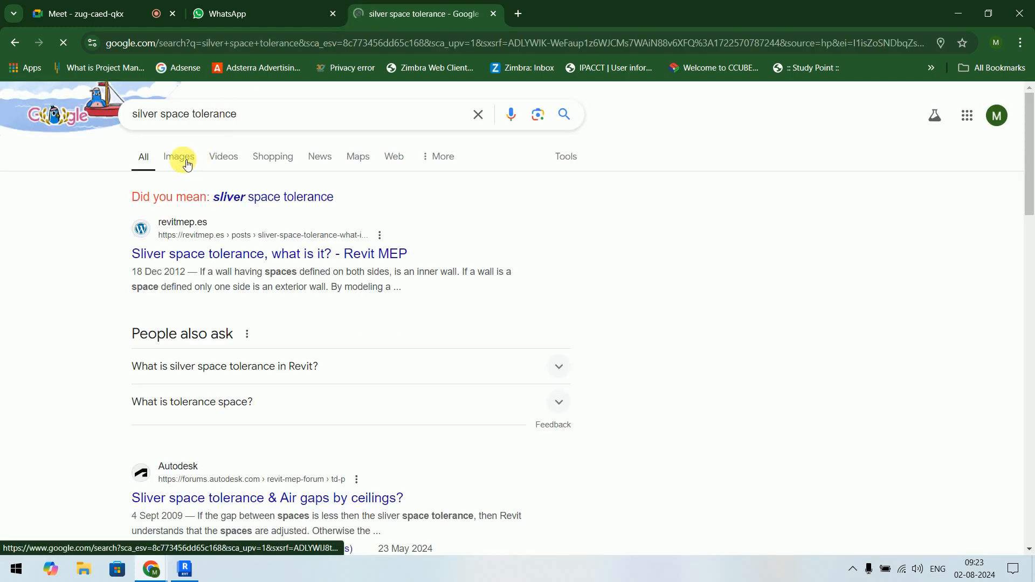
- Browse the image results for sliver space illustrations and switch back to Revit
{"action": "left_click", "coordinate": [182, 159]}
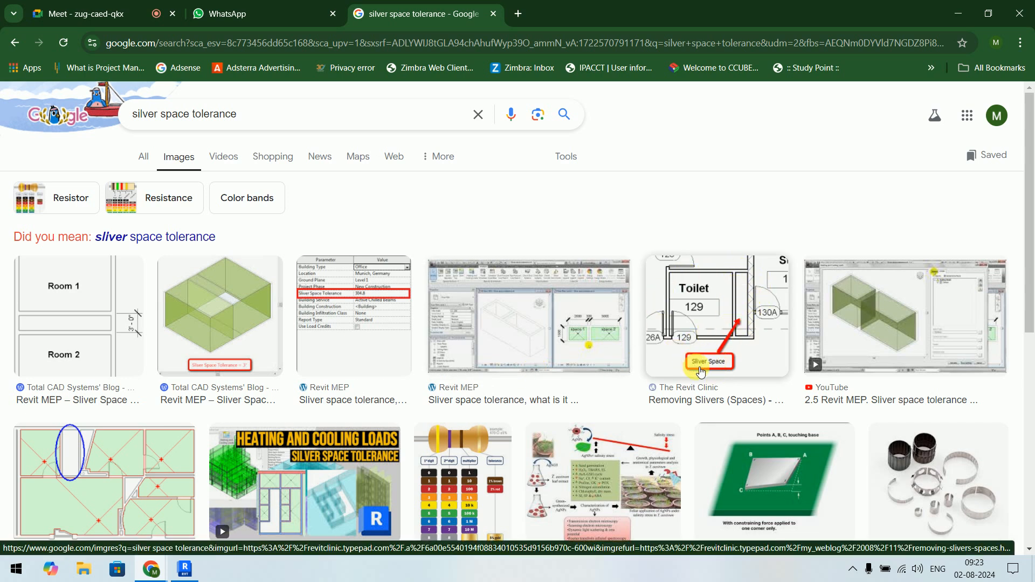
{"action": "scroll", "coordinate": [701, 334], "scroll_direction": "down", "scroll_amount": 3}
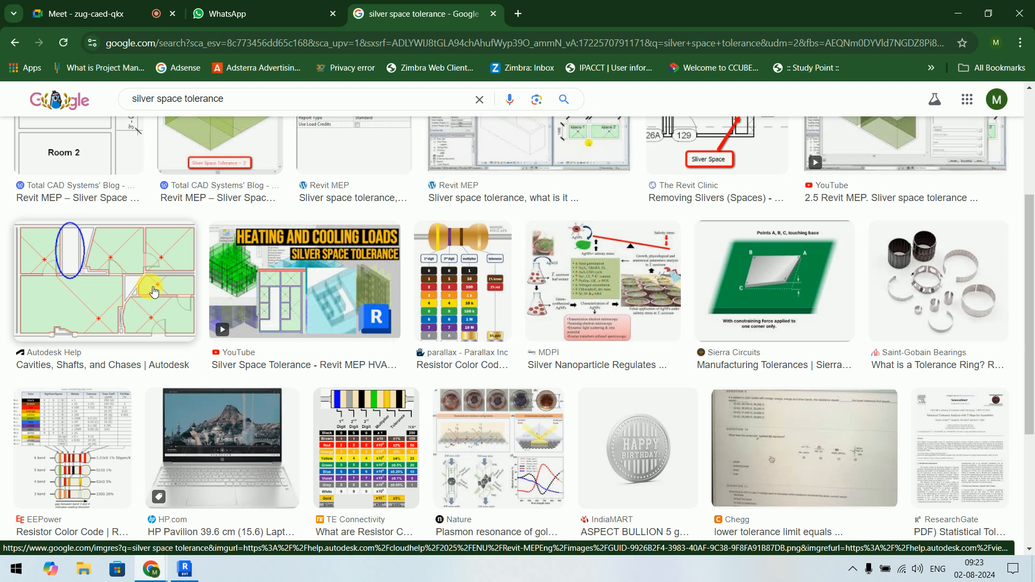
{"action": "scroll", "coordinate": [696, 299], "scroll_direction": "down", "scroll_amount": 4}
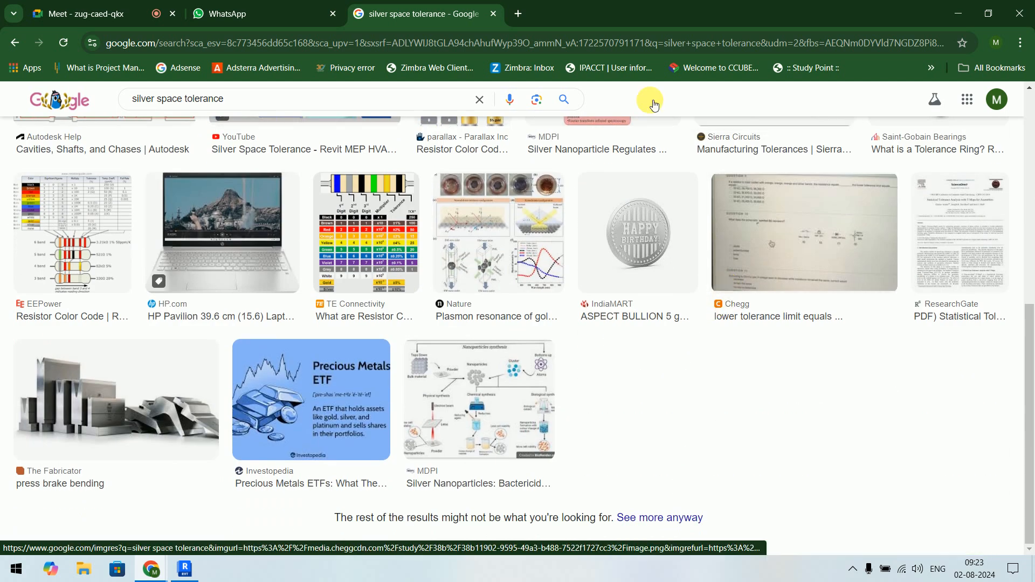
{"action": "left_click", "coordinate": [956, 11]}
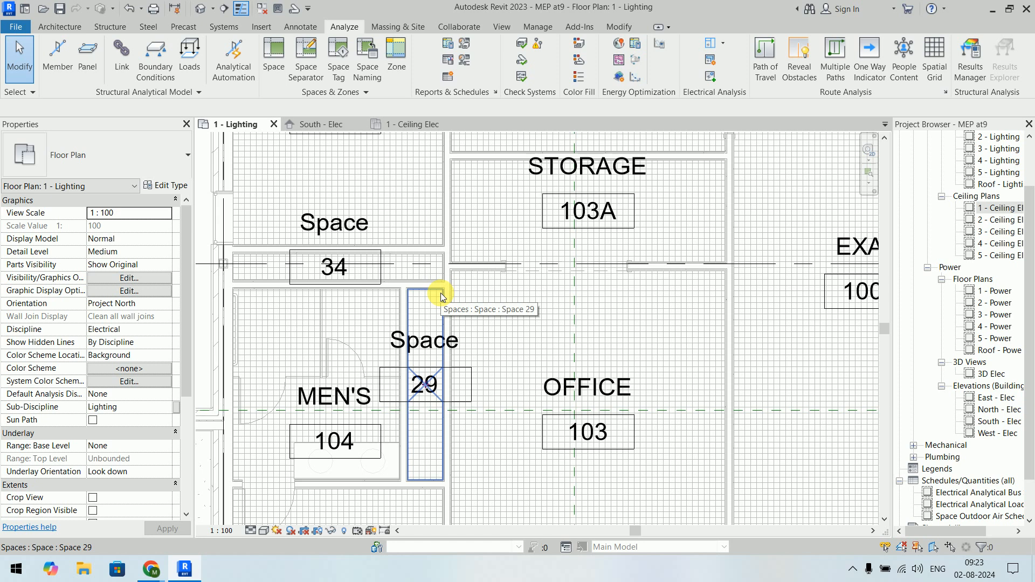
- Rename the unnamed space between the MECHANICAL and RECEPTION rooms as "Waiting Area" through its tag
{"action": "scroll", "coordinate": [441, 295], "scroll_direction": "down", "scroll_amount": 5}
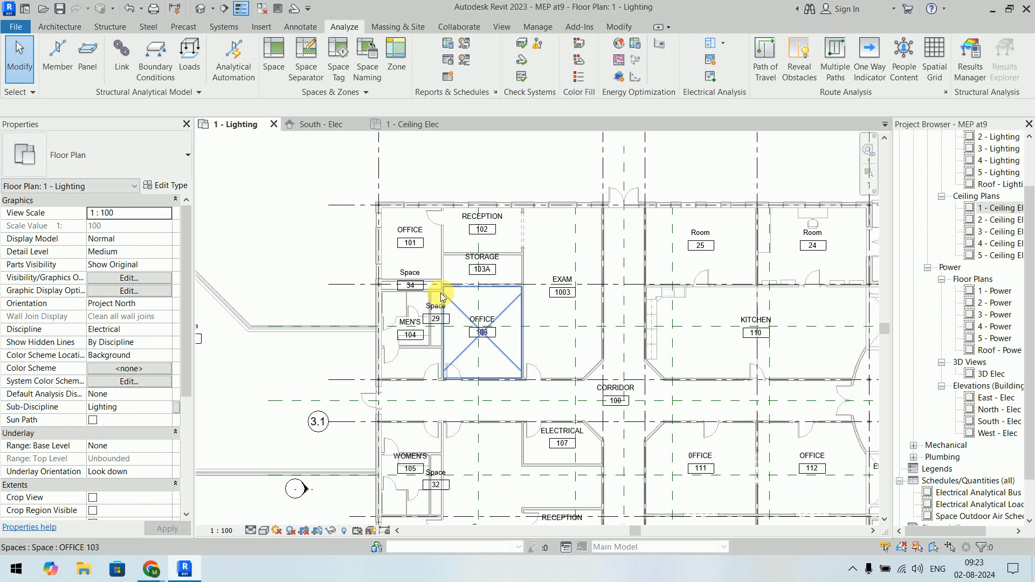
{"action": "scroll", "coordinate": [441, 293], "scroll_direction": "down", "scroll_amount": 1}
{"action": "middle_click_drag", "start_coordinate": [656, 372], "coordinate": [667, 272]}
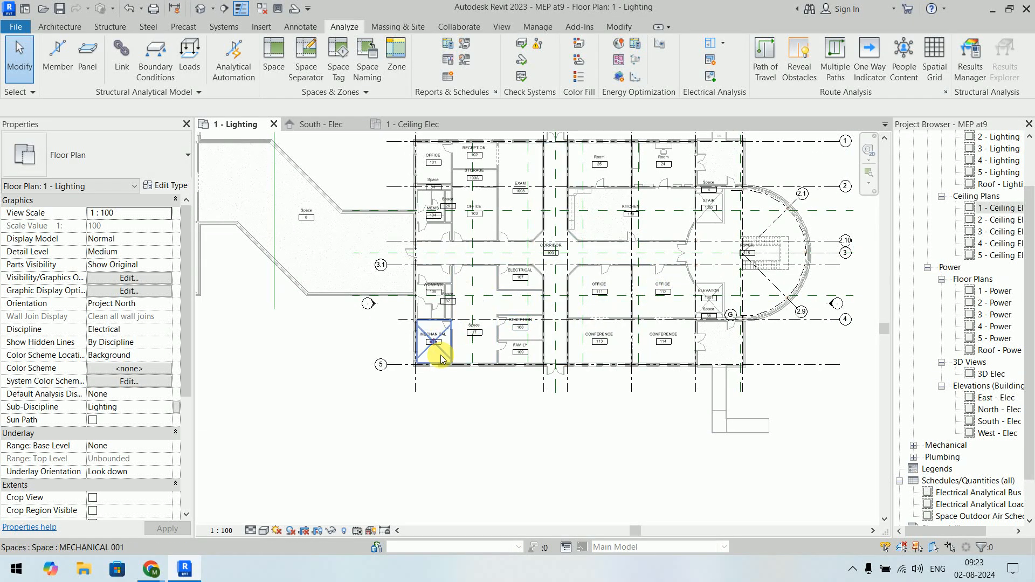
{"action": "scroll", "coordinate": [441, 355], "scroll_direction": "up", "scroll_amount": 5}
{"action": "middle_click_drag", "start_coordinate": [520, 322], "coordinate": [512, 435]}
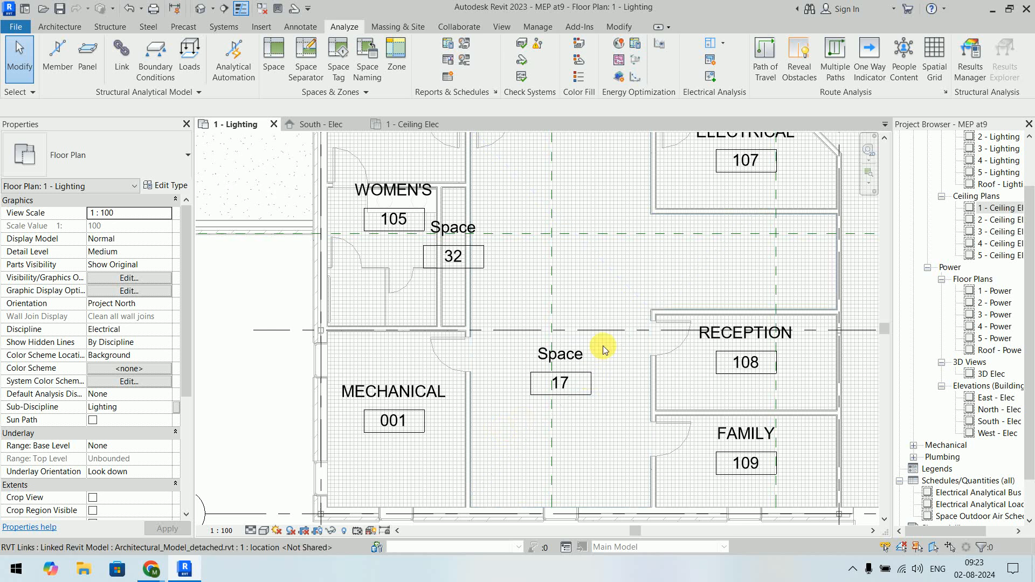
{"action": "left_click", "coordinate": [613, 355]}
{"action": "scroll", "coordinate": [613, 355], "scroll_direction": "down", "scroll_amount": 1}
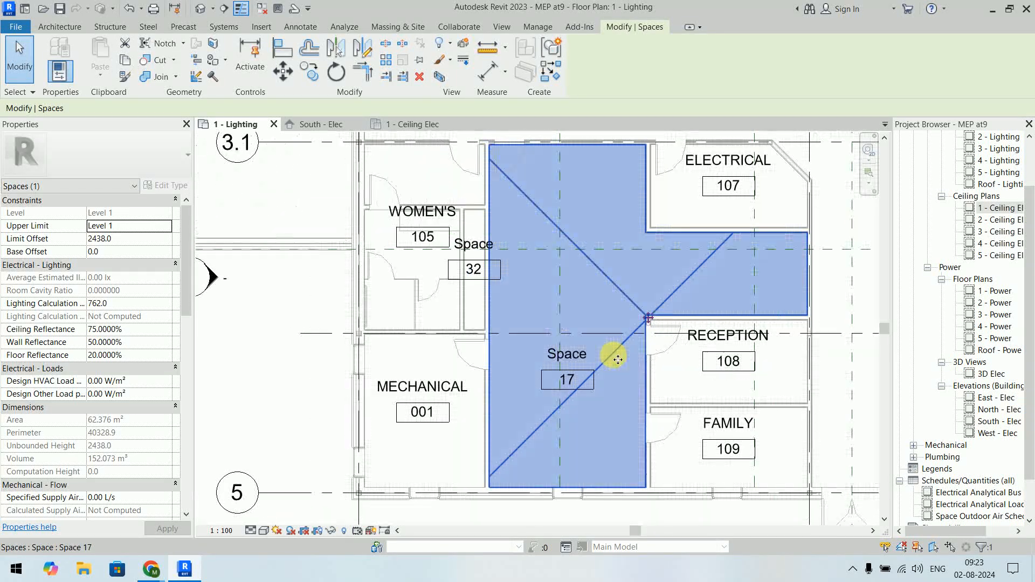
{"action": "left_click", "coordinate": [579, 357]}
{"action": "left_click", "coordinate": [580, 358]}
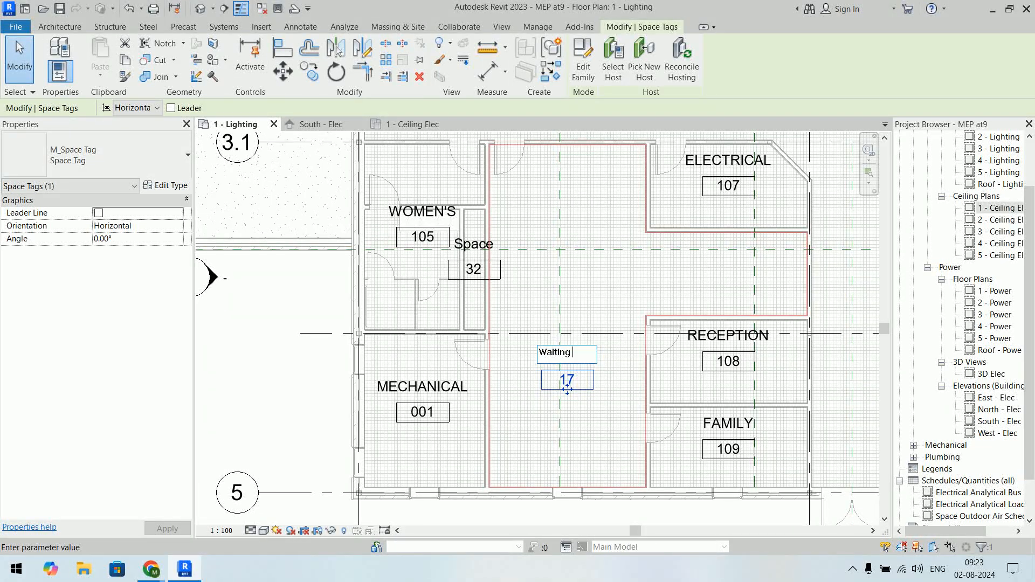
{"action": "left_click", "coordinate": [581, 361]}
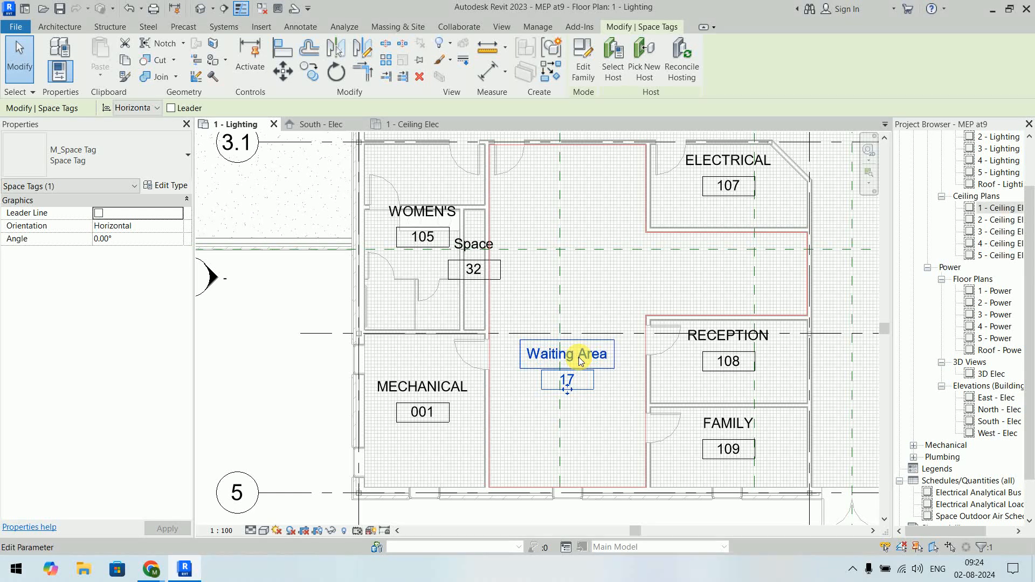
{"action": "left_click", "coordinate": [320, 215]}
{"action": "left_click", "coordinate": [335, 295]}
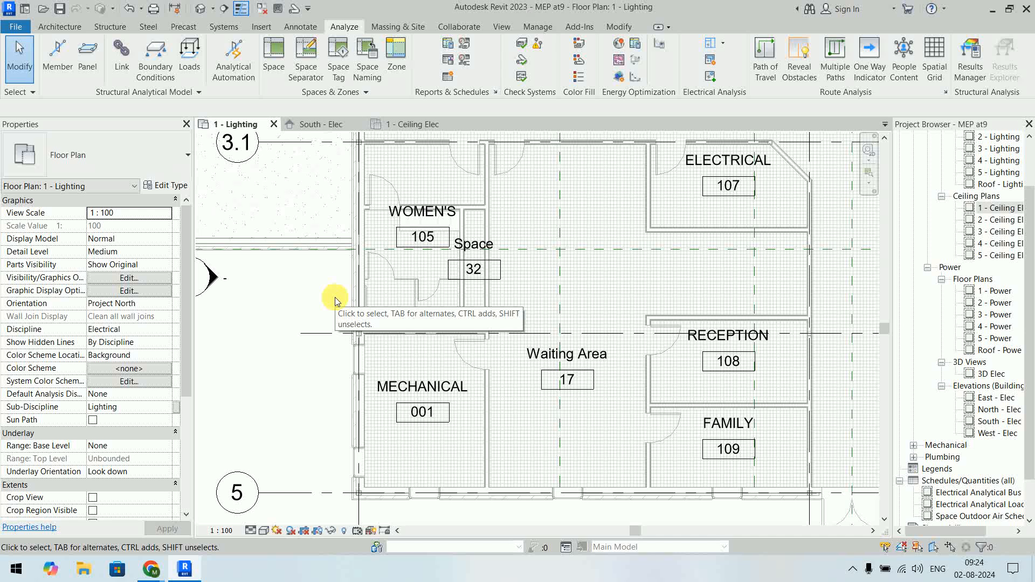
- Examine the Level 1 lighting plan for spaces still named "Space", from the west wing to the stair area
{"action": "scroll", "coordinate": [337, 303], "scroll_direction": "down", "scroll_amount": 2}
{"action": "middle_click_drag", "start_coordinate": [337, 300], "coordinate": [561, 339]}
{"action": "scroll", "coordinate": [686, 481], "scroll_direction": "down", "scroll_amount": 2}
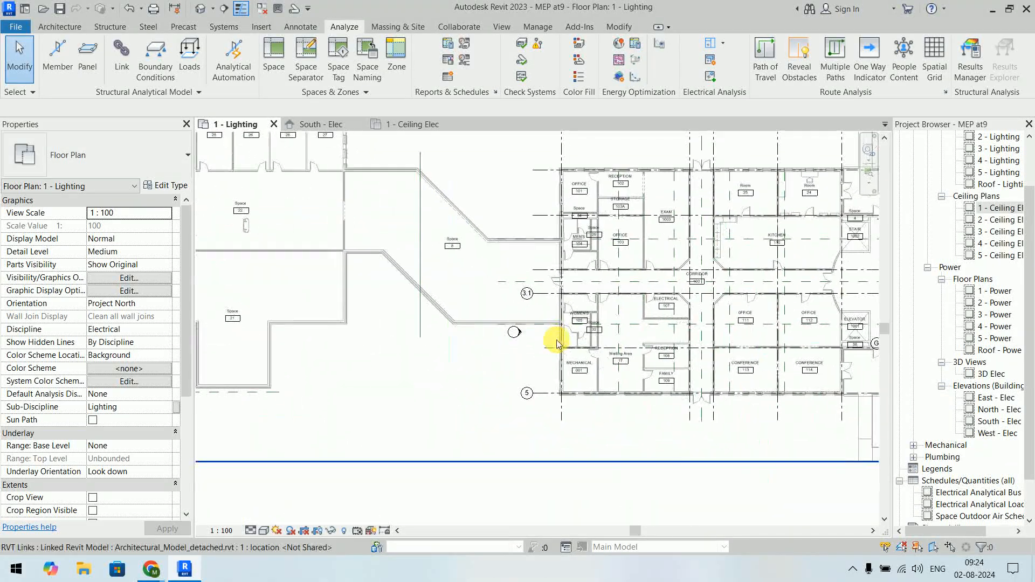
{"action": "scroll", "coordinate": [562, 339], "scroll_direction": "down", "scroll_amount": 2}
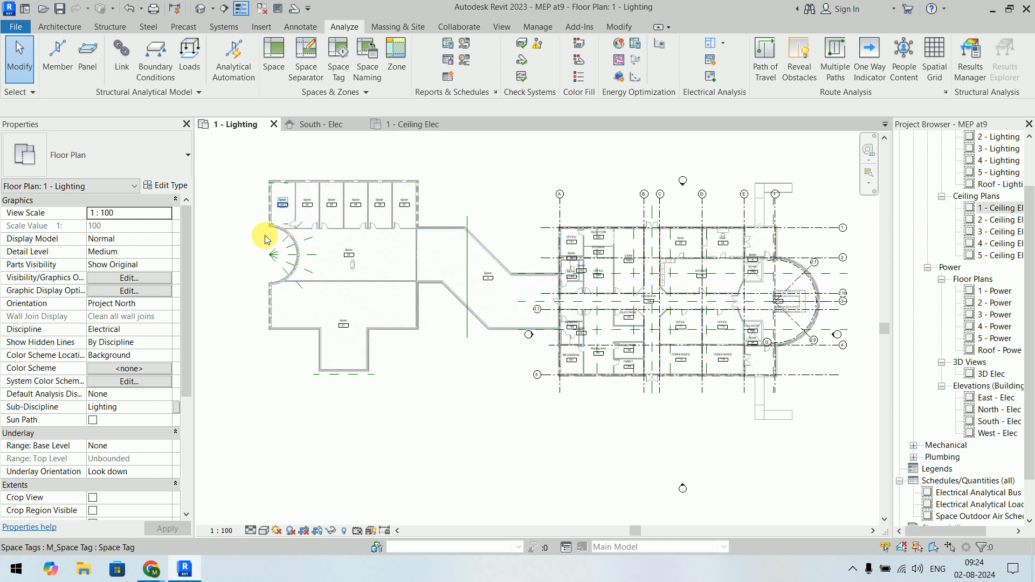
{"action": "scroll", "coordinate": [491, 287], "scroll_direction": "up", "scroll_amount": 5}
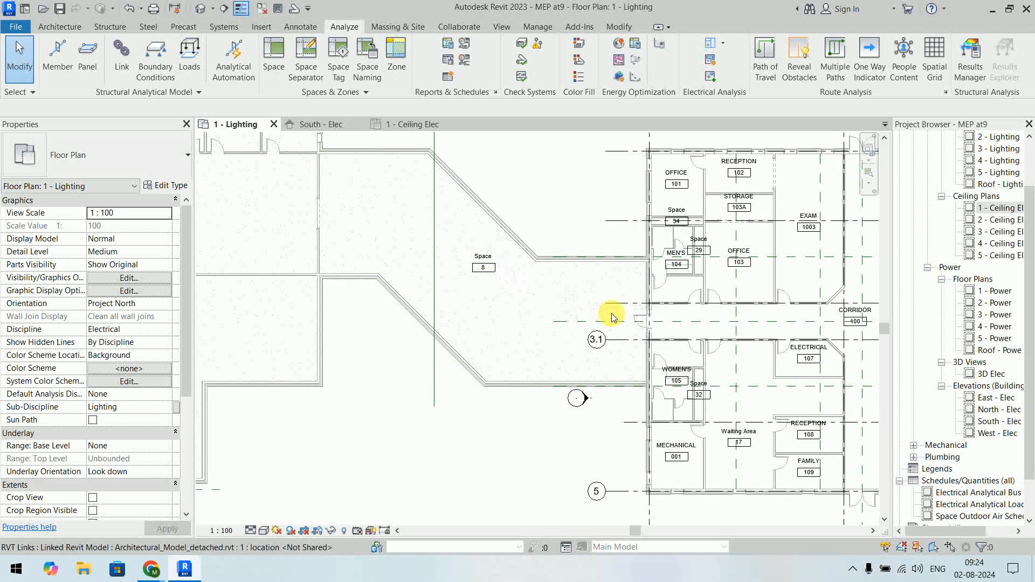
{"action": "scroll", "coordinate": [535, 258], "scroll_direction": "up", "scroll_amount": 3}
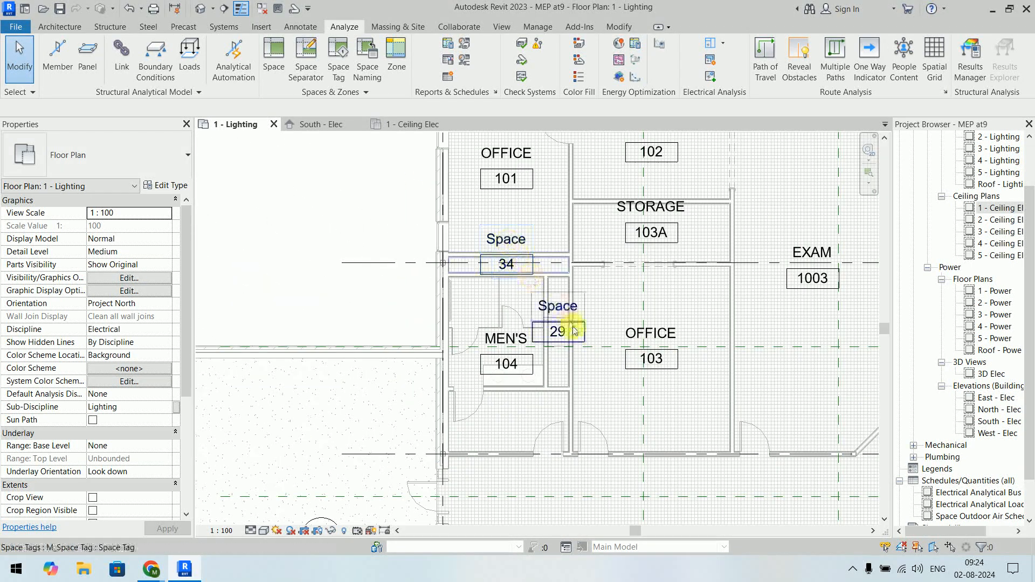
{"action": "scroll", "coordinate": [575, 322], "scroll_direction": "down", "scroll_amount": 2}
{"action": "middle_click_drag", "start_coordinate": [604, 449], "coordinate": [532, 234]}
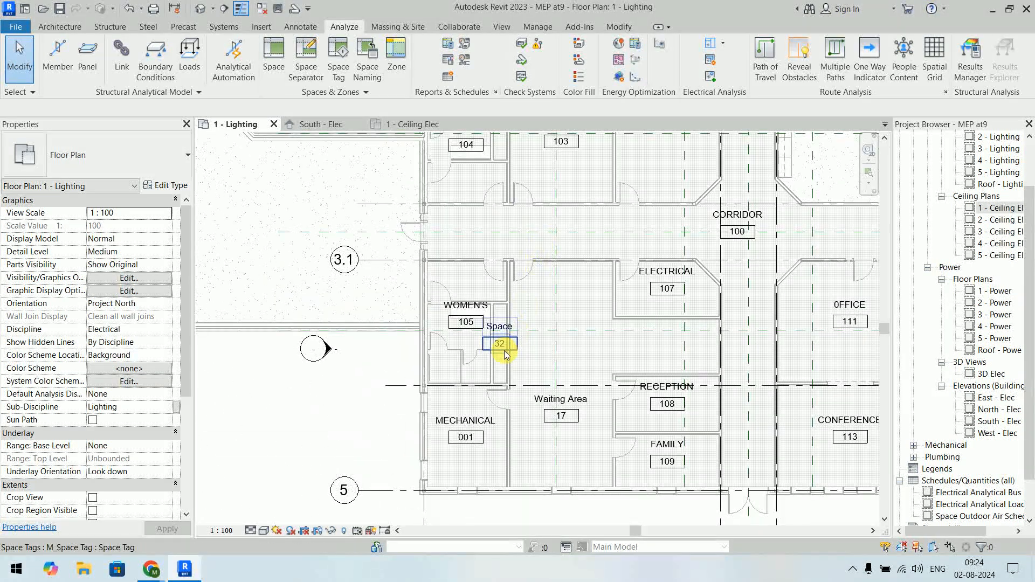
{"action": "middle_click_drag", "start_coordinate": [843, 331], "coordinate": [430, 344]}
{"action": "middle_click_drag", "start_coordinate": [705, 346], "coordinate": [758, 356]}
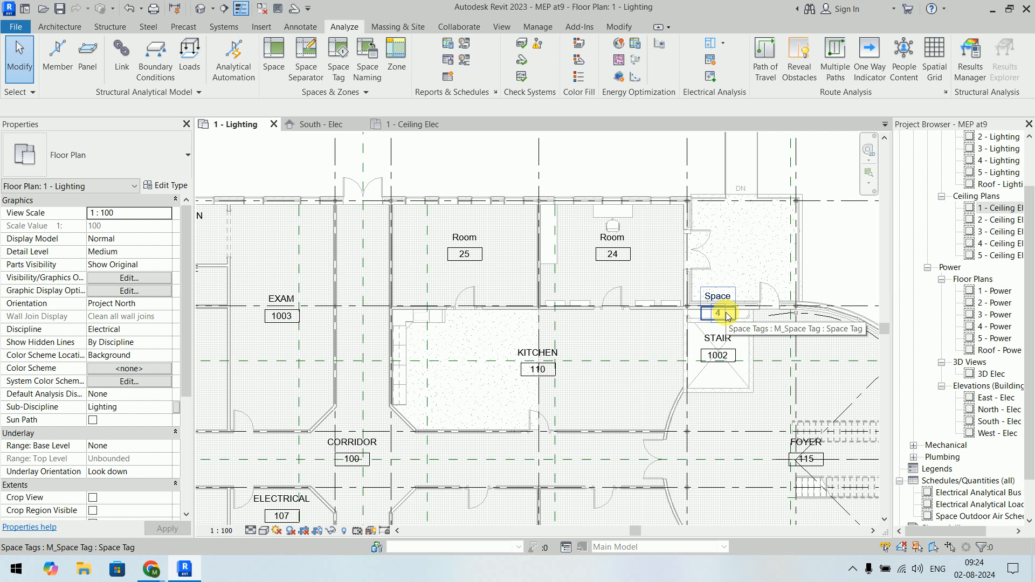
- Display the System Browser, widen it and expand the Default zone to list its spaces
{"action": "scroll", "coordinate": [727, 316], "scroll_direction": "down", "scroll_amount": 1}
{"action": "scroll", "coordinate": [727, 316], "scroll_direction": "down", "scroll_amount": 6}
{"action": "middle_click_drag", "start_coordinate": [729, 363], "coordinate": [615, 291]}
{"action": "right_click", "coordinate": [782, 239]}
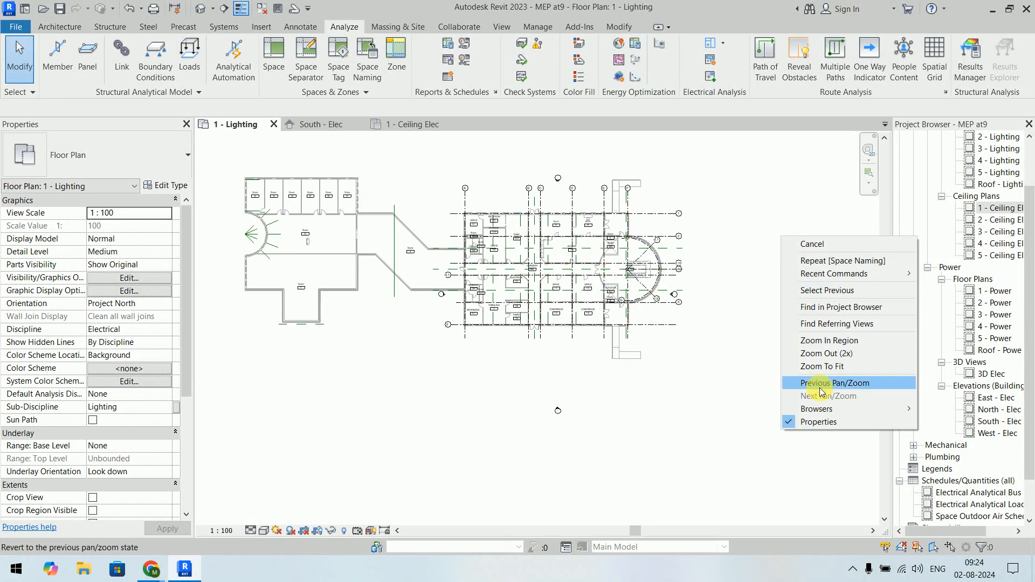
{"action": "mouse_move", "coordinate": [828, 412]}
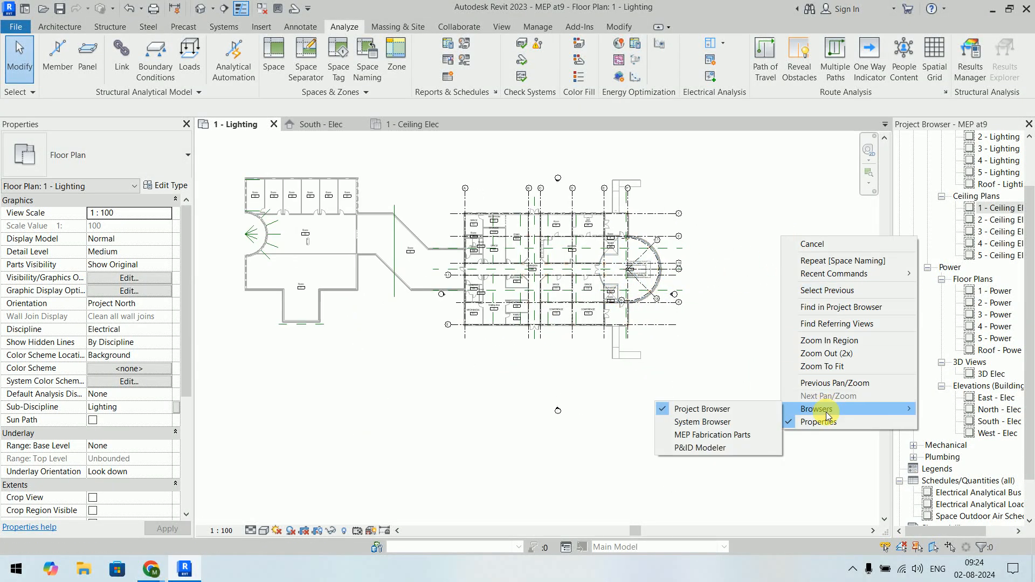
{"action": "left_click", "coordinate": [748, 418]}
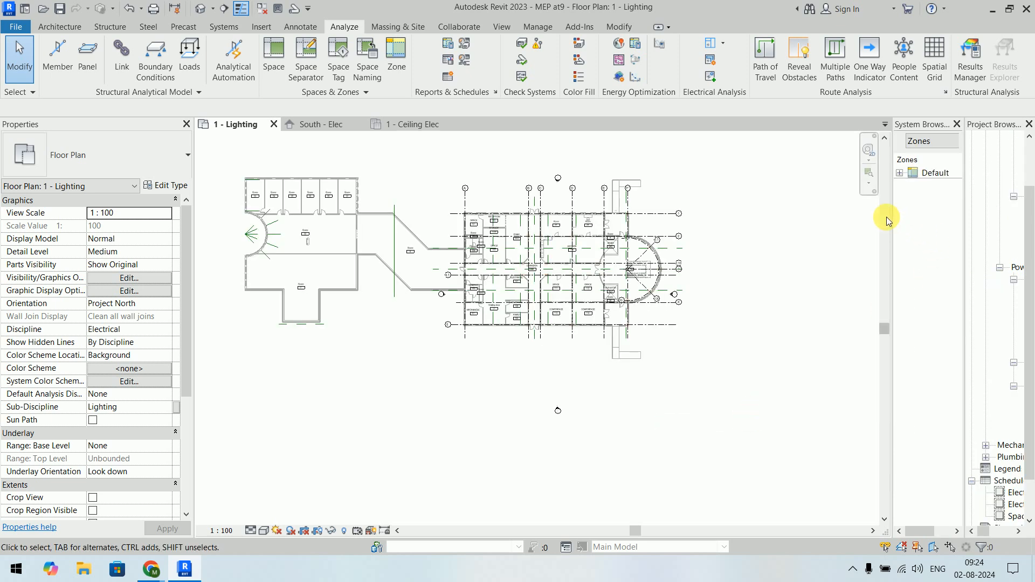
{"action": "left_click_drag", "start_coordinate": [894, 210], "coordinate": [786, 221]}
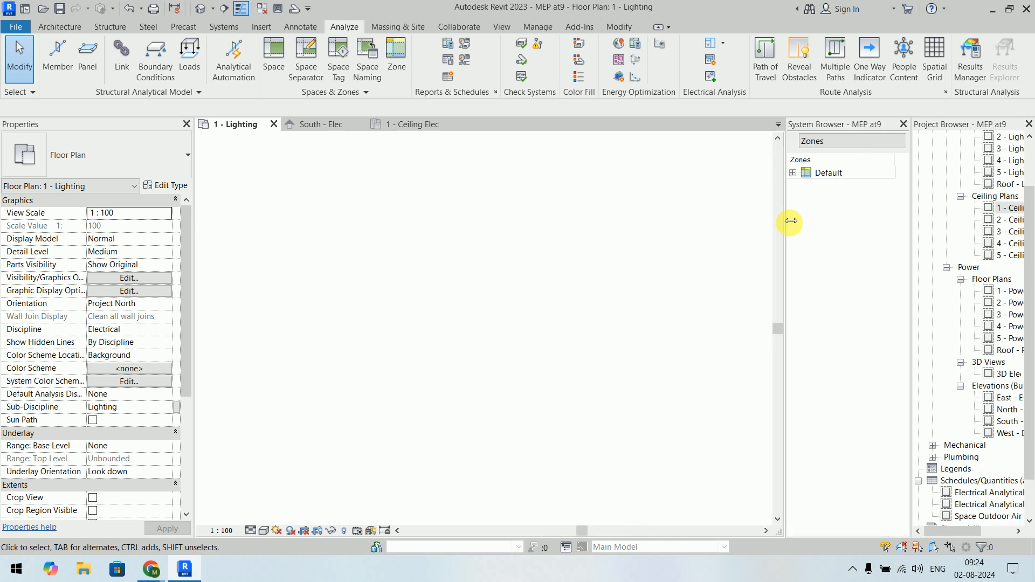
{"action": "left_click", "coordinate": [793, 174]}
{"action": "left_click", "coordinate": [867, 189]}
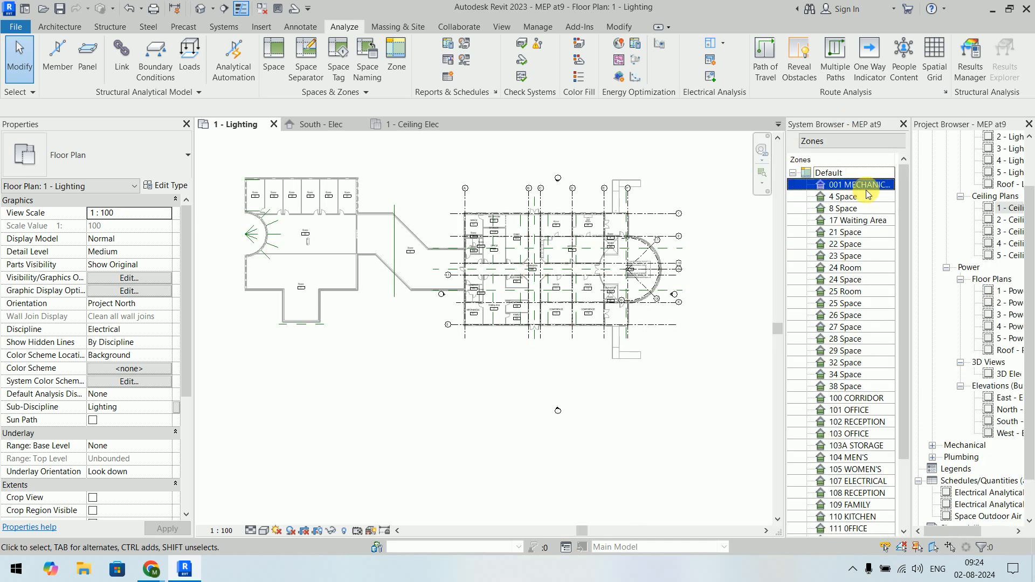
- Delete all spaces still named "Space" (4, 8, 21 to 29, 32, 34 and 38) from the Default zone
{"action": "left_click", "coordinate": [865, 197]}
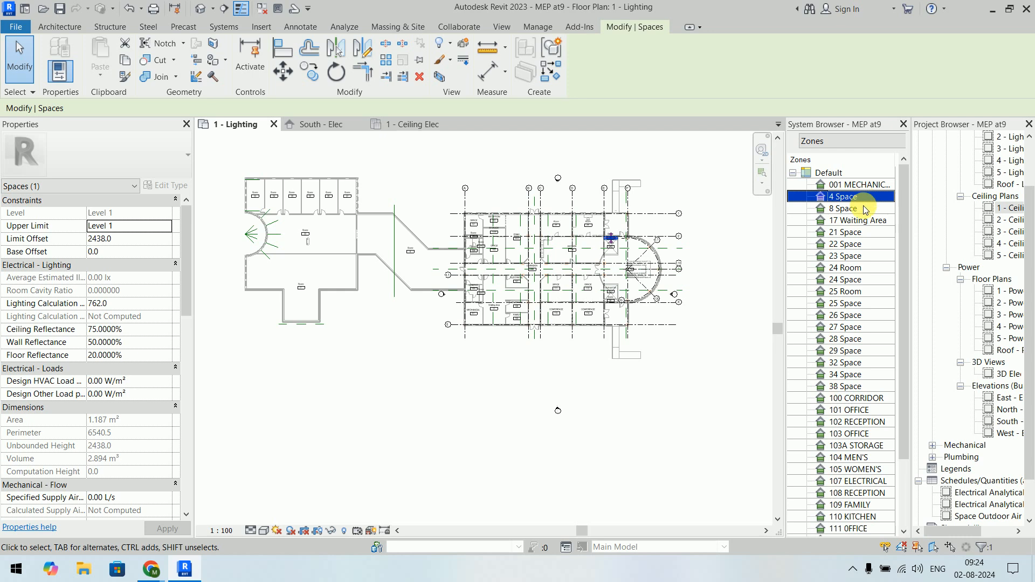
{"action": "left_click", "coordinate": [862, 209], "text": "ctrl"}
{"action": "left_click", "coordinate": [862, 233], "text": "ctrl"}
{"action": "left_click", "coordinate": [863, 244], "text": "ctrl"}
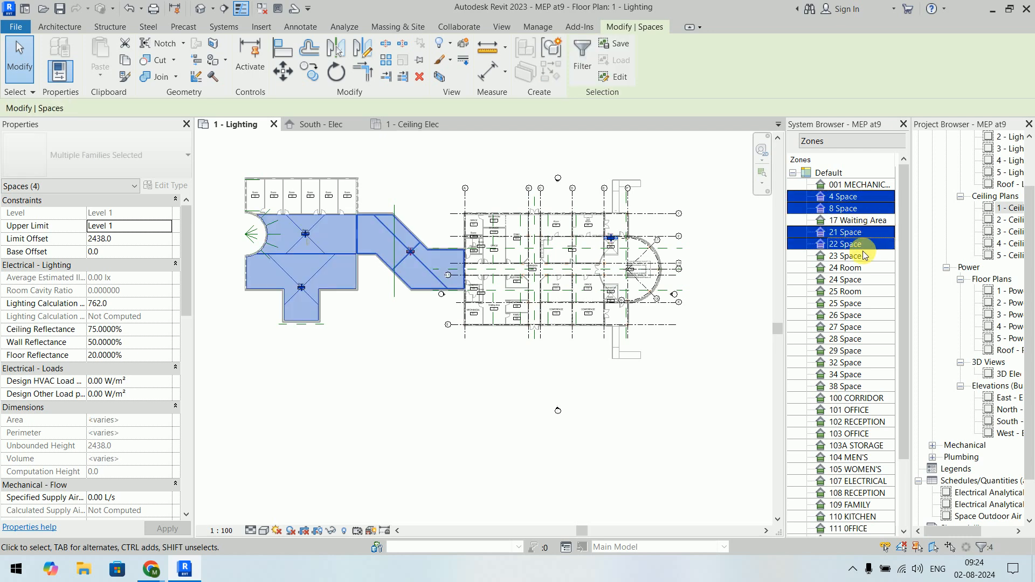
{"action": "left_click", "coordinate": [863, 257], "text": "ctrl"}
{"action": "left_click", "coordinate": [862, 280], "text": "ctrl"}
{"action": "left_click", "coordinate": [863, 304], "text": "ctrl"}
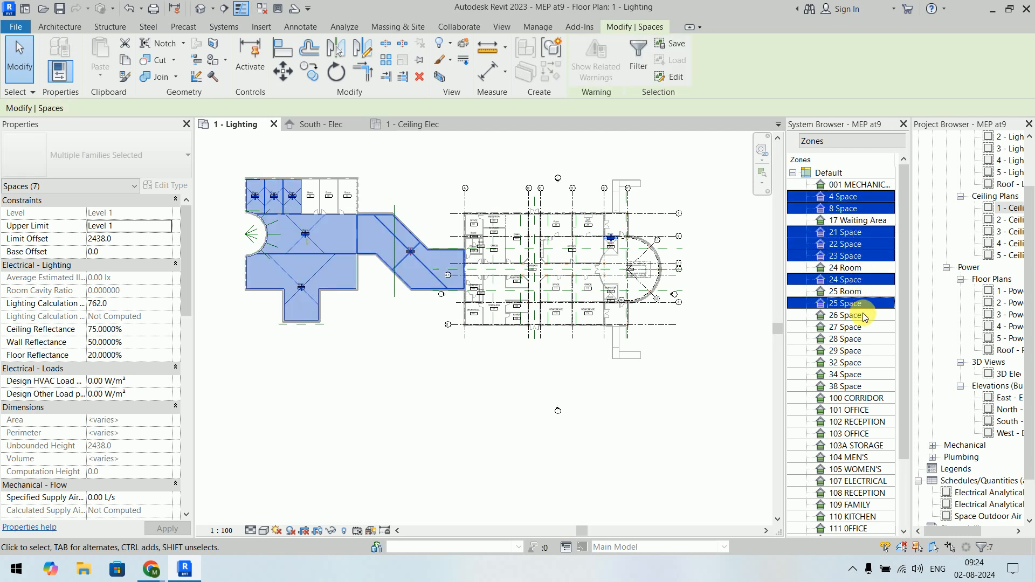
{"action": "left_click", "coordinate": [865, 328], "text": "ctrl"}
{"action": "left_click", "coordinate": [865, 340], "text": "ctrl"}
{"action": "left_click", "coordinate": [866, 351], "text": "ctrl"}
{"action": "left_click", "coordinate": [866, 362], "text": "ctrl"}
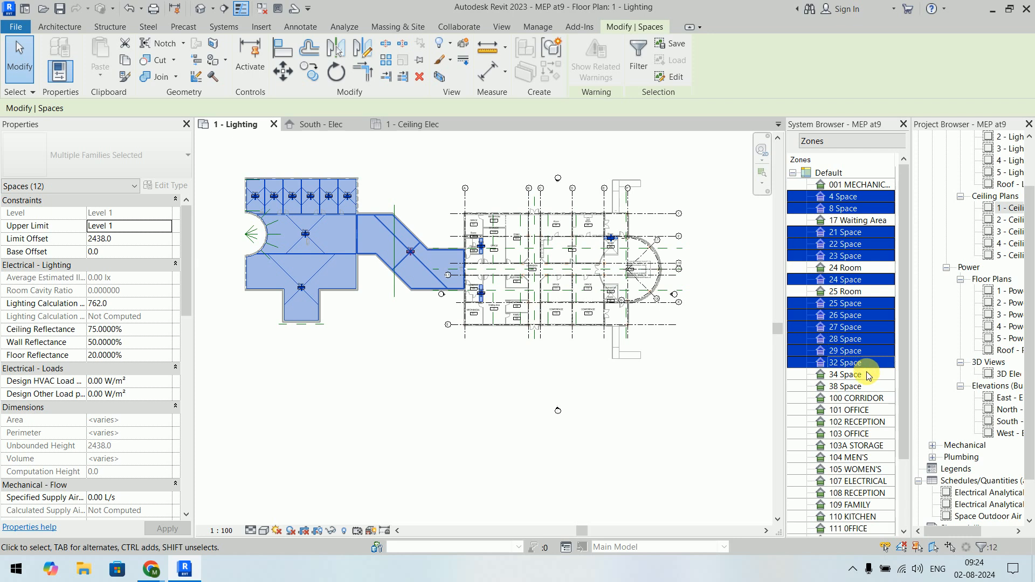
{"action": "left_click", "coordinate": [868, 375], "text": "ctrl"}
{"action": "left_click", "coordinate": [870, 387], "text": "ctrl"}
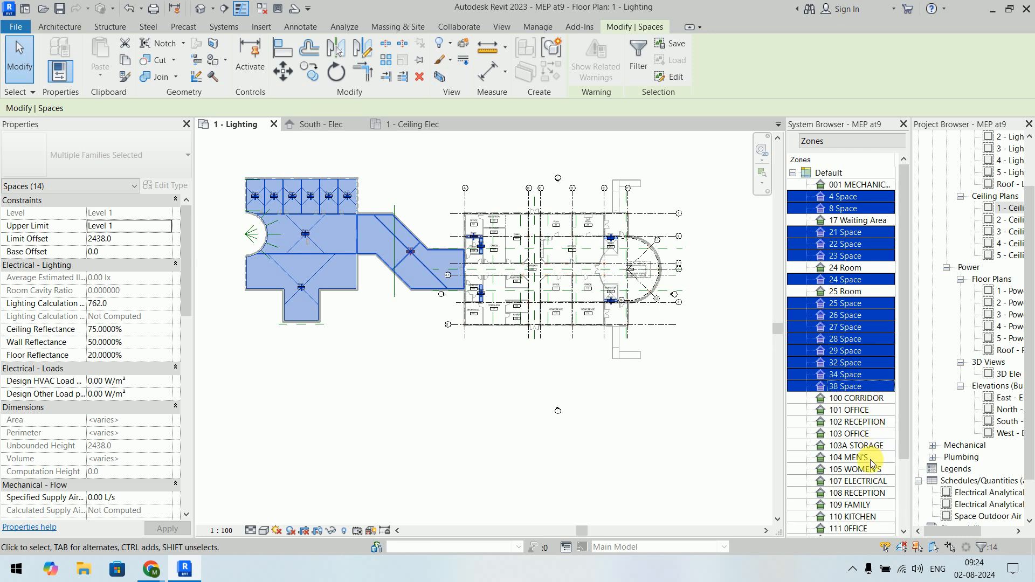
{"action": "mouse_move", "coordinate": [907, 421]}
{"action": "left_mouse_down"}
{"action": "mouse_move", "coordinate": [905, 499]}
{"action": "mouse_move", "coordinate": [901, 428]}
{"action": "left_mouse_up"}
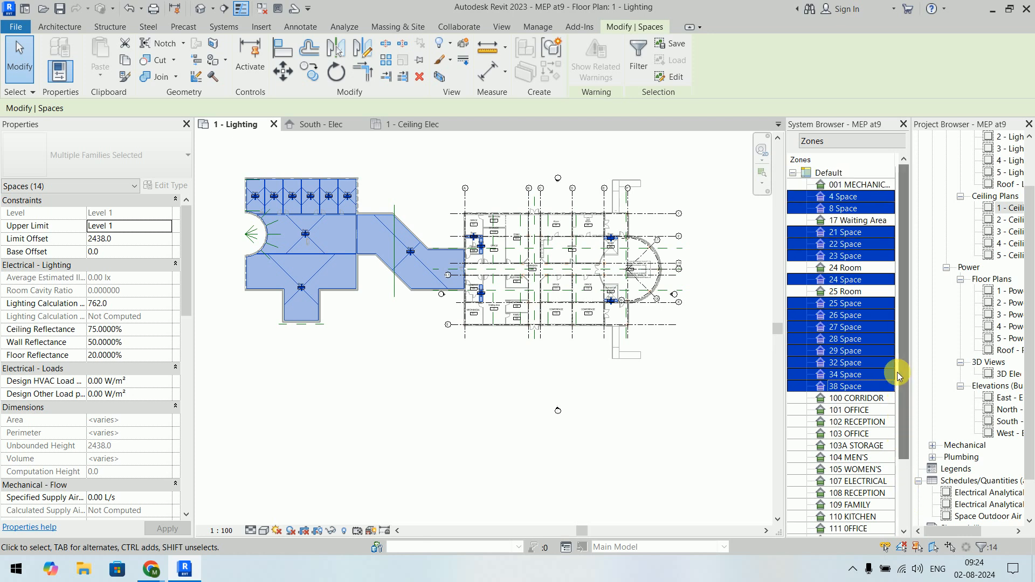
{"action": "right_click", "coordinate": [862, 337]}
{"action": "left_click", "coordinate": [870, 337]}
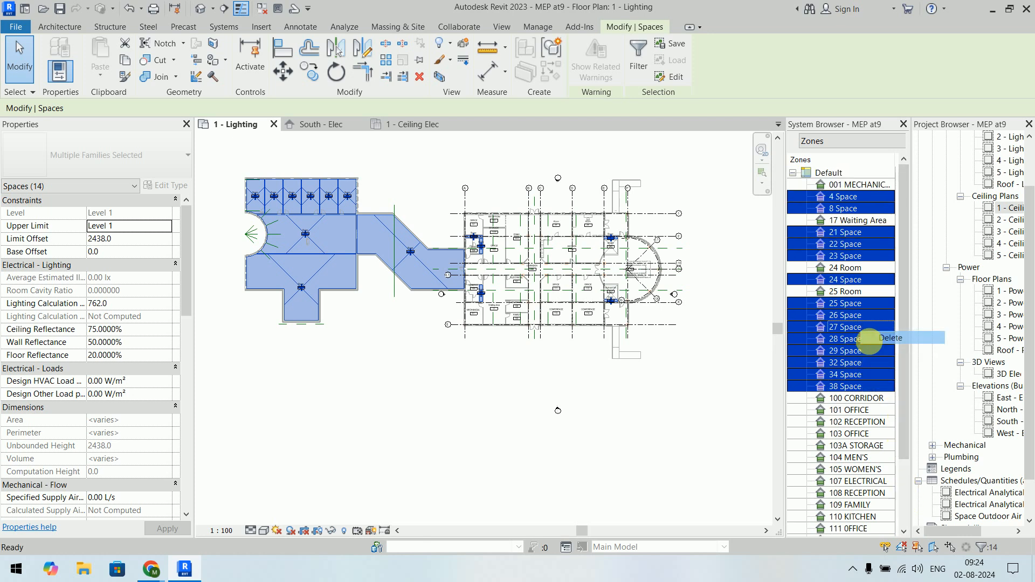
{"action": "left_click", "coordinate": [549, 294]}
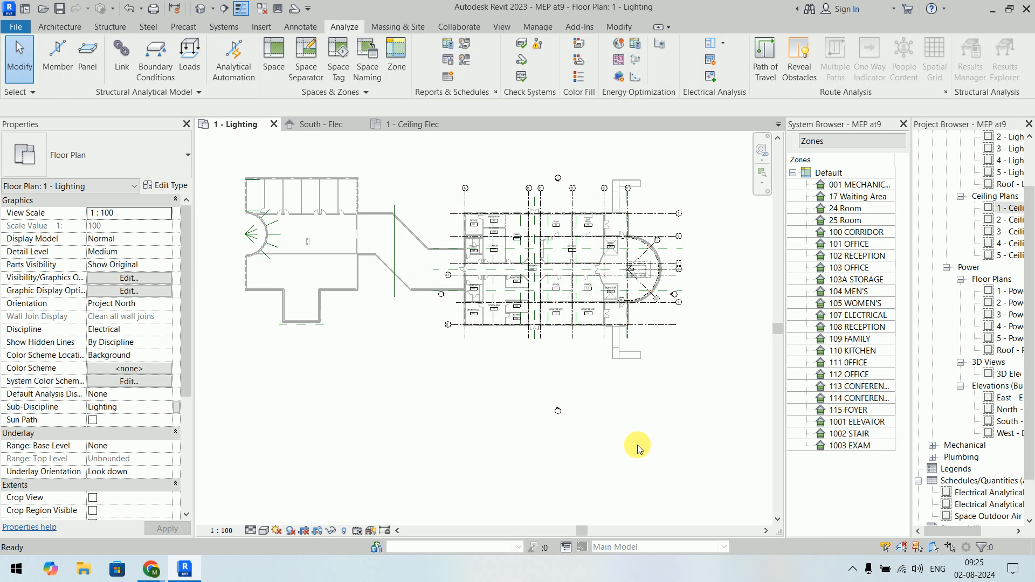
- Examine the remaining named spaces in the plan and the extents and properties of the FOYER space
{"action": "scroll", "coordinate": [601, 277], "scroll_direction": "up", "scroll_amount": 5}
{"action": "scroll", "coordinate": [566, 363], "scroll_direction": "down", "scroll_amount": 3}
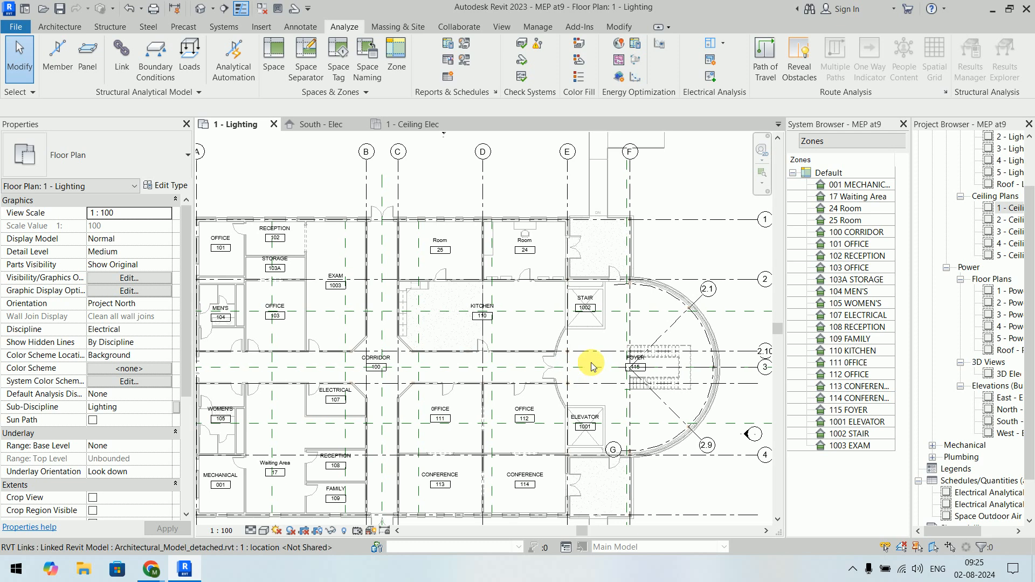
{"action": "middle_click_drag", "start_coordinate": [597, 363], "coordinate": [609, 340]}
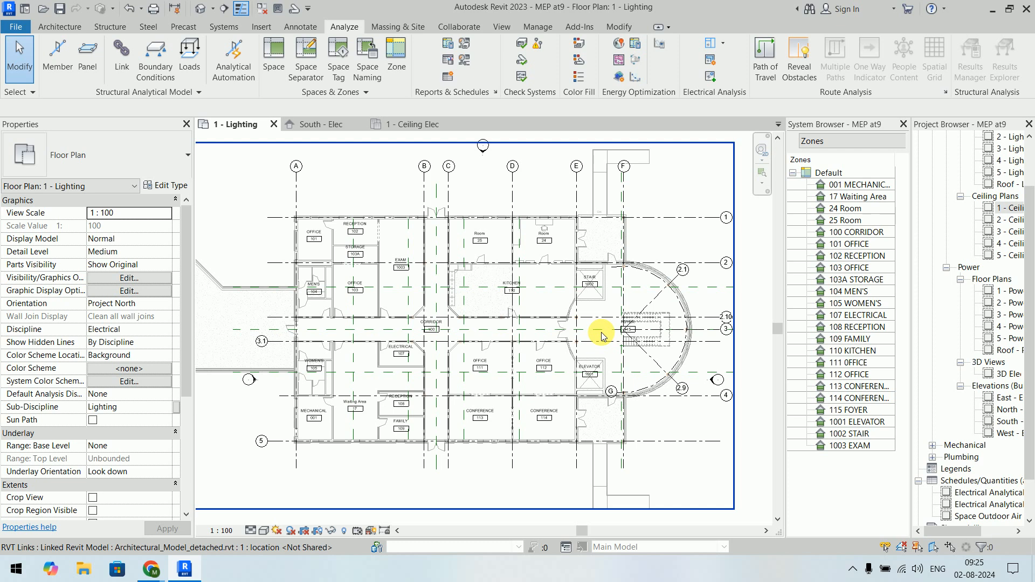
{"action": "scroll", "coordinate": [600, 332], "scroll_direction": "up", "scroll_amount": 5}
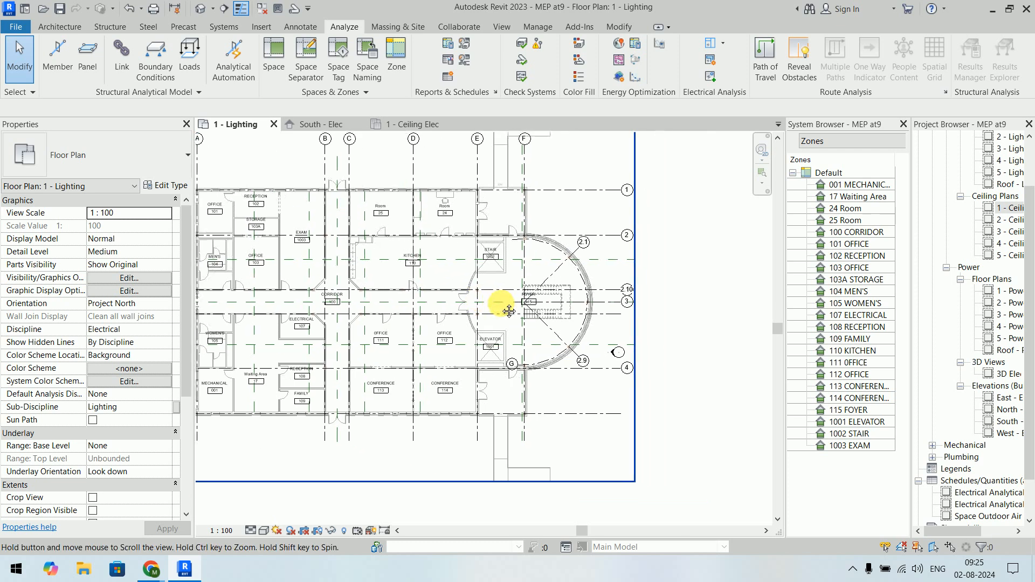
{"action": "scroll", "coordinate": [501, 306], "scroll_direction": "up", "scroll_amount": 2}
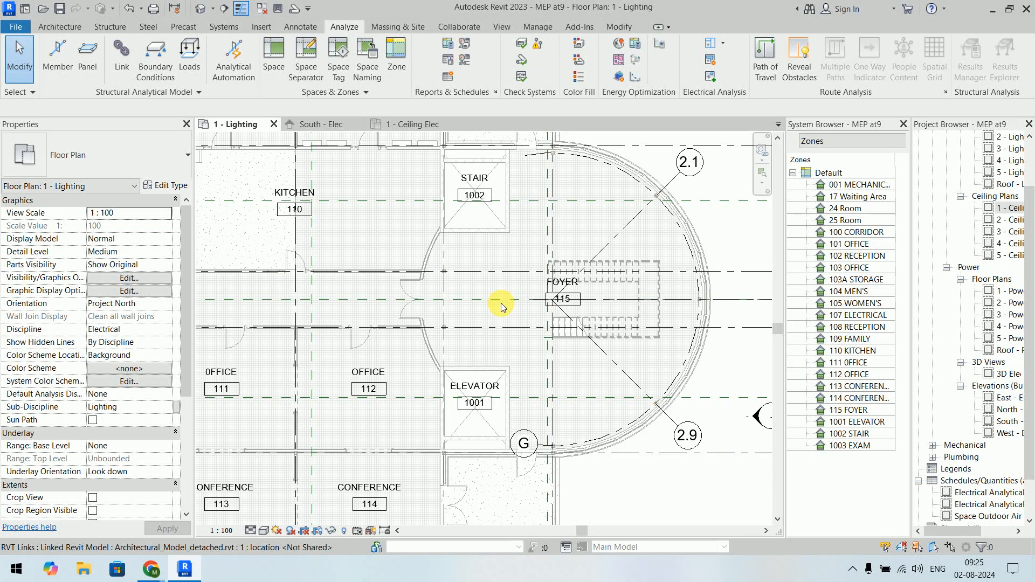
{"action": "left_click", "coordinate": [531, 338]}
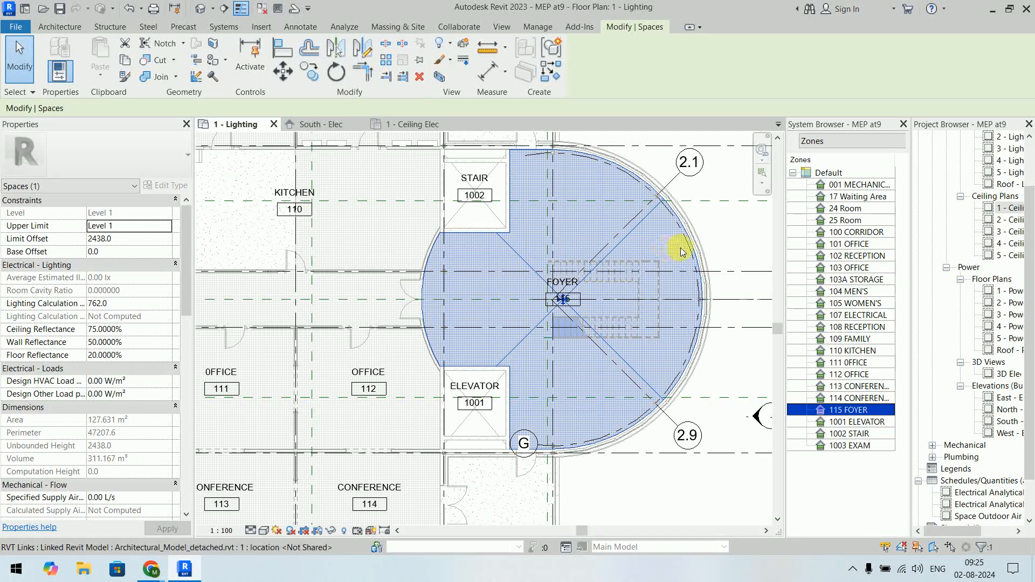
{"action": "left_click", "coordinate": [721, 227]}
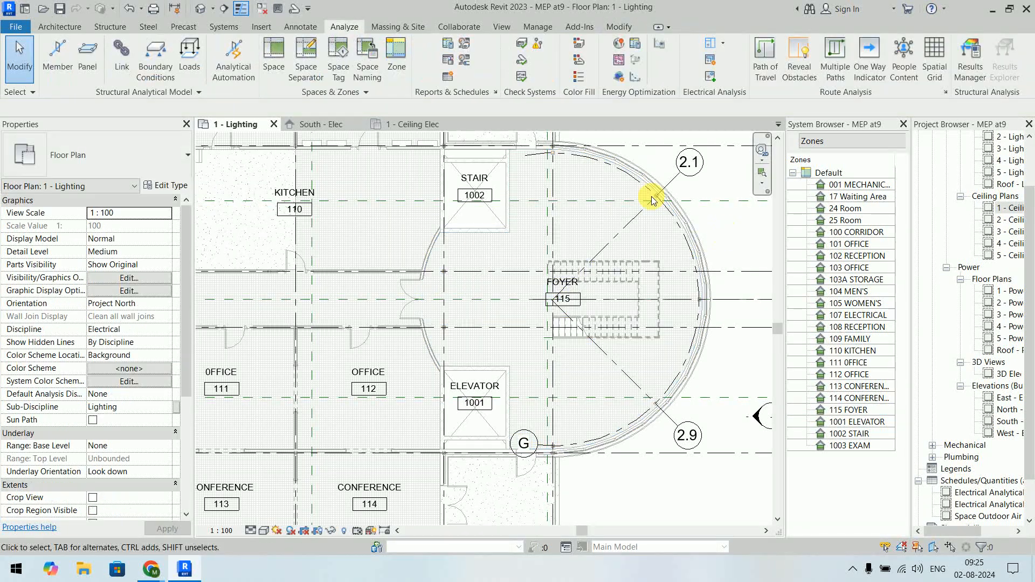
- Draw a horizontal section line through the foyer from the corridor past the curved wall and open its section view
{"action": "left_click", "coordinate": [227, 11]}
{"action": "left_click", "coordinate": [369, 297]}
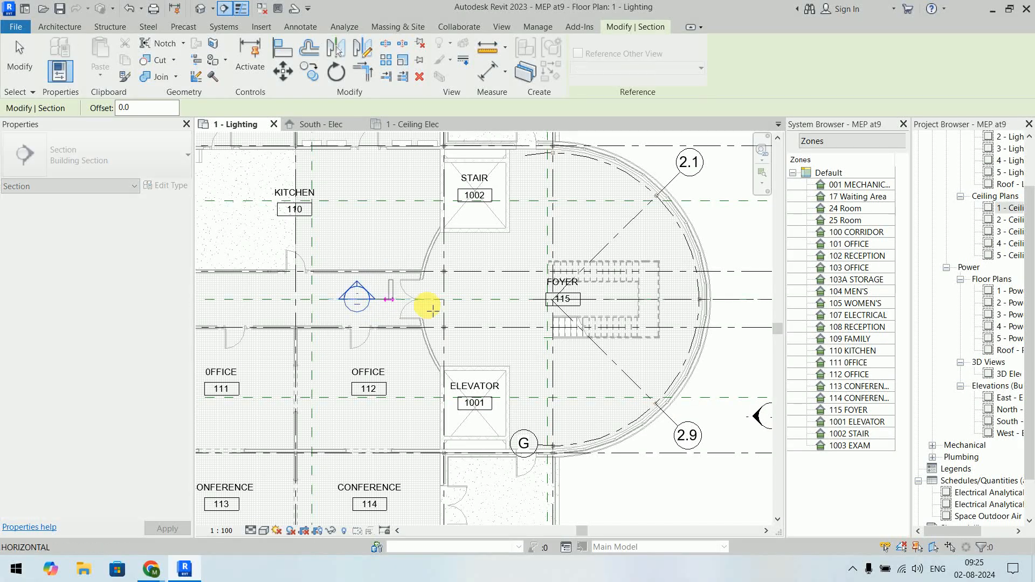
{"action": "left_click", "coordinate": [739, 299]}
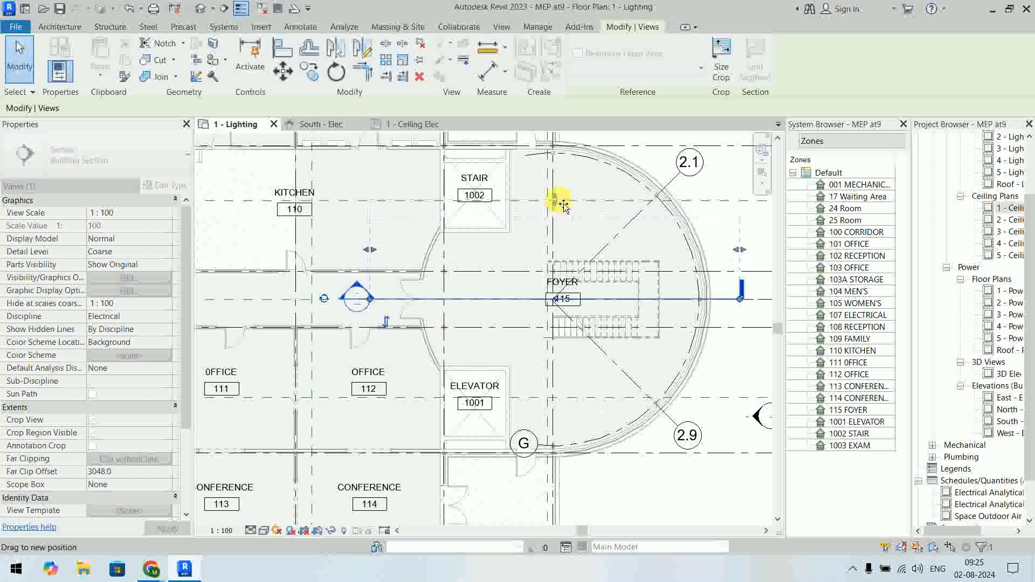
{"action": "right_click", "coordinate": [671, 300]}
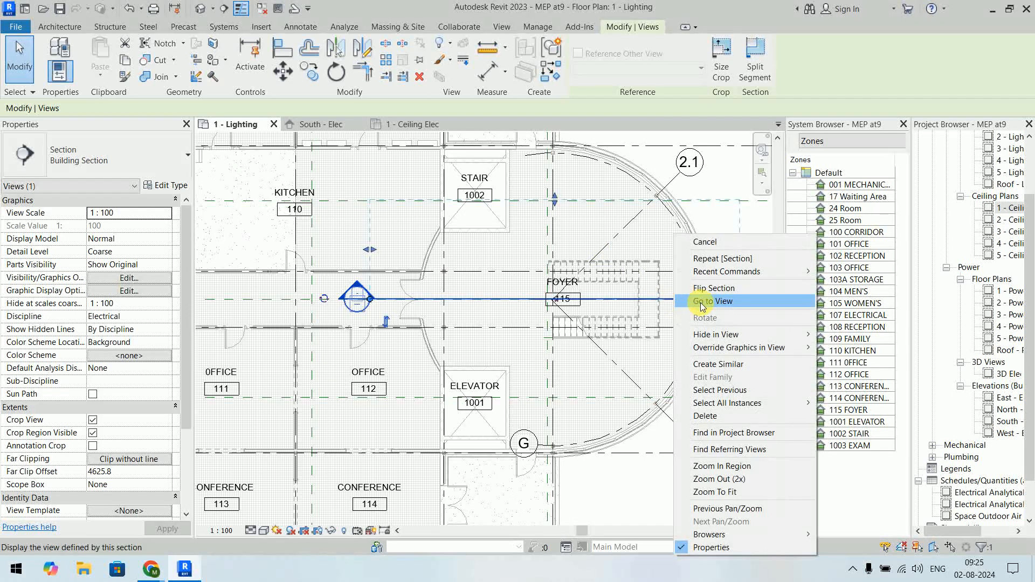
{"action": "left_click", "coordinate": [703, 303]}
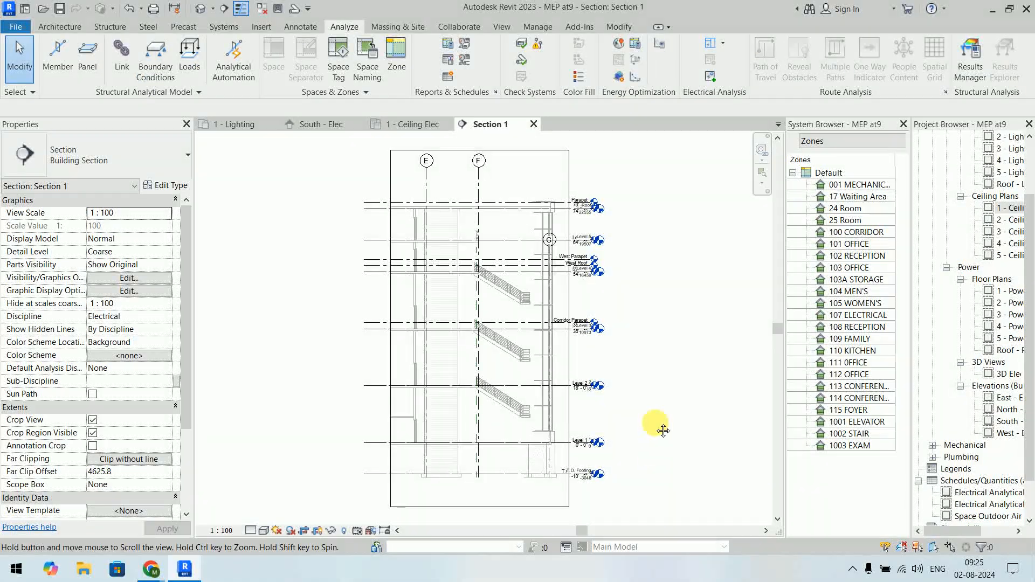
- Examine the FOYER space's height above Level 1 in the section view
{"action": "scroll", "coordinate": [651, 451], "scroll_direction": "up", "scroll_amount": 3}
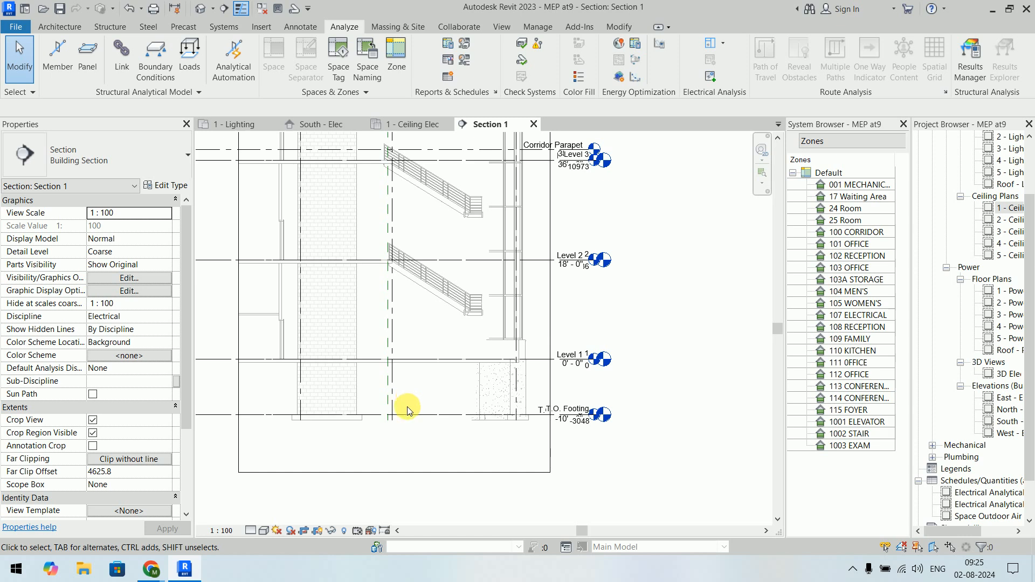
{"action": "left_click", "coordinate": [395, 340]}
{"action": "middle_click_drag", "start_coordinate": [432, 376], "coordinate": [471, 390]}
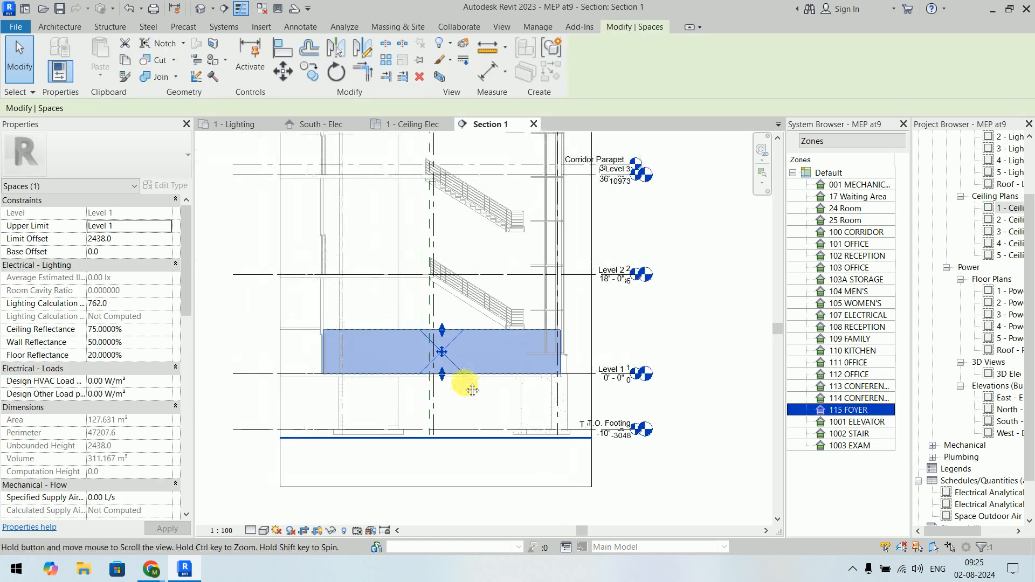
{"action": "scroll", "coordinate": [453, 372], "scroll_direction": "up", "scroll_amount": 2}
{"action": "left_click", "coordinate": [473, 343]}
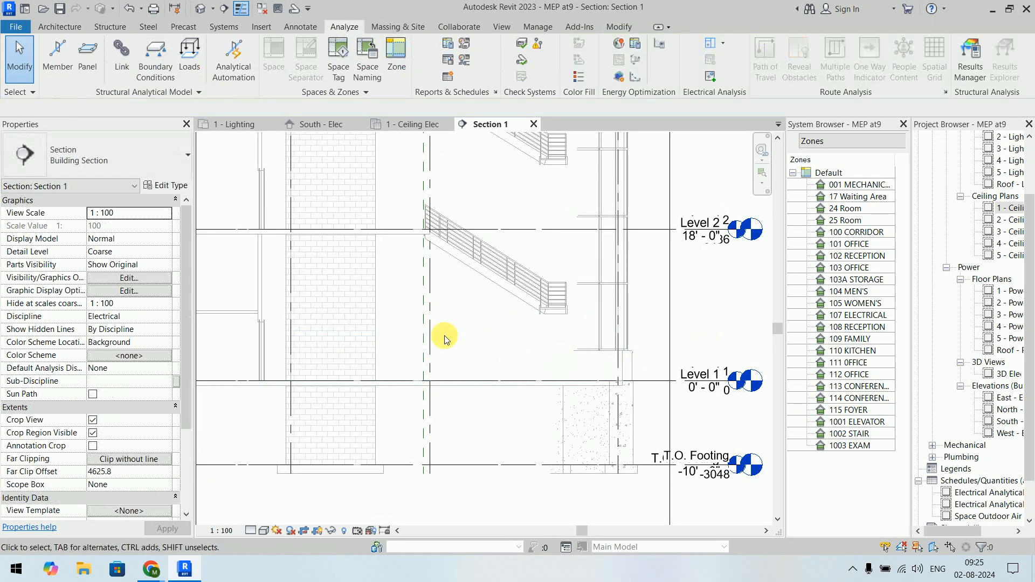
{"action": "left_click", "coordinate": [423, 331]}
- Set the section view to the Wireframe visual style and the Fine detail level
{"action": "left_click", "coordinate": [264, 532]}
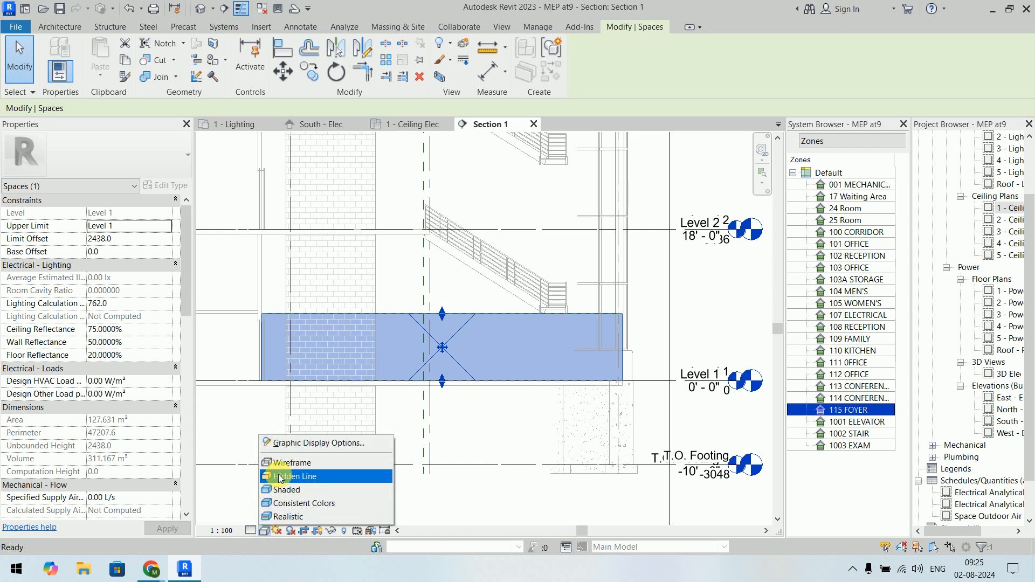
{"action": "left_click", "coordinate": [276, 462]}
{"action": "left_click", "coordinate": [685, 350]}
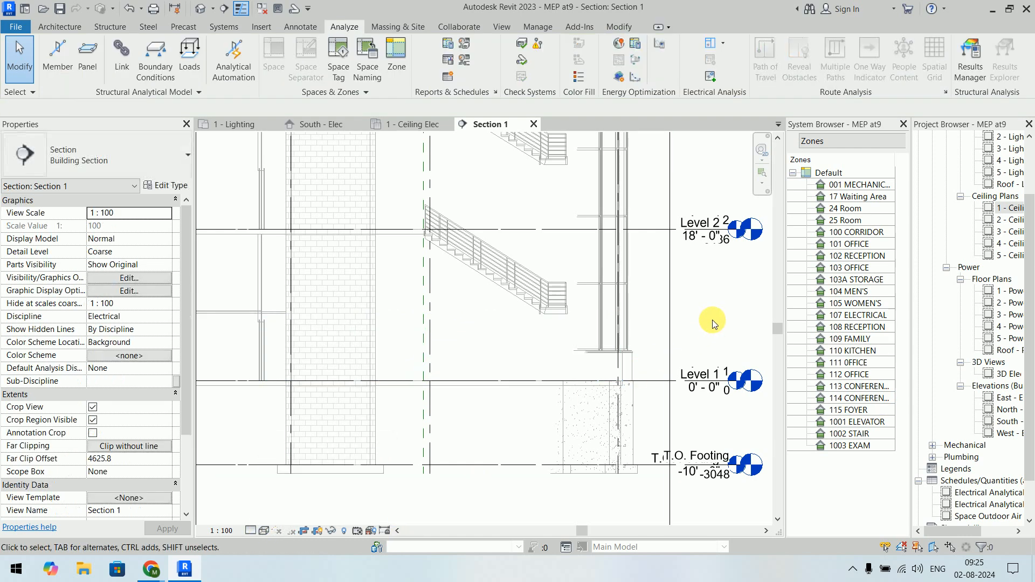
{"action": "left_click", "coordinate": [251, 532]}
{"action": "left_click", "coordinate": [270, 517]}
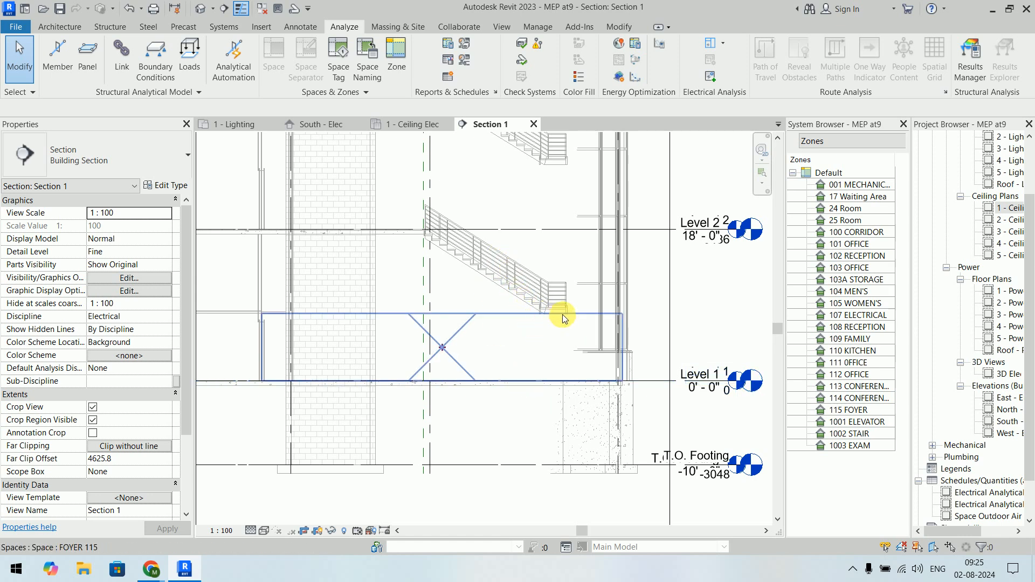
- Examine the foyer's full height in Section 1 and the FOYER space's extents in the 1 - Lighting plan
{"action": "scroll", "coordinate": [558, 299], "scroll_direction": "down", "scroll_amount": 3}
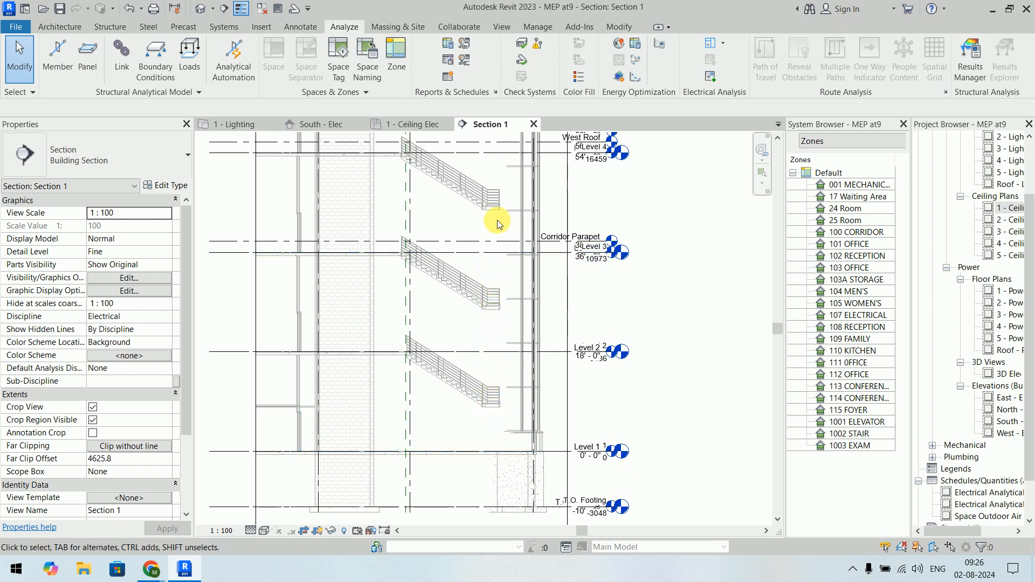
{"action": "scroll", "coordinate": [496, 204], "scroll_direction": "down", "scroll_amount": 2}
{"action": "middle_click_drag", "start_coordinate": [497, 203], "coordinate": [488, 345]}
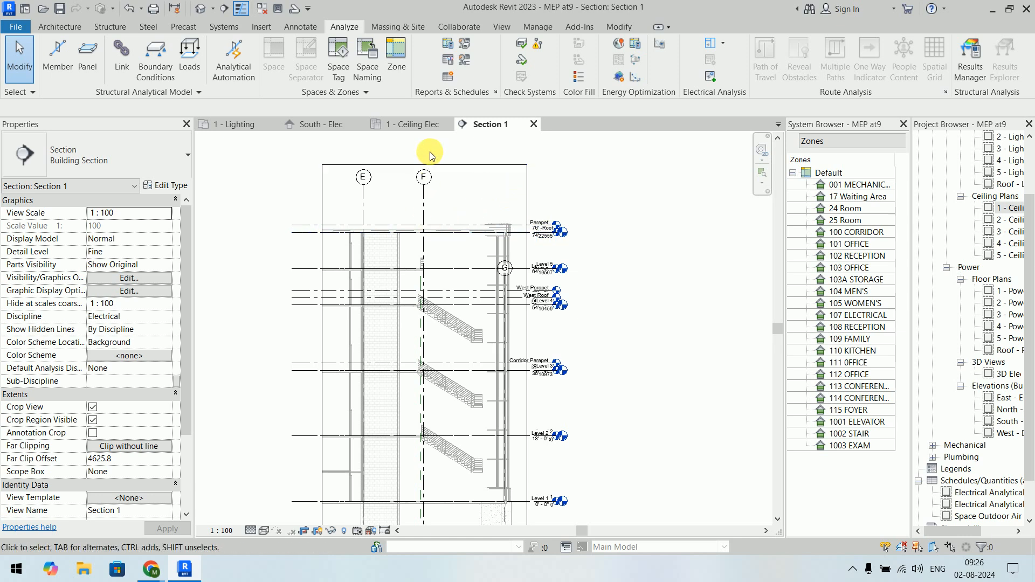
{"action": "left_click", "coordinate": [253, 125]}
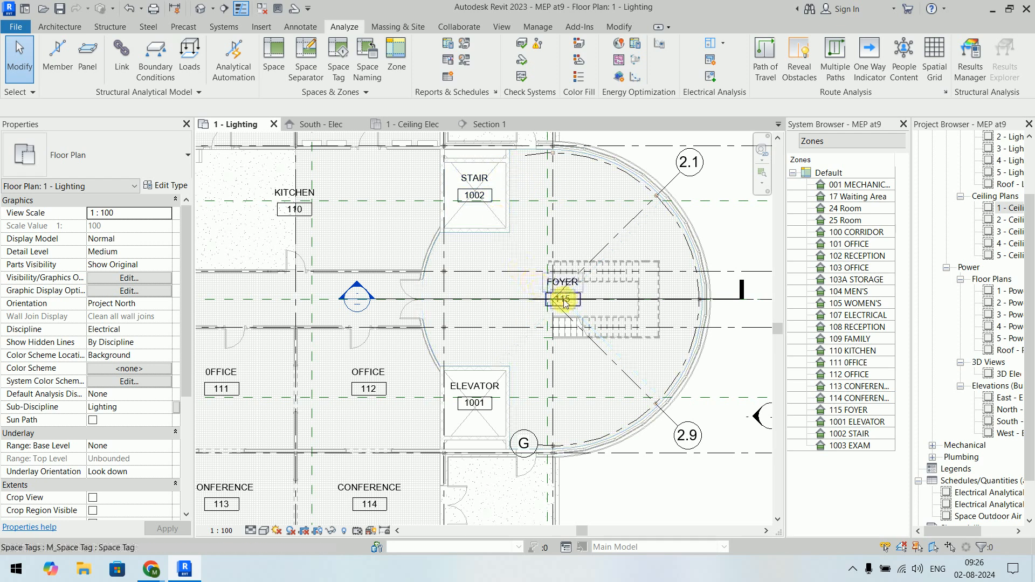
{"action": "left_click", "coordinate": [401, 128]}
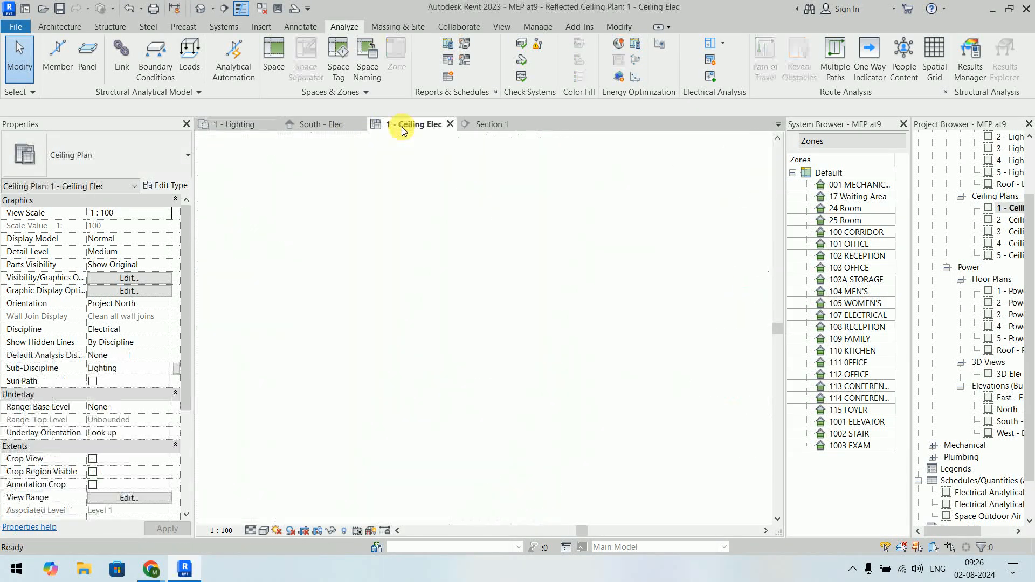
{"action": "left_click", "coordinate": [489, 125]}
{"action": "scroll", "coordinate": [534, 216], "scroll_direction": "down", "scroll_amount": 3}
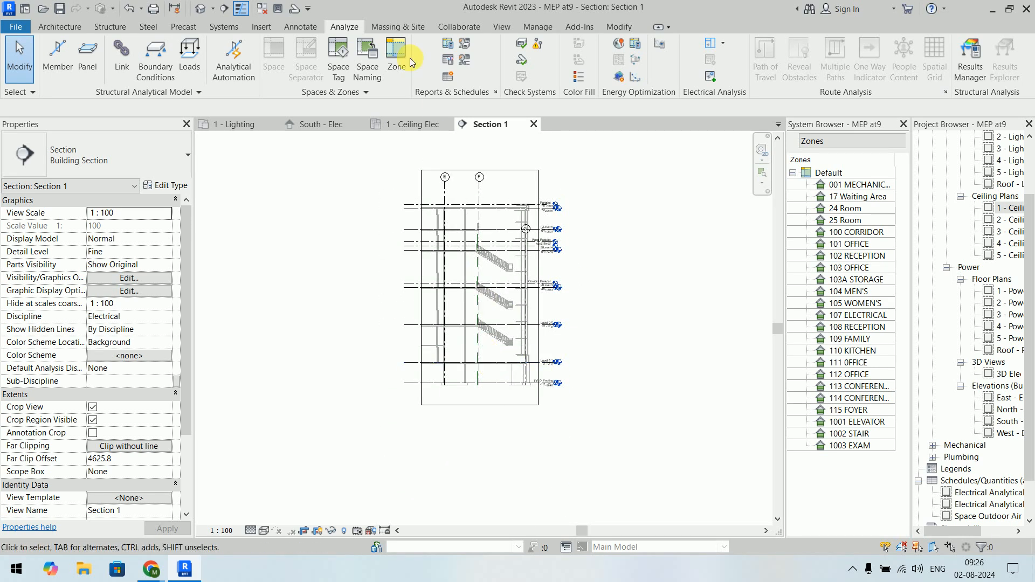
{"action": "left_click", "coordinate": [238, 125]}
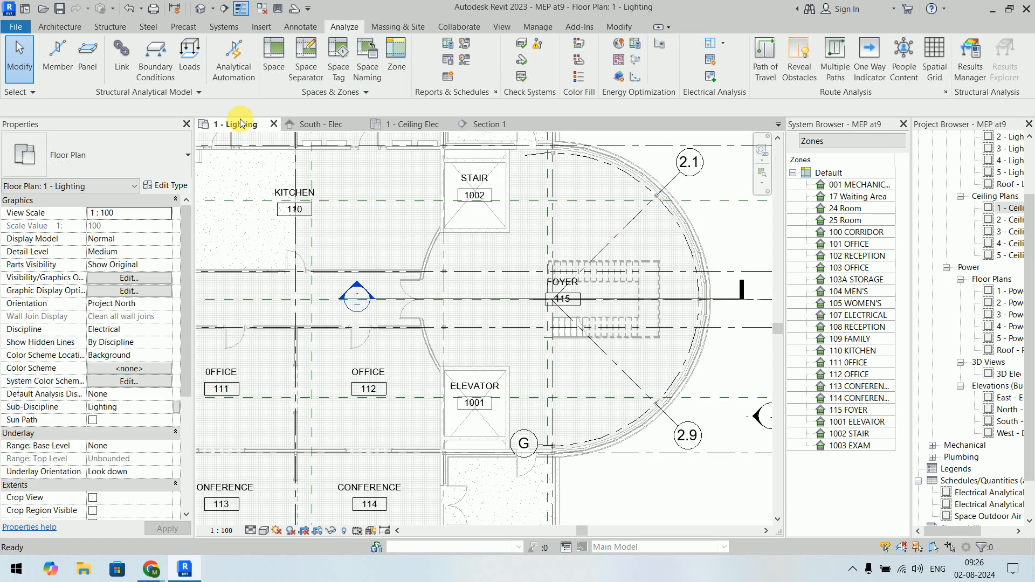
{"action": "left_click", "coordinate": [600, 339]}
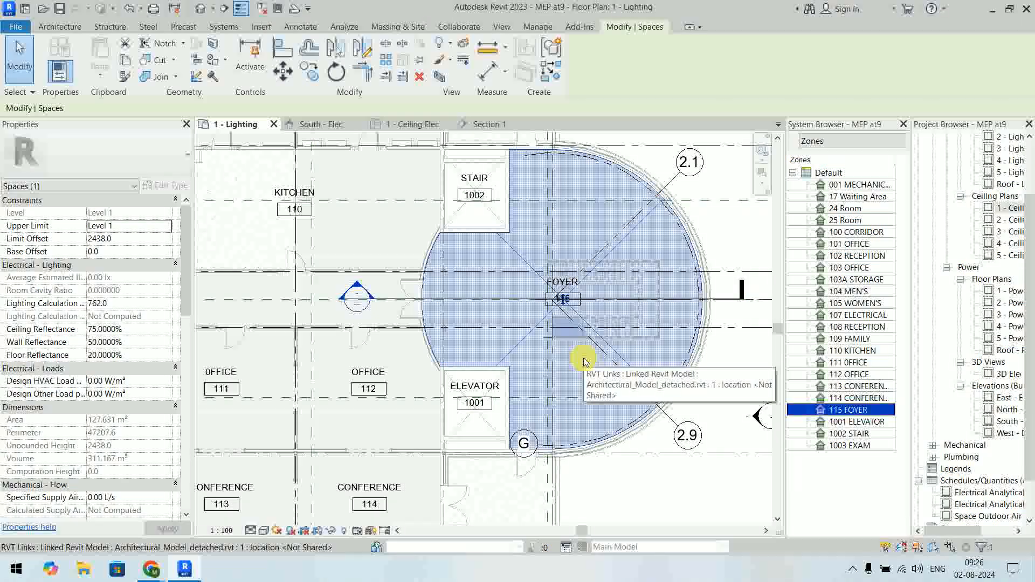
{"action": "left_click", "coordinate": [620, 515]}
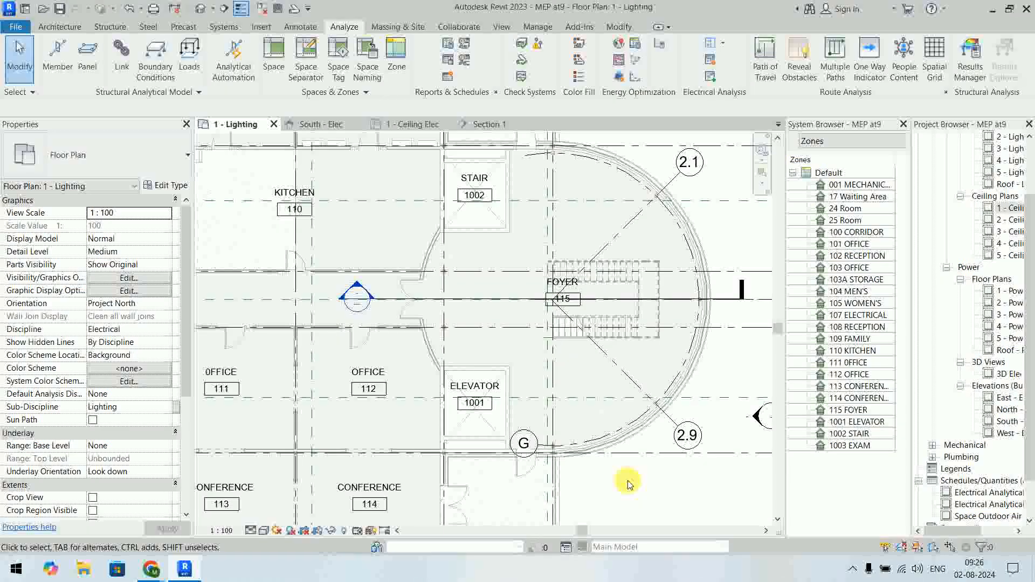
- Draw a vertical space separation line across the foyer along grid G, between the upper and lower ends of the curved wall
{"action": "left_click", "coordinate": [309, 77]}
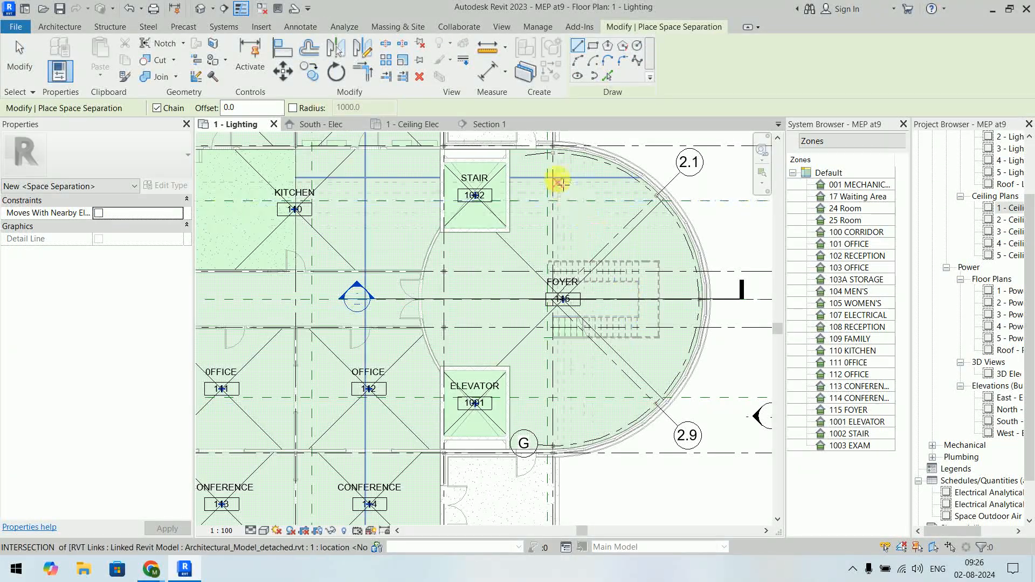
{"action": "scroll", "coordinate": [552, 152], "scroll_direction": "up", "scroll_amount": 5}
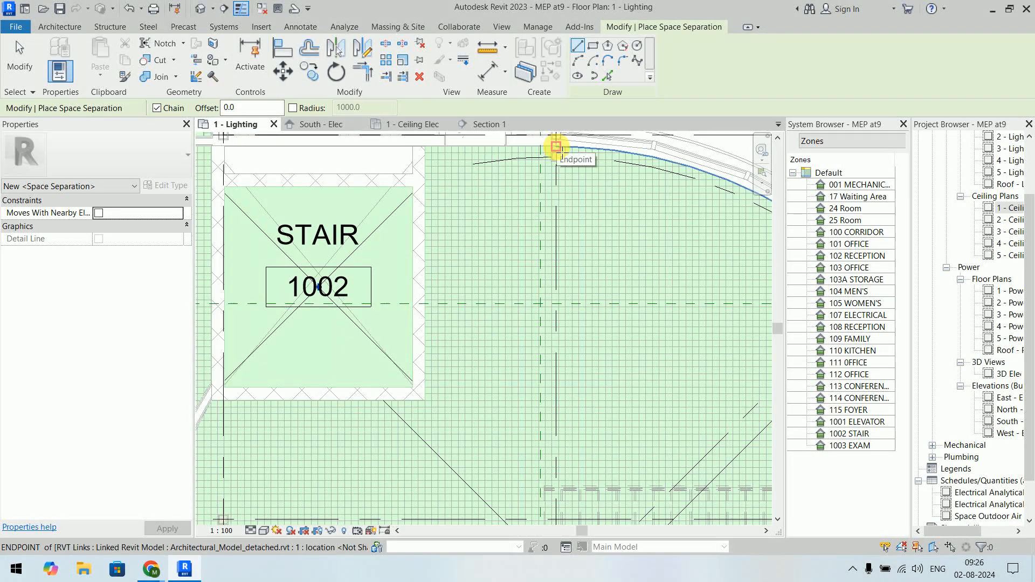
{"action": "scroll", "coordinate": [557, 293], "scroll_direction": "down", "scroll_amount": 3}
{"action": "middle_click_drag", "start_coordinate": [557, 393], "coordinate": [555, 179]}
{"action": "scroll", "coordinate": [550, 404], "scroll_direction": "up", "scroll_amount": 7}
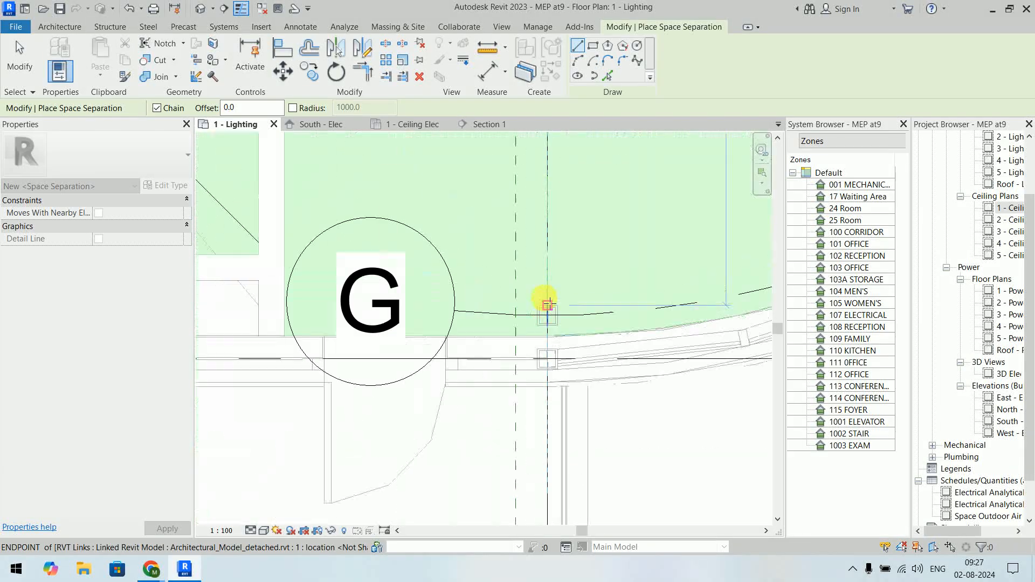
{"action": "left_click", "coordinate": [547, 336]}
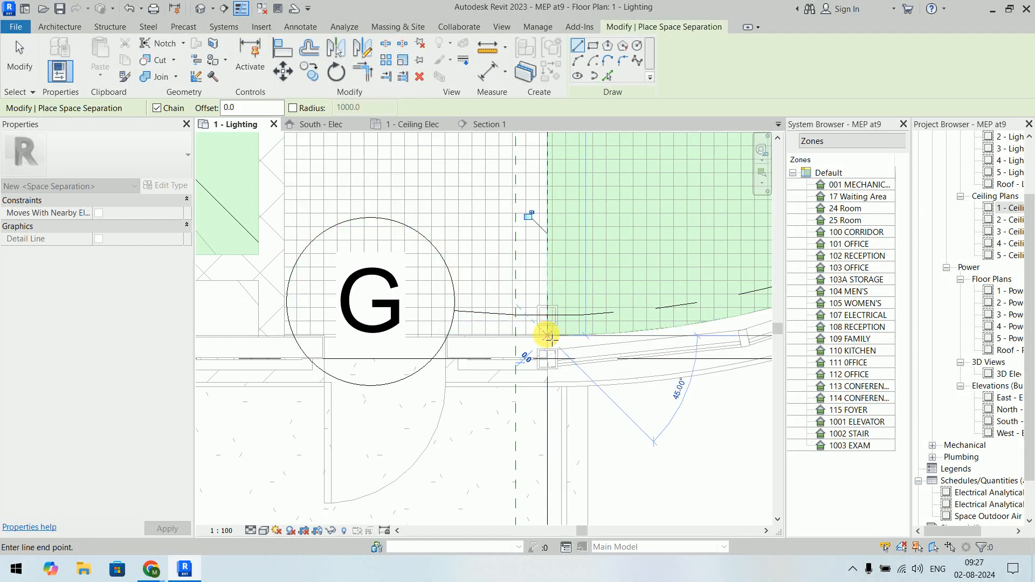
{"action": "scroll", "coordinate": [548, 270], "scroll_direction": "down", "scroll_amount": 4}
{"action": "scroll", "coordinate": [534, 227], "scroll_direction": "up", "scroll_amount": 1}
{"action": "middle_click_drag", "start_coordinate": [531, 246], "coordinate": [513, 420]}
{"action": "right_click", "coordinate": [678, 239]}
{"action": "left_click", "coordinate": [692, 248]}
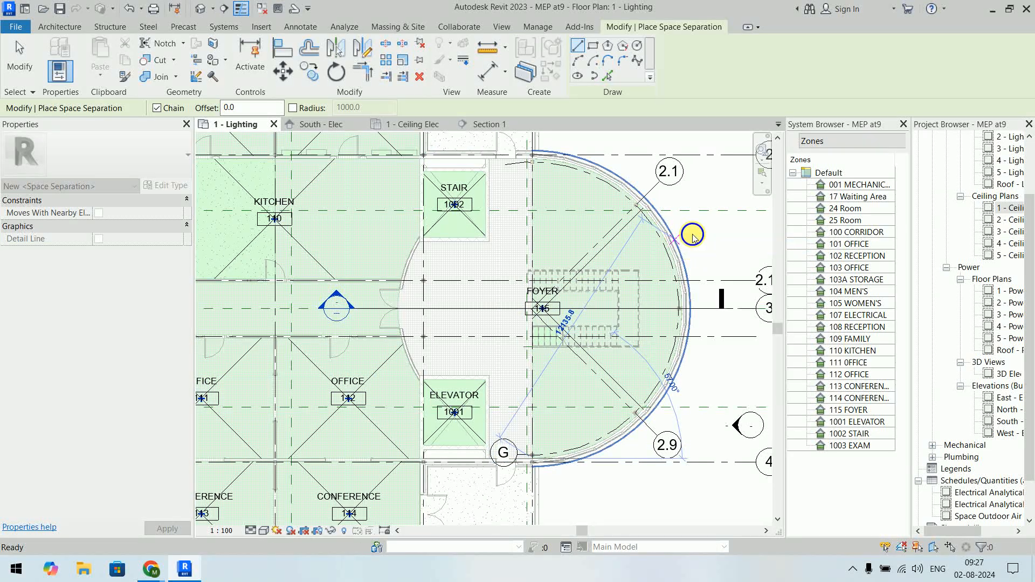
{"action": "right_click", "coordinate": [693, 234]}
{"action": "left_click", "coordinate": [700, 241]}
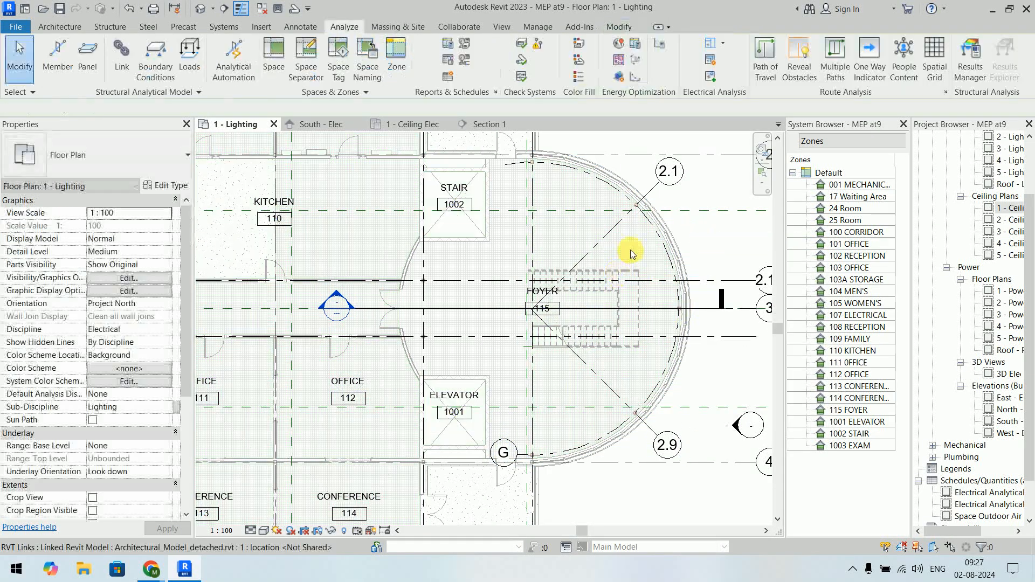
- Move the FOYER space tag to the right over the staircase and check the extent of the divided FOYER space
{"action": "left_click", "coordinate": [580, 337]}
{"action": "scroll", "coordinate": [690, 329], "scroll_direction": "up", "scroll_amount": 2}
{"action": "left_click", "coordinate": [720, 245]}
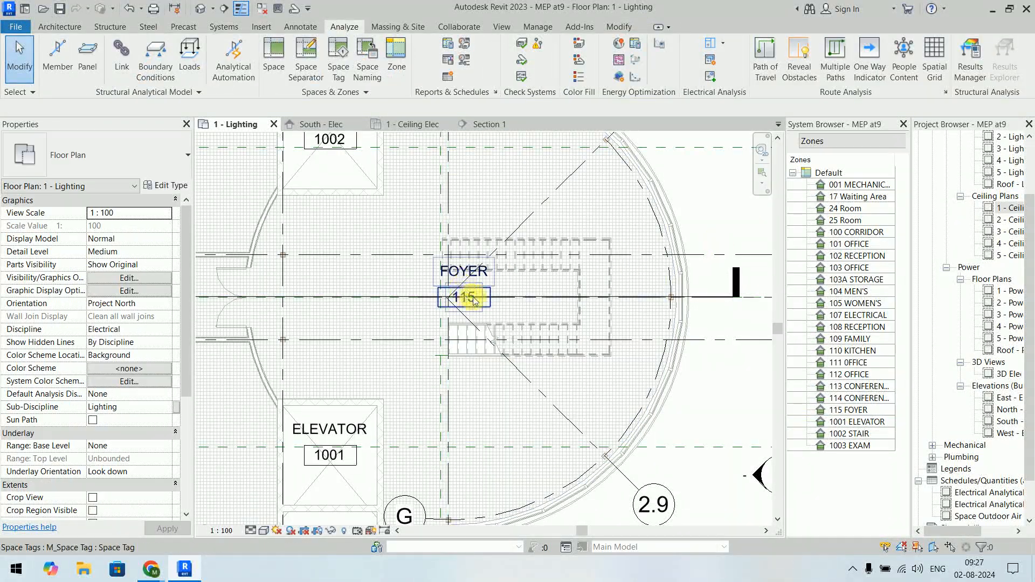
{"action": "left_click_drag", "start_coordinate": [492, 296], "coordinate": [576, 290]}
{"action": "left_click", "coordinate": [701, 213]}
{"action": "scroll", "coordinate": [696, 226], "scroll_direction": "down", "scroll_amount": 2}
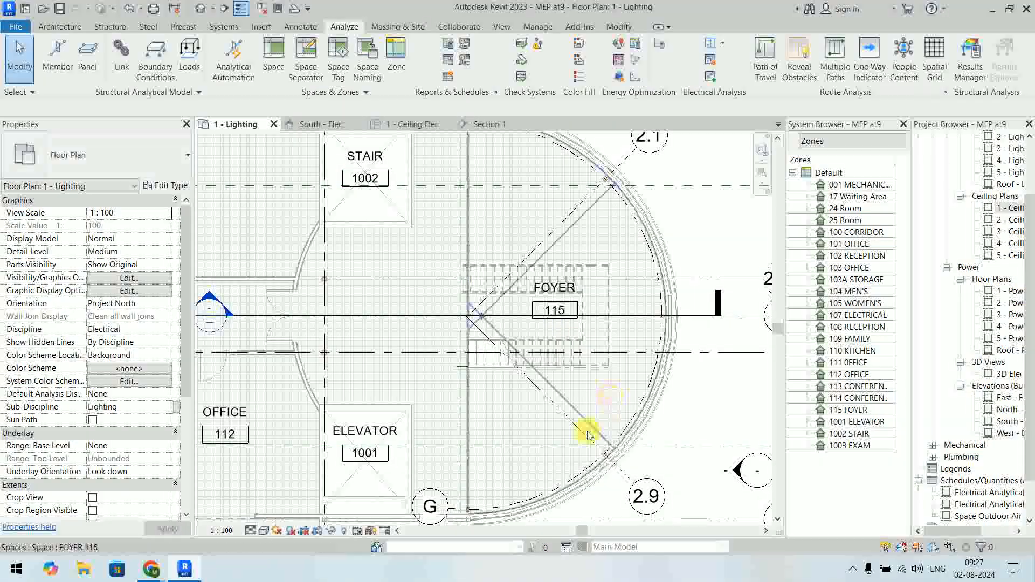
{"action": "left_click", "coordinate": [575, 407]}
{"action": "scroll", "coordinate": [575, 407], "scroll_direction": "down", "scroll_amount": 2}
{"action": "middle_click_drag", "start_coordinate": [576, 412], "coordinate": [593, 353]}
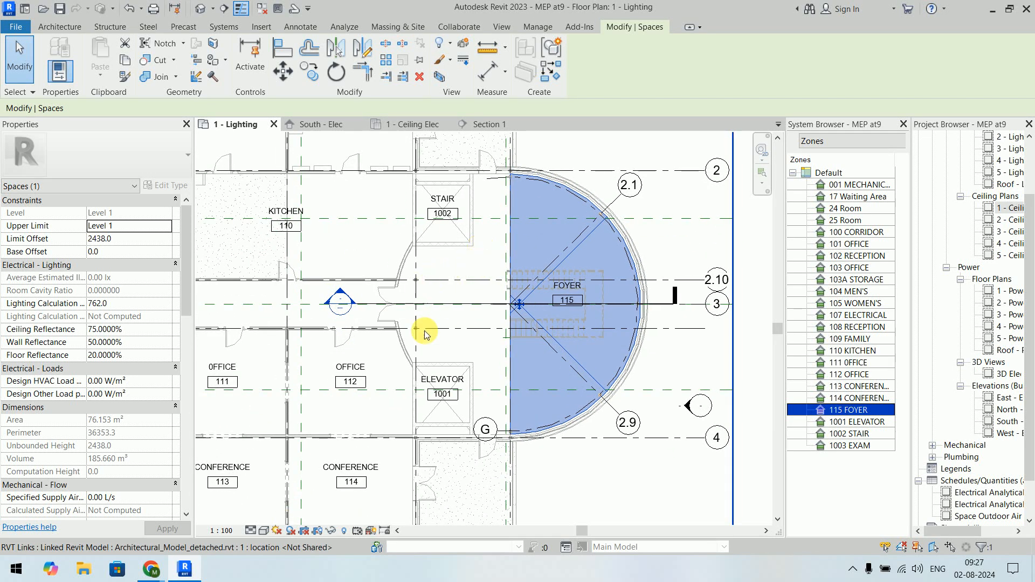
{"action": "left_click", "coordinate": [632, 151]}
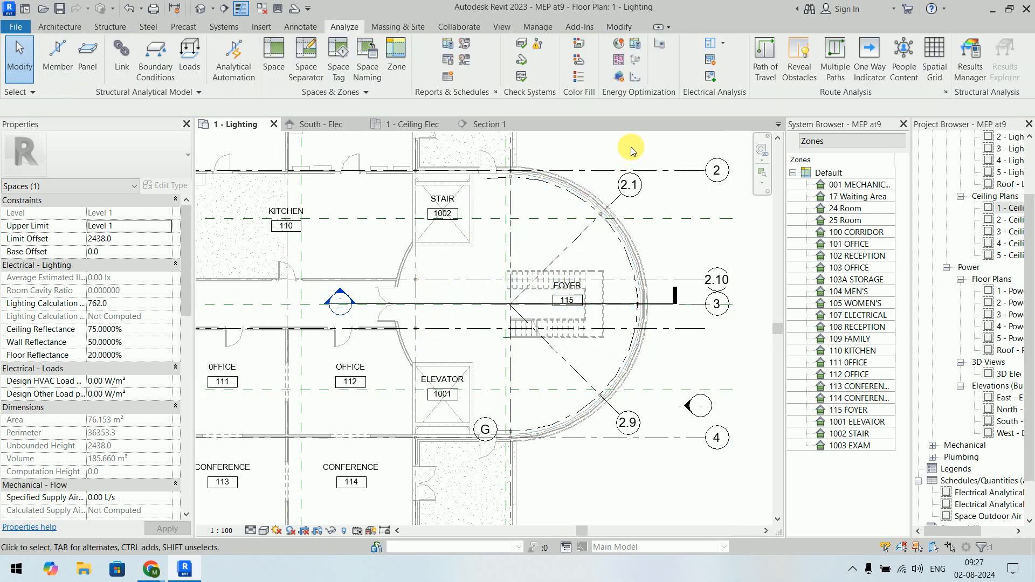
- Place a tagged space with a 2438 mm limit offset in the empty area between the stair and elevator rooms
{"action": "left_click", "coordinate": [274, 54]}
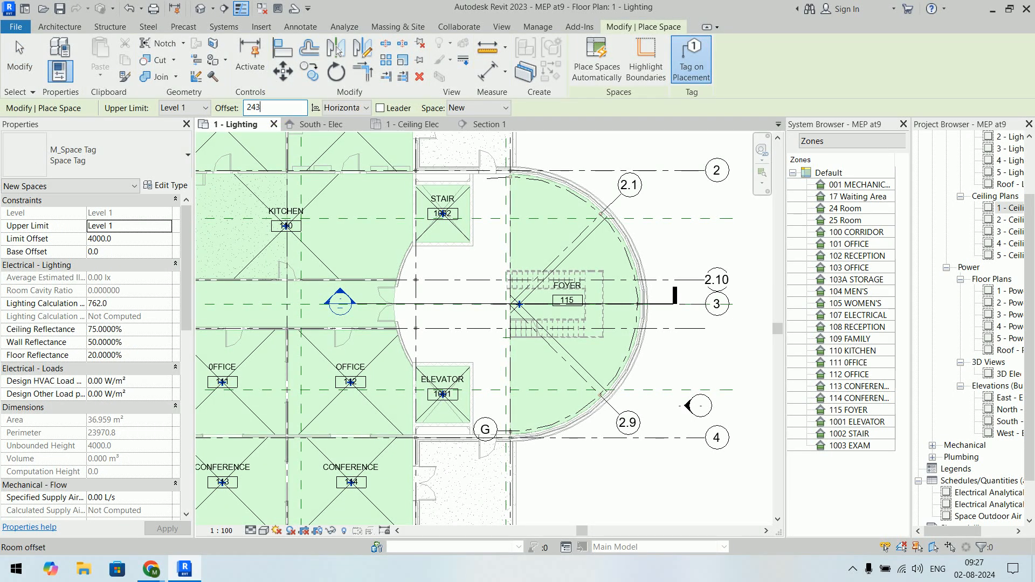
{"action": "type", "text": "8"}
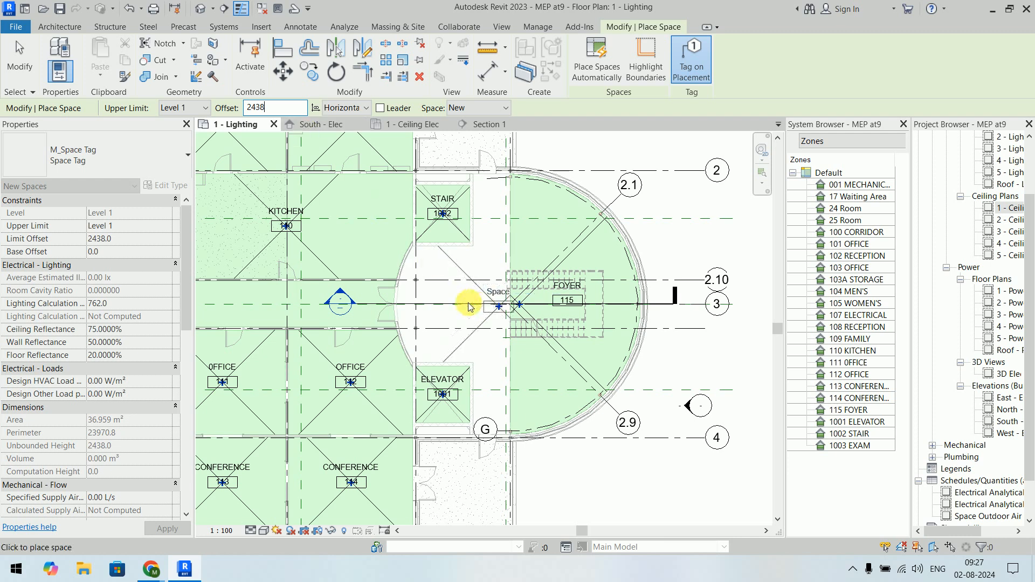
{"action": "left_click", "coordinate": [449, 300]}
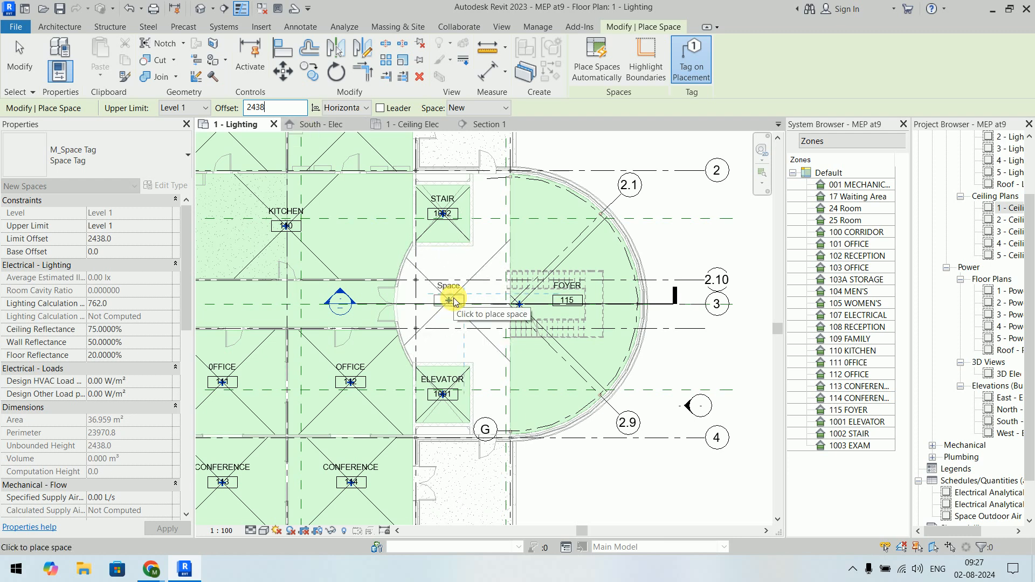
{"action": "right_click", "coordinate": [676, 233]}
{"action": "left_click", "coordinate": [695, 237]}
{"action": "right_click", "coordinate": [689, 245]}
{"action": "left_click", "coordinate": [712, 249]}
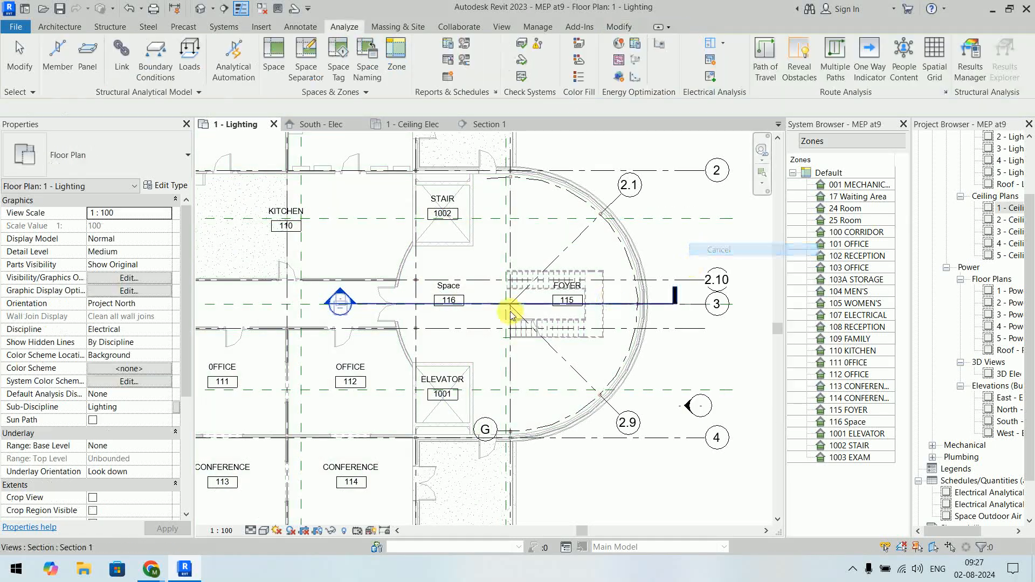
- Rename the new space between the stair and elevator rooms as Lobby
{"action": "double_click", "coordinate": [450, 284]}
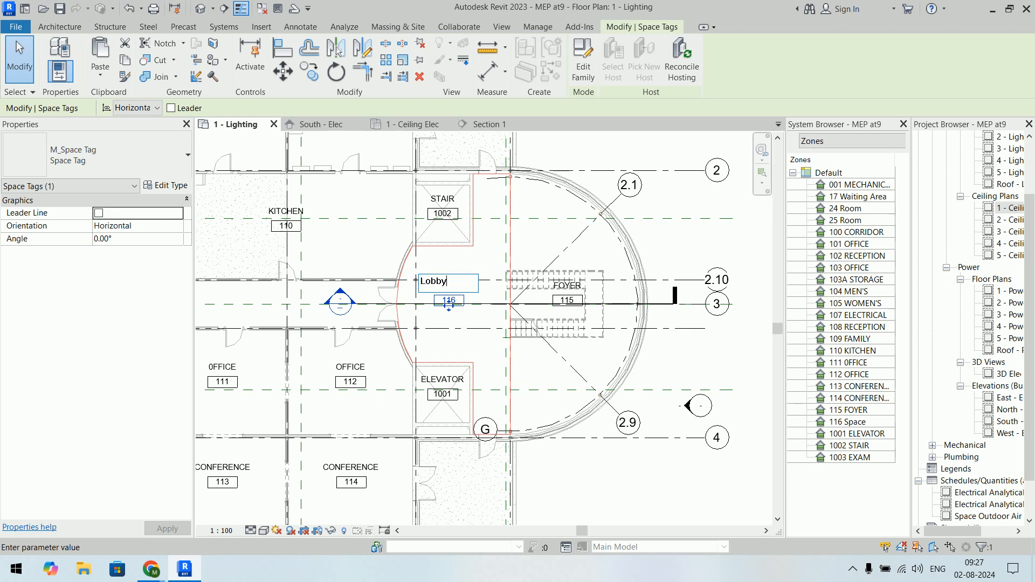
{"action": "type", "text": "Lobby"}
{"action": "key", "text": "Return"}
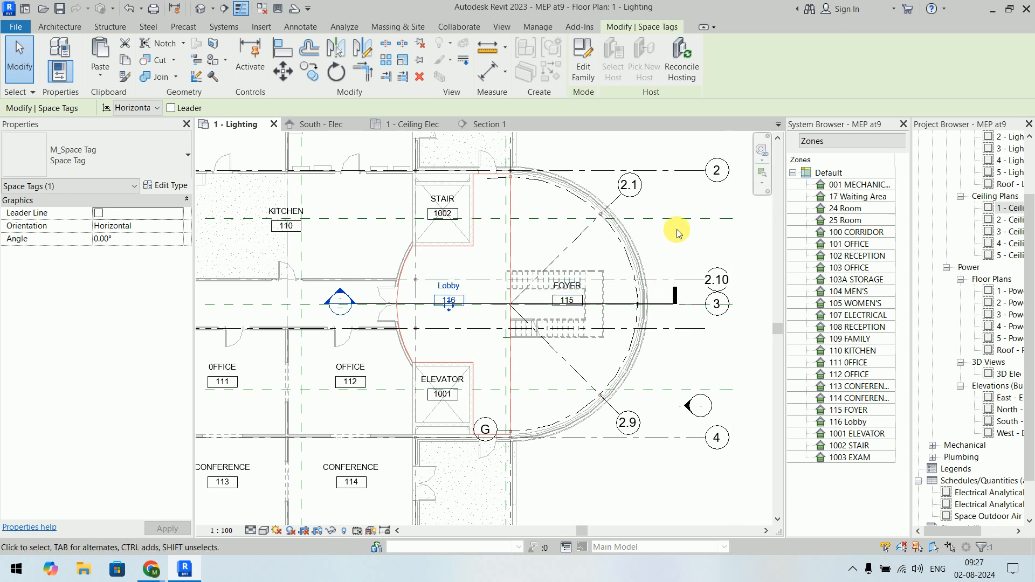
{"action": "left_click", "coordinate": [724, 250]}
{"action": "scroll", "coordinate": [701, 249], "scroll_direction": "down", "scroll_amount": 3}
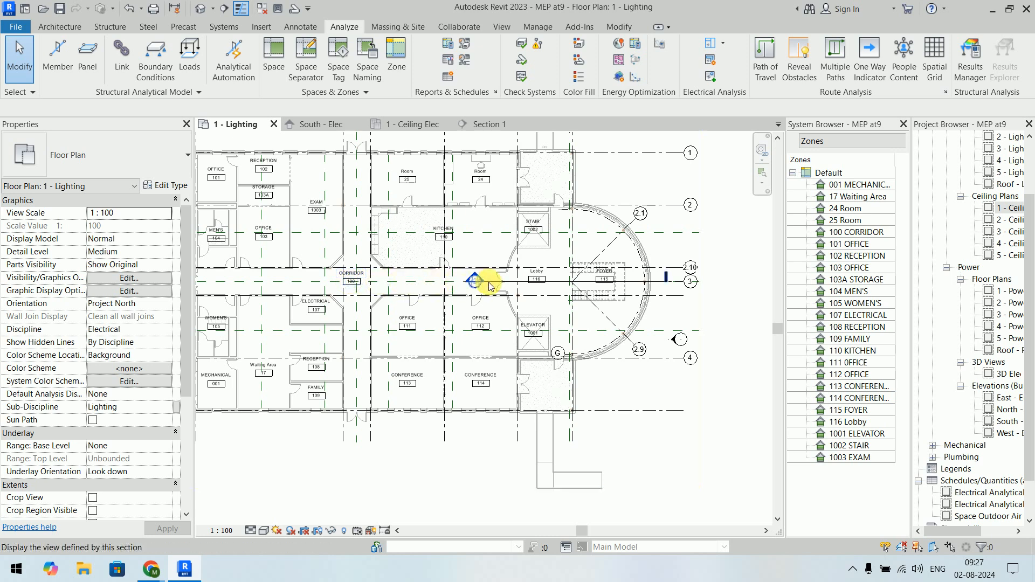
- Select the FOYER space and stretch its top up to the roof in Section 1, to a limit offset of about 22689 mm
{"action": "scroll", "coordinate": [560, 267], "scroll_direction": "up", "scroll_amount": 3}
{"action": "left_click", "coordinate": [708, 261]}
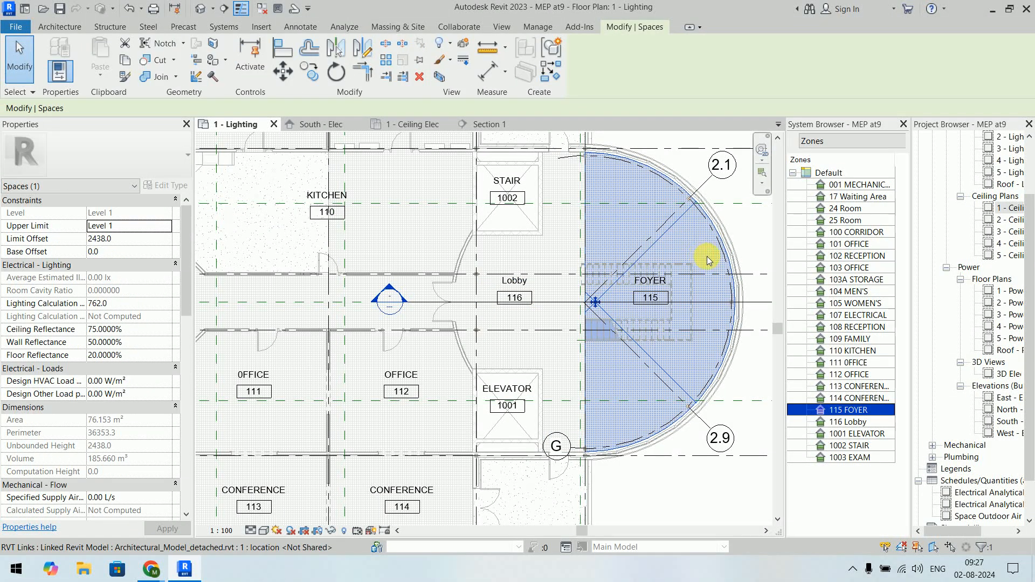
{"action": "scroll", "coordinate": [708, 261], "scroll_direction": "down", "scroll_amount": 3}
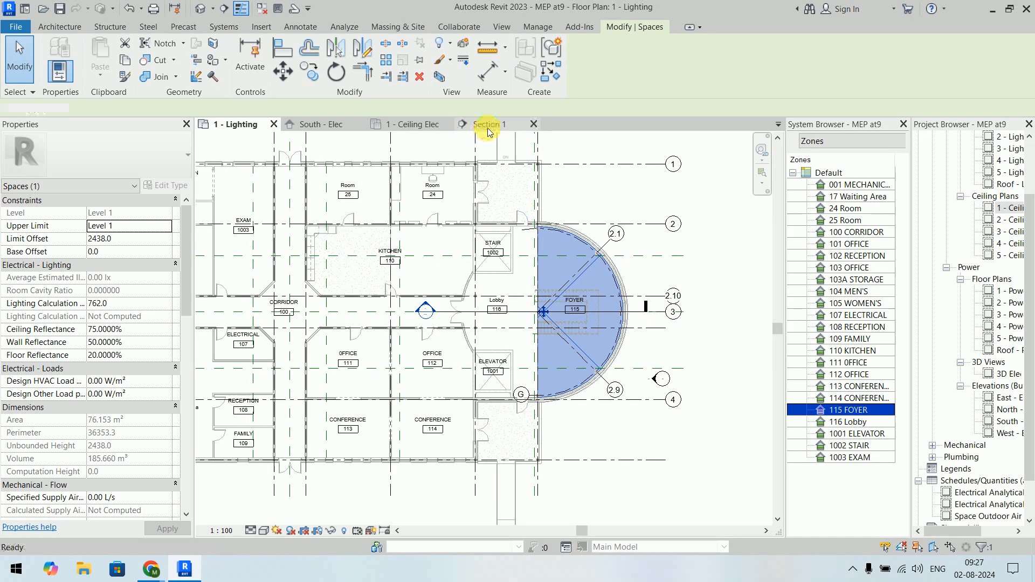
{"action": "left_click", "coordinate": [488, 129]}
{"action": "scroll", "coordinate": [504, 348], "scroll_direction": "up", "scroll_amount": 3}
{"action": "left_click_drag", "start_coordinate": [507, 337], "coordinate": [511, 169]}
{"action": "middle_click_drag", "start_coordinate": [535, 241], "coordinate": [519, 369]}
{"action": "left_click_drag", "start_coordinate": [491, 298], "coordinate": [497, 224]}
{"action": "scroll", "coordinate": [562, 258], "scroll_direction": "up", "scroll_amount": 5}
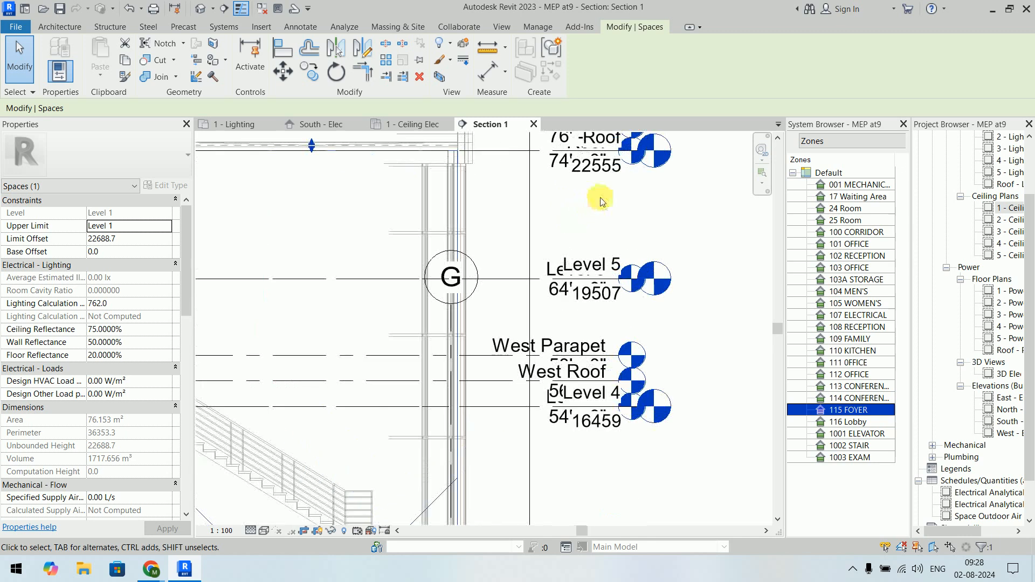
- Set the FOYER space's limit offset to 22555 mm to match the Roof level and check it in the section and lighting plan
{"action": "middle_click_drag", "start_coordinate": [601, 202], "coordinate": [623, 313]}
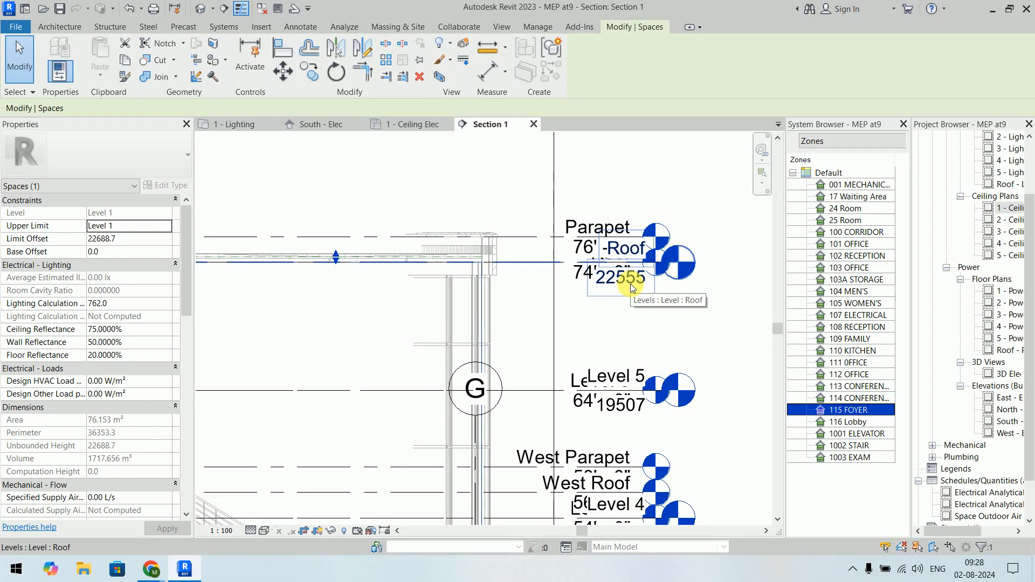
{"action": "left_click", "coordinate": [128, 244]}
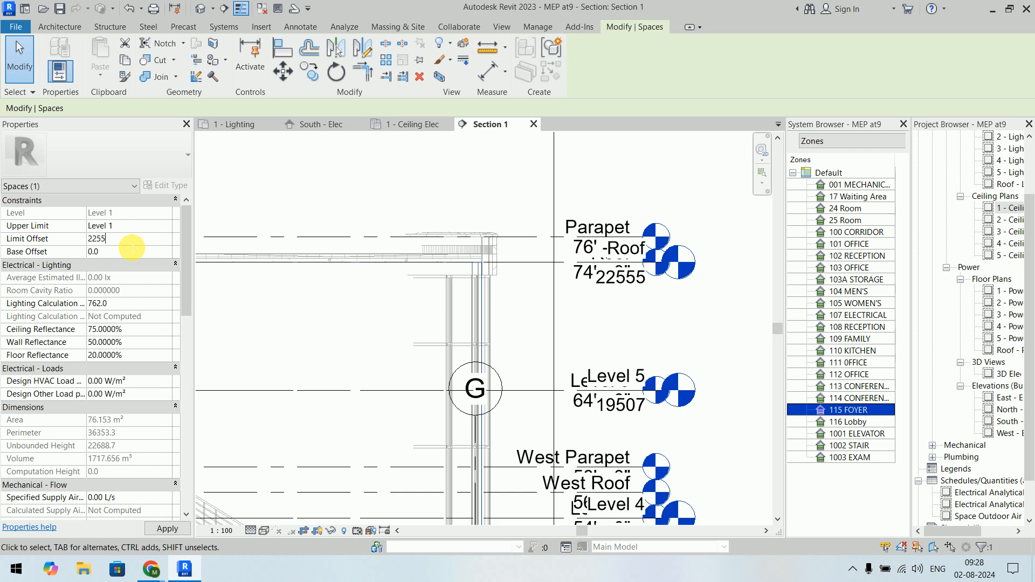
{"action": "key", "text": "Return"}
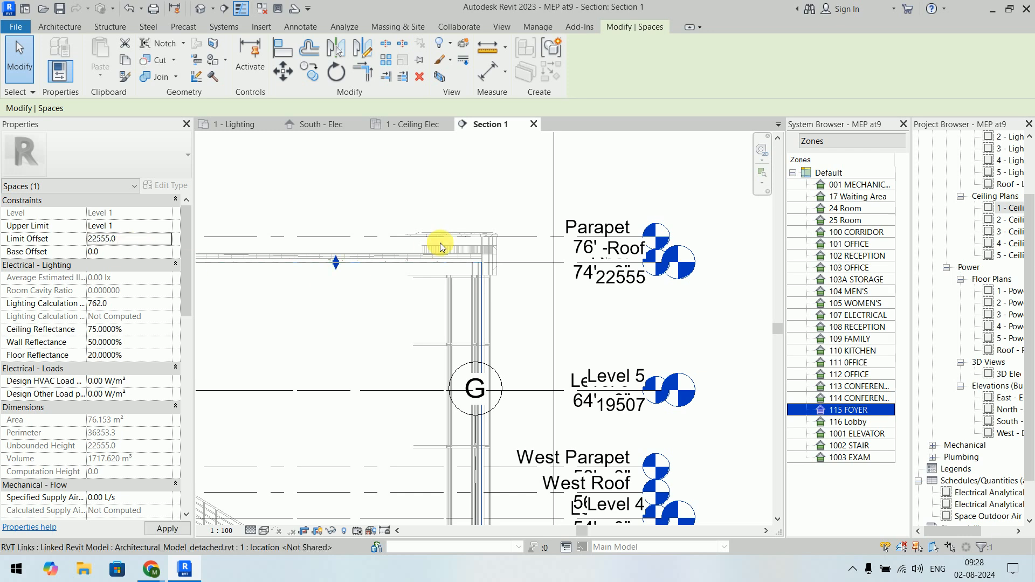
{"action": "scroll", "coordinate": [463, 259], "scroll_direction": "down", "scroll_amount": 5}
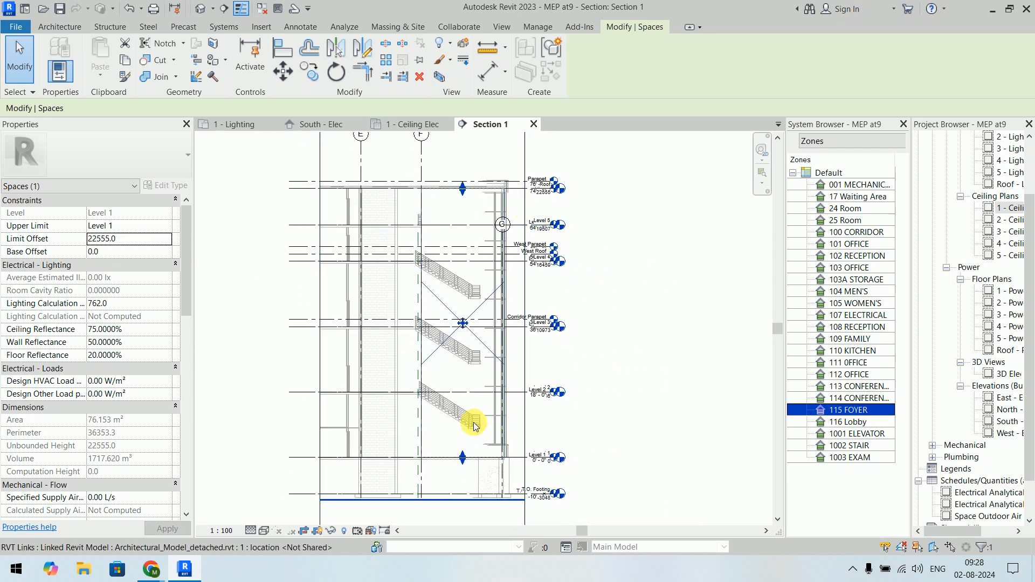
{"action": "left_click", "coordinate": [651, 266]}
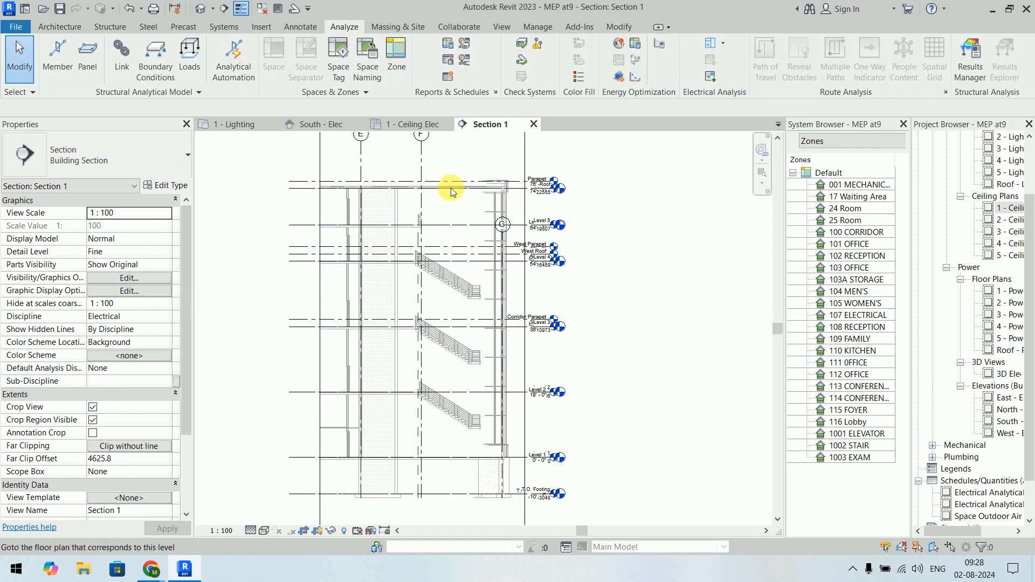
{"action": "left_click", "coordinate": [238, 125]}
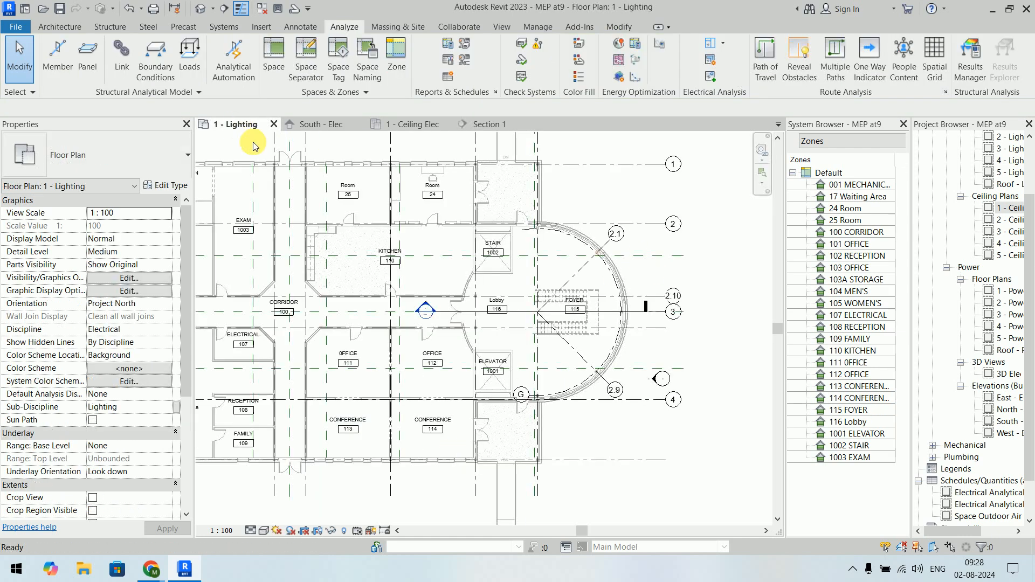
{"action": "left_click", "coordinate": [585, 353]}
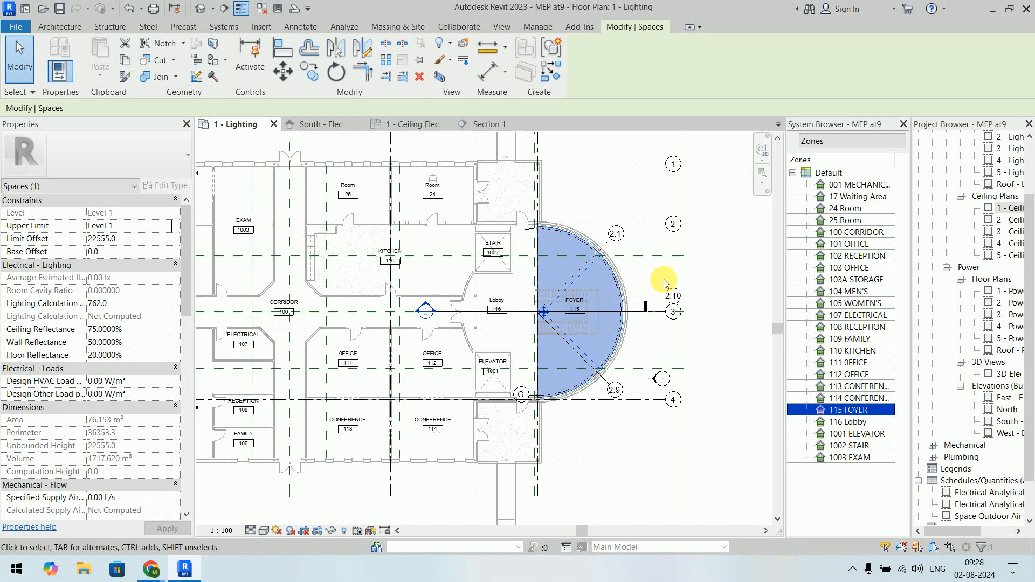
- Select the Lobby space, check its height against the floor levels in Section 1, and view the building's curved glass end in 3D
{"action": "left_click", "coordinate": [706, 282]}
{"action": "left_click", "coordinate": [511, 292]}
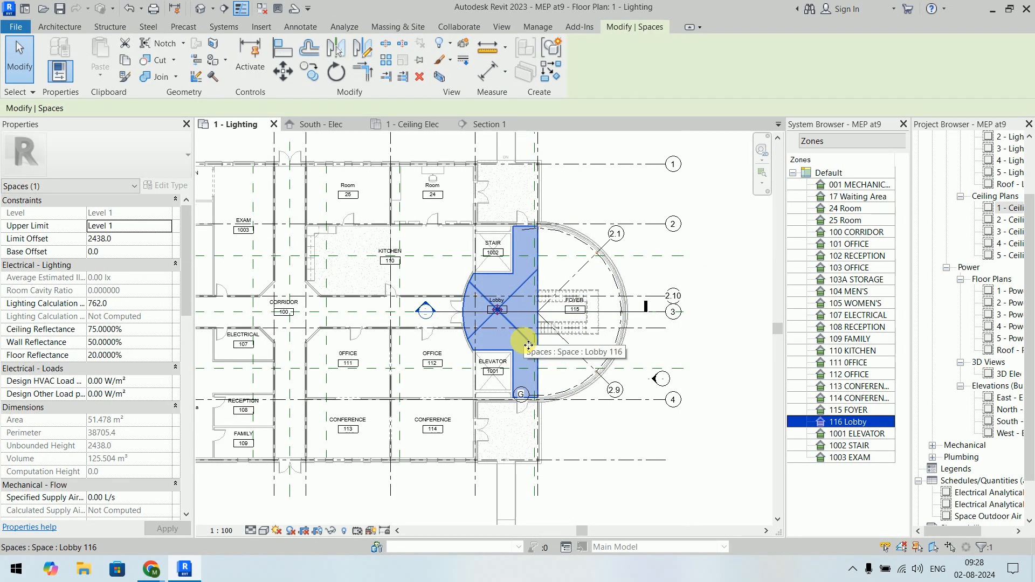
{"action": "left_click", "coordinate": [341, 128]}
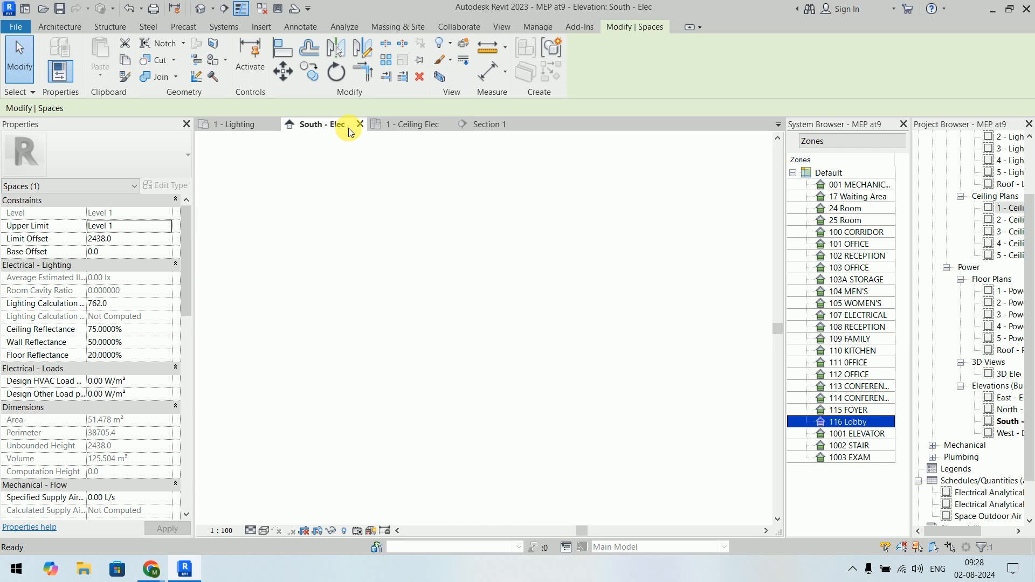
{"action": "left_click", "coordinate": [472, 127]}
{"action": "scroll", "coordinate": [382, 443], "scroll_direction": "up", "scroll_amount": 6}
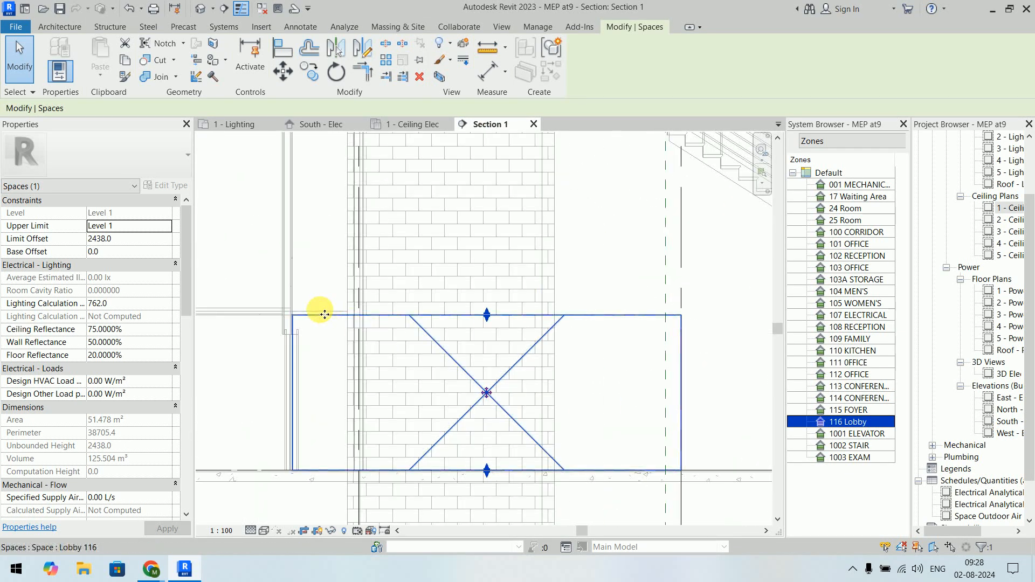
{"action": "scroll", "coordinate": [689, 312], "scroll_direction": "down", "scroll_amount": 8}
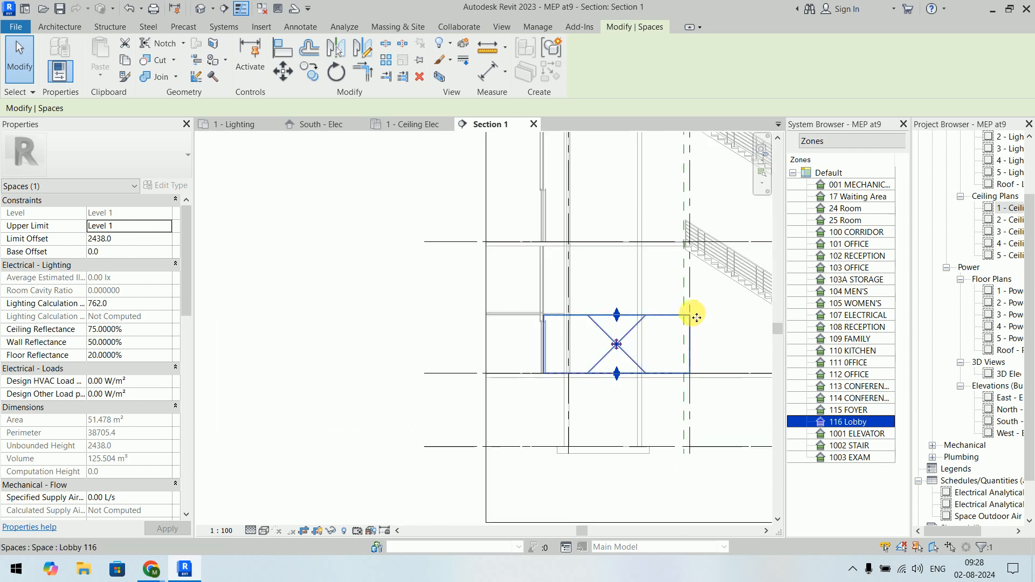
{"action": "key", "text": "Escape"}
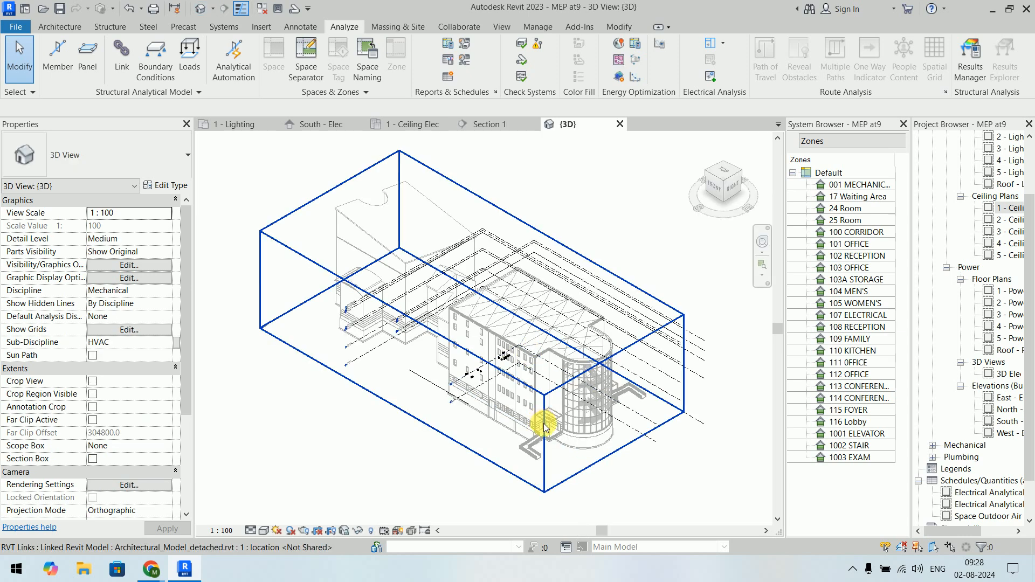
{"action": "scroll", "coordinate": [557, 434], "scroll_direction": "up", "scroll_amount": 6}
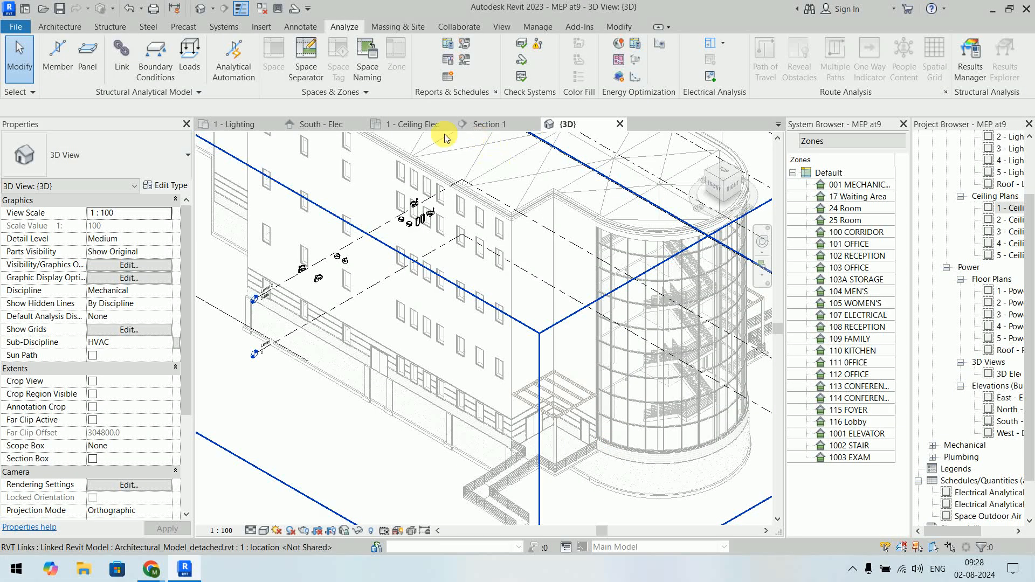
- Select all the spaces and tags across the building in the 1 - Lighting floor plan
{"action": "left_click", "coordinate": [237, 125]}
{"action": "scroll", "coordinate": [596, 335], "scroll_direction": "down", "scroll_amount": 5}
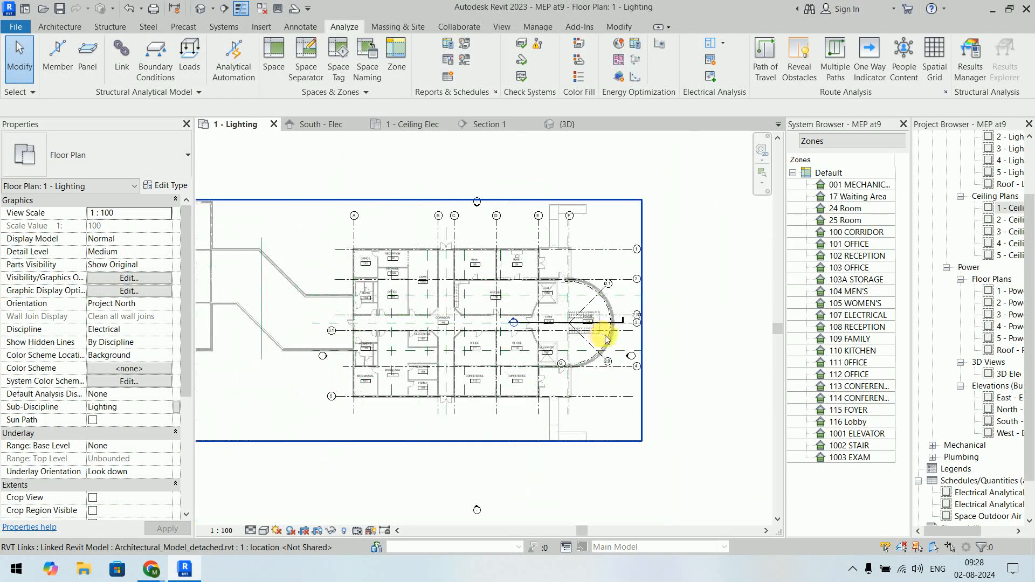
{"action": "left_click_drag", "start_coordinate": [390, 202], "coordinate": [692, 468]}
{"action": "scroll", "coordinate": [547, 351], "scroll_direction": "up", "scroll_amount": 5}
{"action": "middle_click_drag", "start_coordinate": [564, 422], "coordinate": [568, 394]}
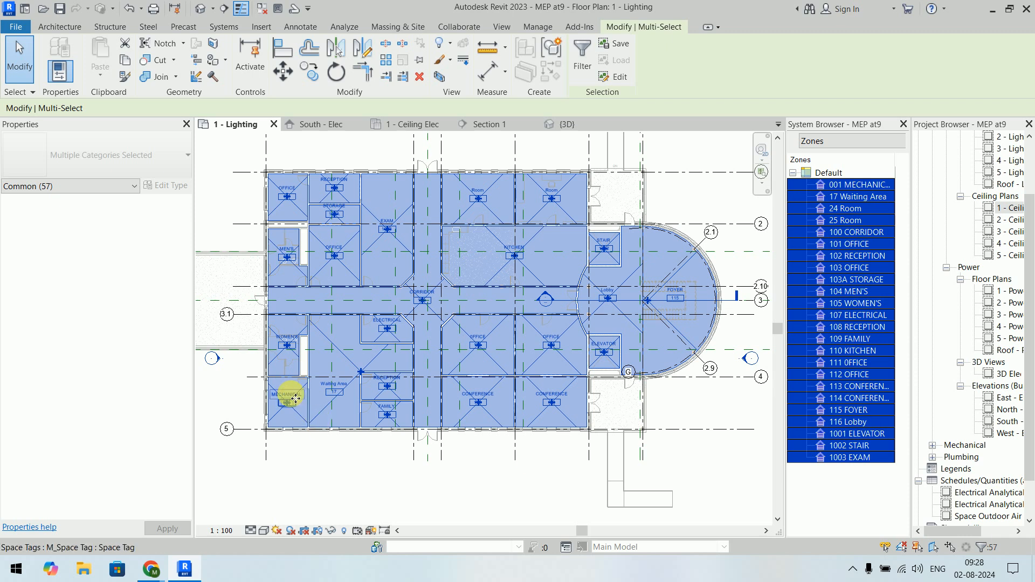
- Examine the highlighted spaces for uncovered areas around the men's room, corridor and stair, and clear the selection
{"action": "scroll", "coordinate": [283, 359], "scroll_direction": "up", "scroll_amount": 4}
{"action": "middle_click_drag", "start_coordinate": [324, 331], "coordinate": [332, 480]}
{"action": "scroll", "coordinate": [512, 358], "scroll_direction": "down", "scroll_amount": 4}
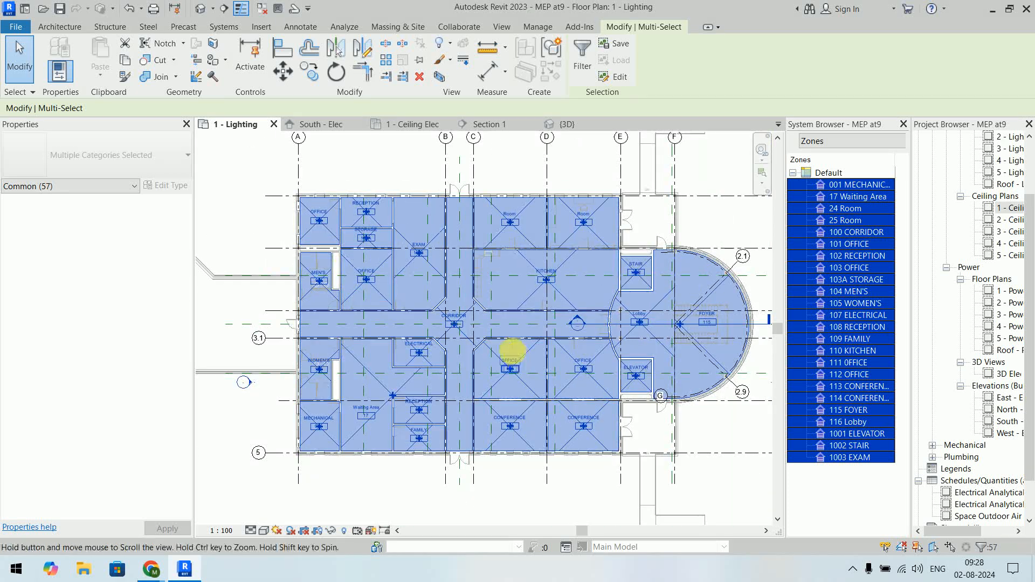
{"action": "scroll", "coordinate": [407, 289], "scroll_direction": "up", "scroll_amount": 5}
{"action": "middle_click_drag", "start_coordinate": [532, 273], "coordinate": [590, 421]}
{"action": "scroll", "coordinate": [567, 159], "scroll_direction": "up", "scroll_amount": 2}
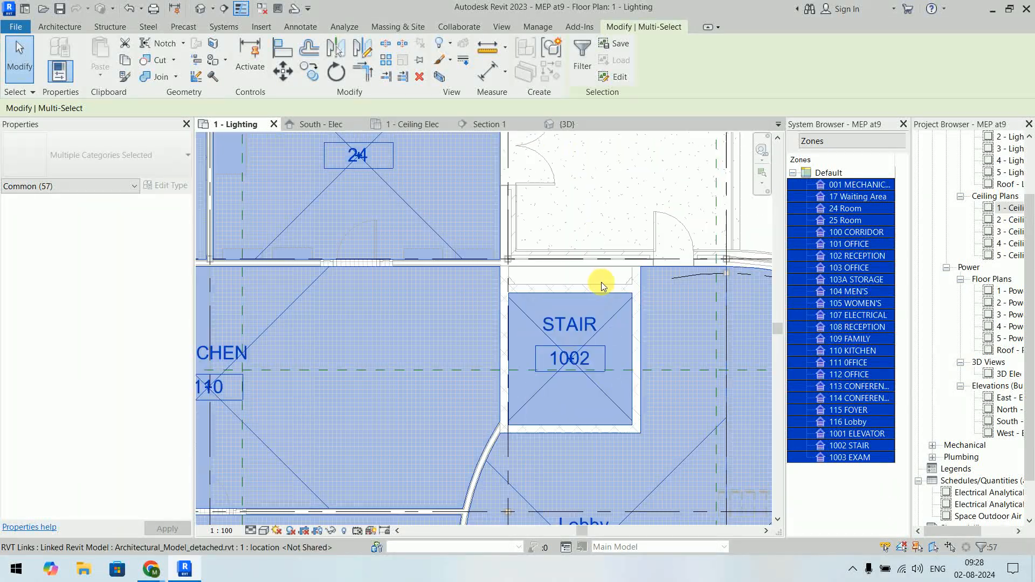
{"action": "scroll", "coordinate": [625, 215], "scroll_direction": "down", "scroll_amount": 4}
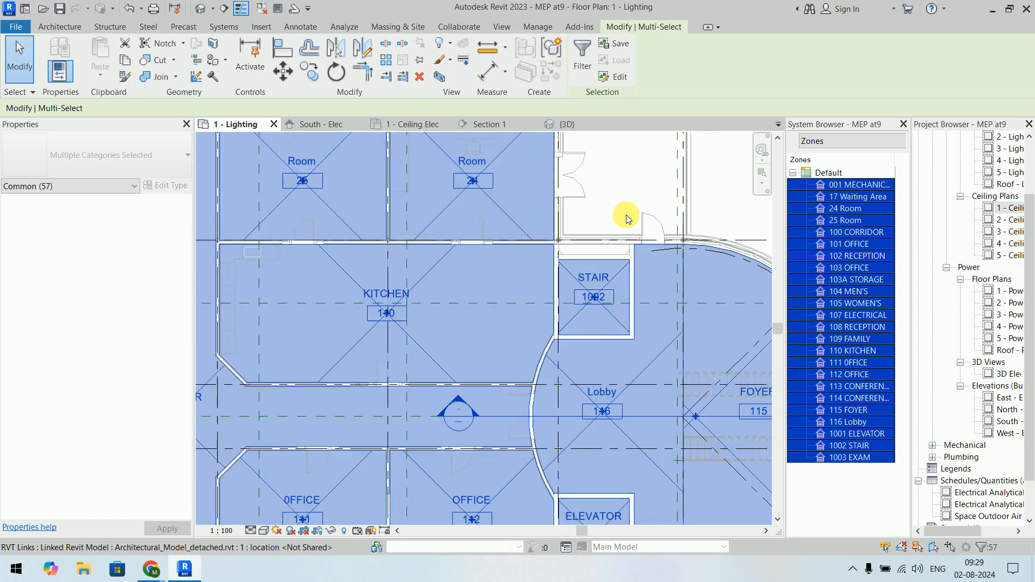
{"action": "scroll", "coordinate": [626, 215], "scroll_direction": "down", "scroll_amount": 3}
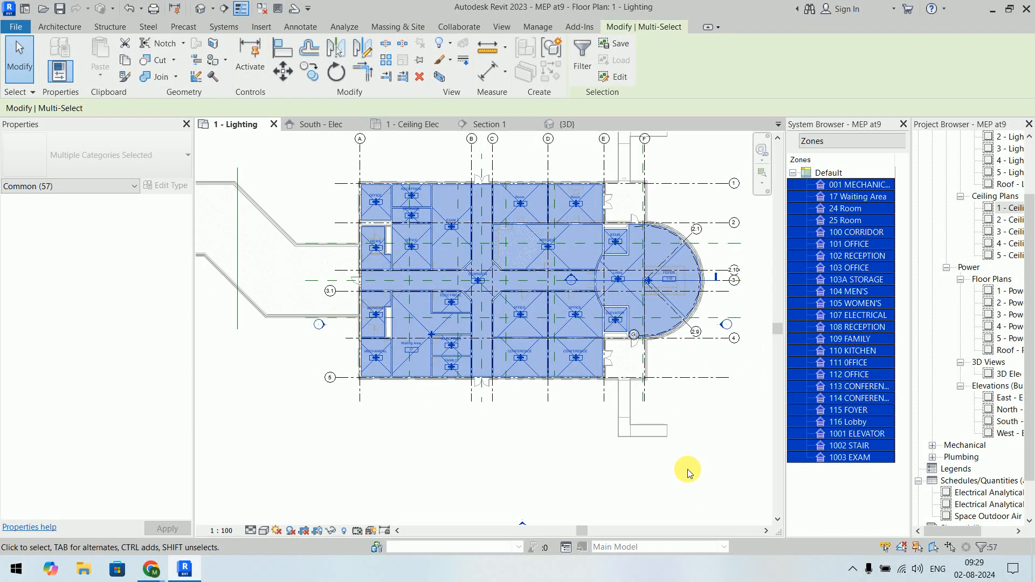
{"action": "left_click", "coordinate": [688, 471]}
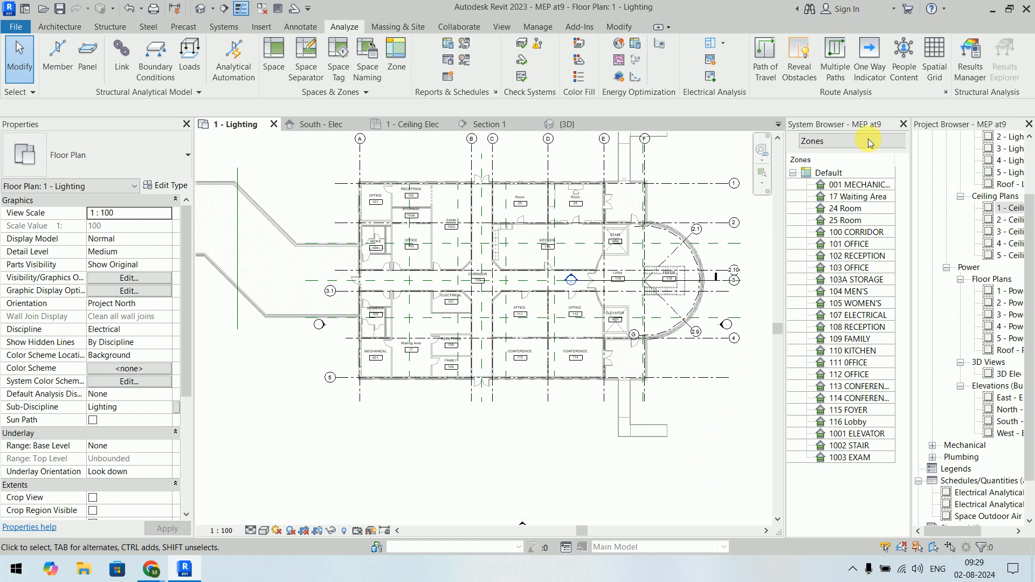
- Close the System Browser and widen the Project Browser so full view names can be read
{"action": "left_click", "coordinate": [906, 125]}
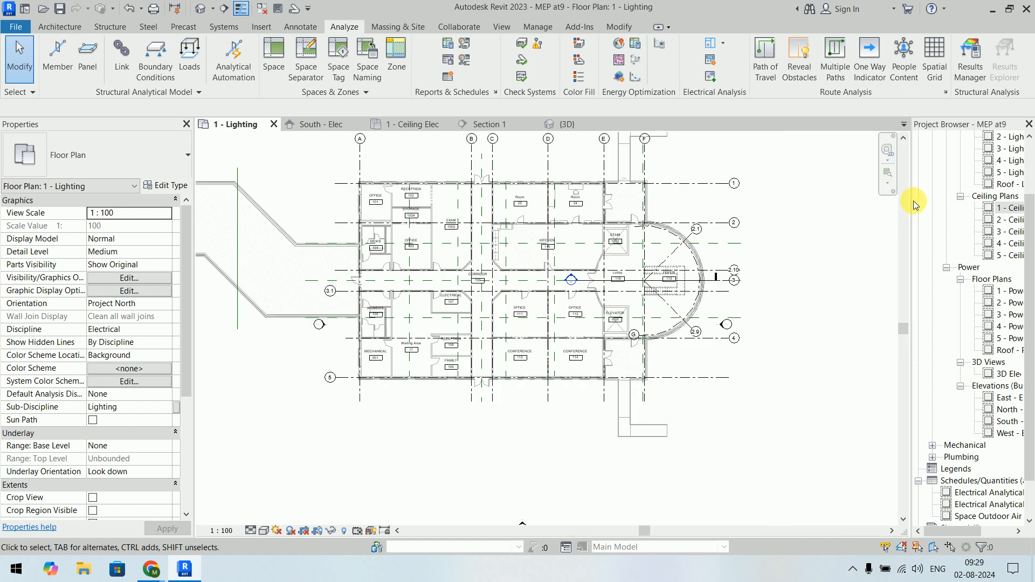
{"action": "left_click_drag", "start_coordinate": [911, 243], "coordinate": [841, 268]}
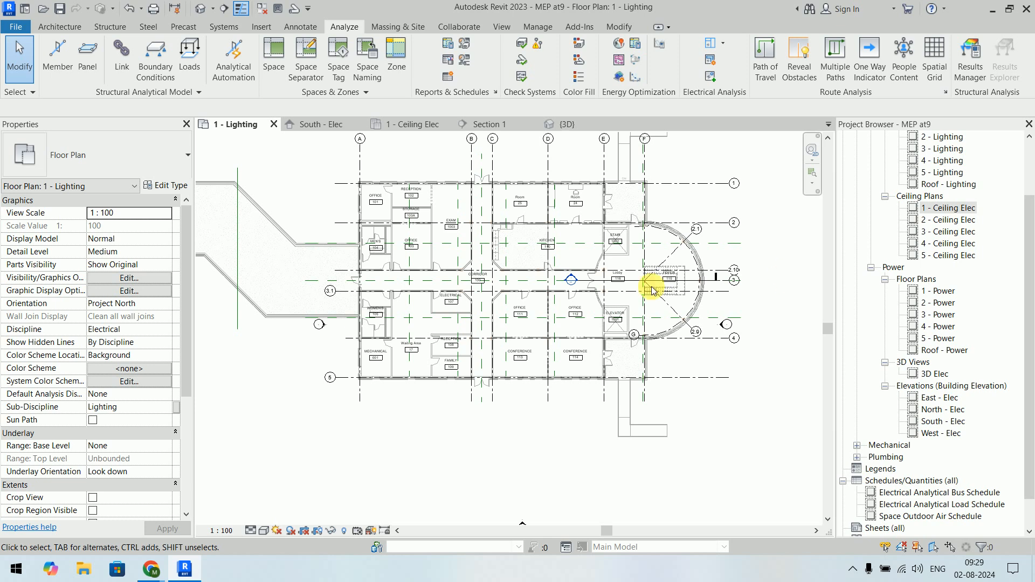
- Switch to the Google Meet call in Chrome, check the participants, and return to Revit
{"action": "mouse_move", "coordinate": [160, 572]}
{"action": "left_click", "coordinate": [128, 506]}
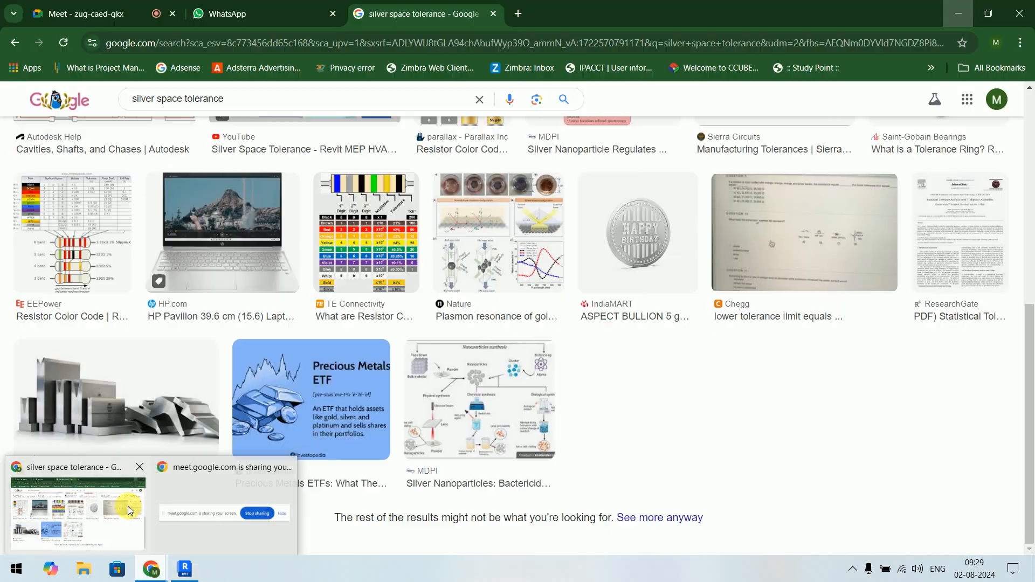
{"action": "left_click", "coordinate": [259, 13]}
{"action": "left_click", "coordinate": [108, 13]}
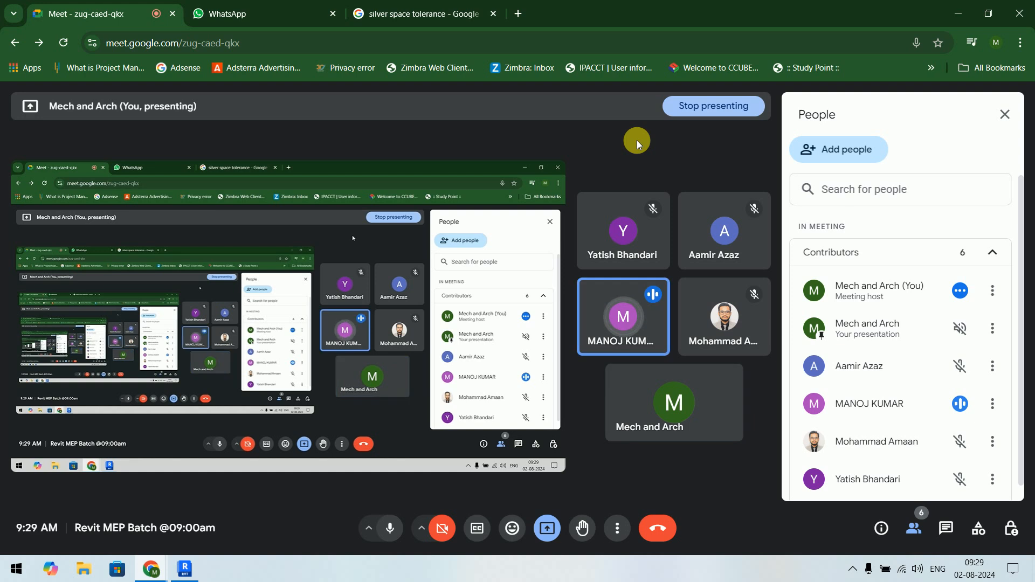
{"action": "left_click", "coordinate": [958, 13]}
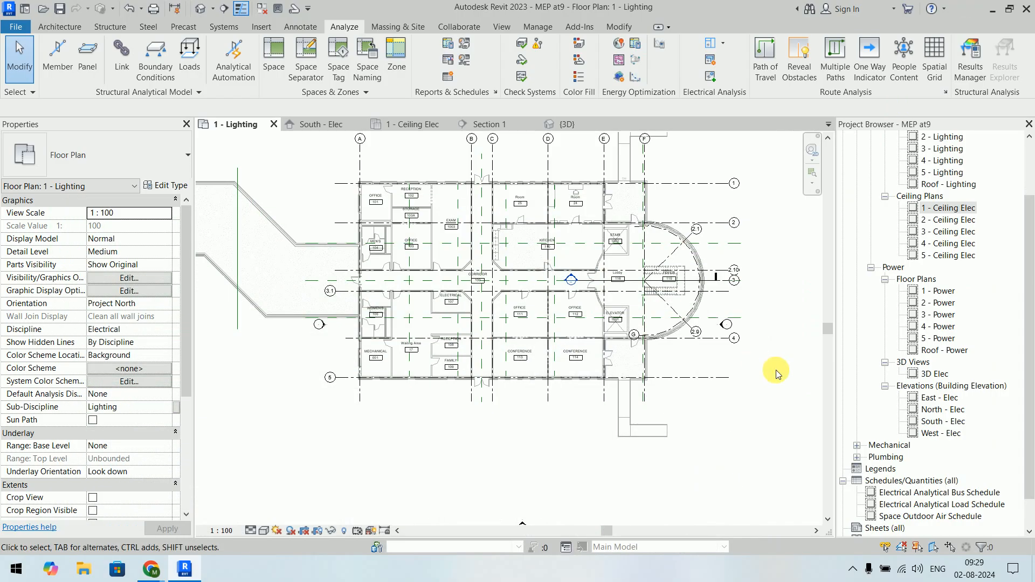
- Select the OFFICE 101 space and examine its constraint, lighting and dimension properties
{"action": "middle_click_drag", "start_coordinate": [692, 312], "coordinate": [699, 387]}
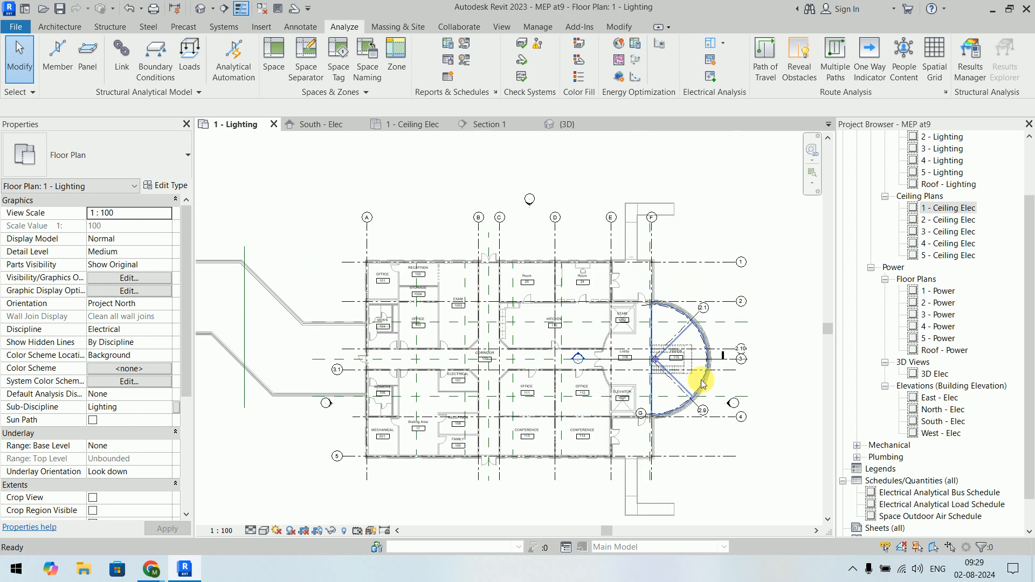
{"action": "scroll", "coordinate": [706, 399], "scroll_direction": "up", "scroll_amount": 2}
{"action": "middle_click_drag", "start_coordinate": [716, 438], "coordinate": [720, 416]}
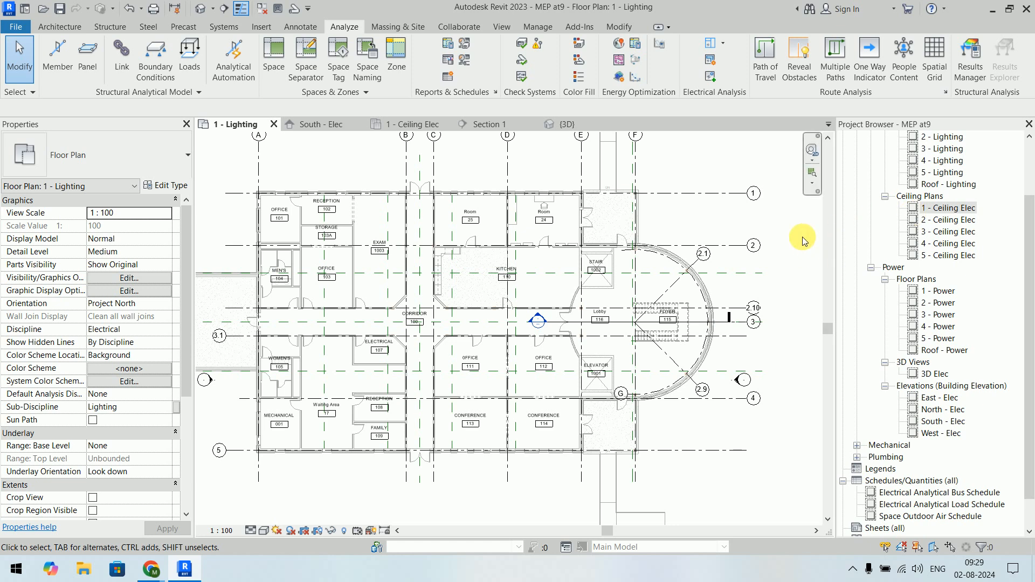
{"action": "scroll", "coordinate": [232, 194], "scroll_direction": "up", "scroll_amount": 10}
{"action": "scroll", "coordinate": [242, 202], "scroll_direction": "up", "scroll_amount": 2}
{"action": "scroll", "coordinate": [346, 259], "scroll_direction": "up", "scroll_amount": 1}
{"action": "middle_click_drag", "start_coordinate": [346, 259], "coordinate": [270, 231]}
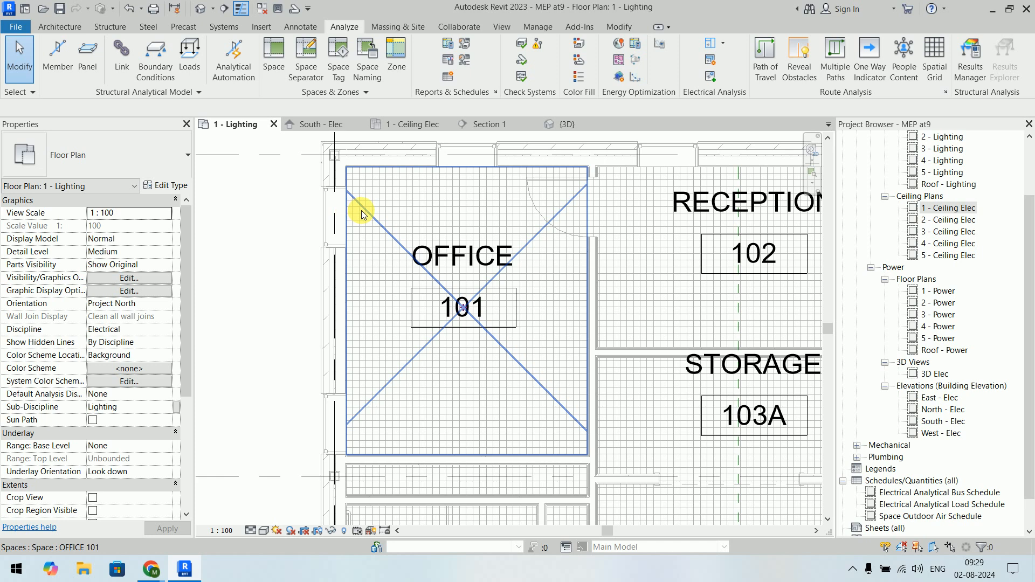
{"action": "left_click", "coordinate": [366, 211]}
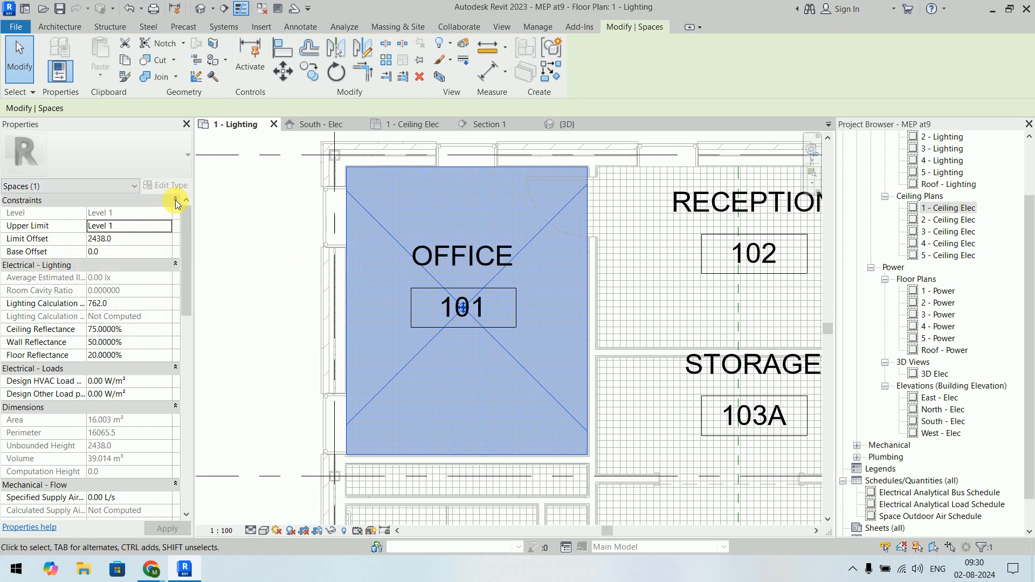
{"action": "scroll", "coordinate": [65, 277], "scroll_direction": "down", "scroll_amount": 2}
{"action": "scroll", "coordinate": [66, 277], "scroll_direction": "up", "scroll_amount": 1}
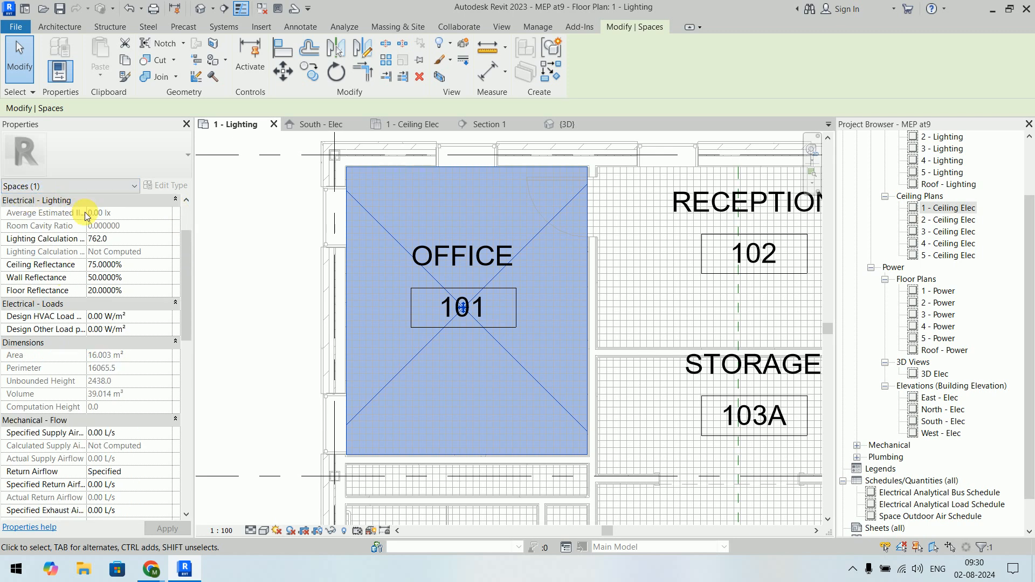
- Widen the property name column, review OFFICE 101's airflow and identity data, and deselect the space
{"action": "left_click_drag", "start_coordinate": [87, 226], "coordinate": [112, 226]}
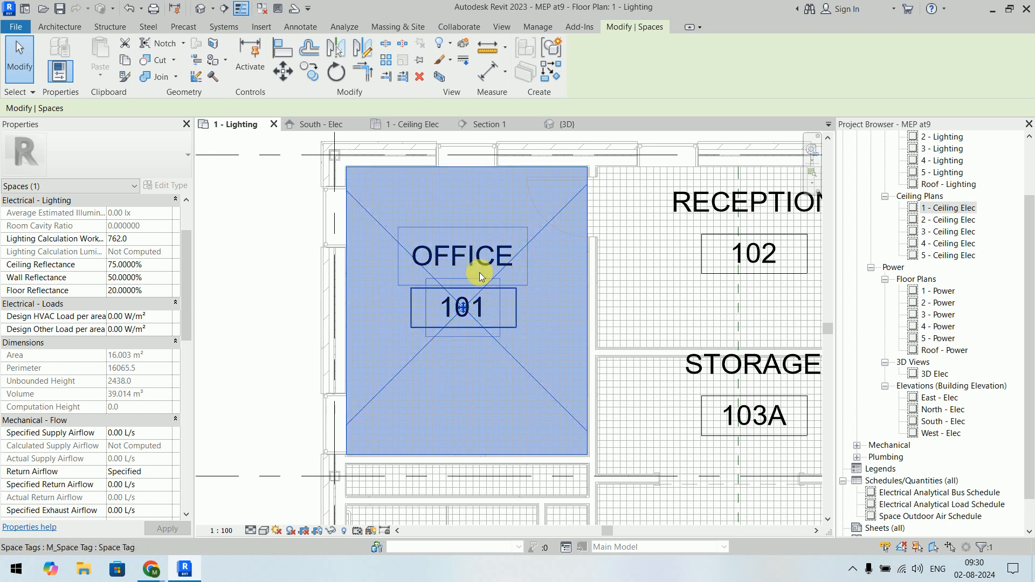
{"action": "scroll", "coordinate": [91, 318], "scroll_direction": "down", "scroll_amount": 3}
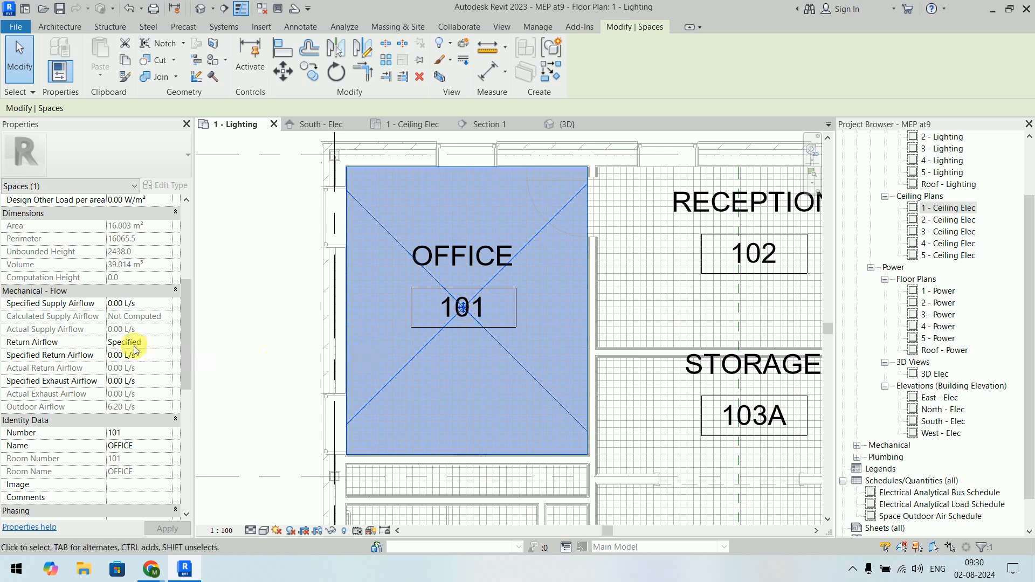
{"action": "scroll", "coordinate": [102, 348], "scroll_direction": "up", "scroll_amount": 5}
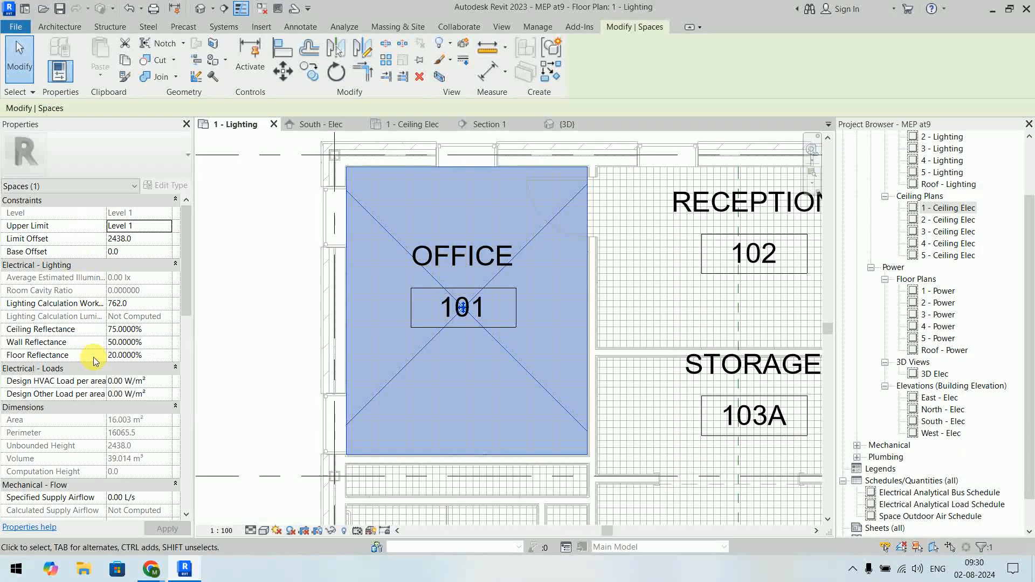
{"action": "left_click", "coordinate": [290, 264]}
- Examine the narrow cavity between OFFICE 101 and the MEN'S room, selecting and deselecting the linked architectural model there
{"action": "middle_click_drag", "start_coordinate": [477, 488], "coordinate": [549, 355]}
{"action": "scroll", "coordinate": [470, 347], "scroll_direction": "up", "scroll_amount": 3}
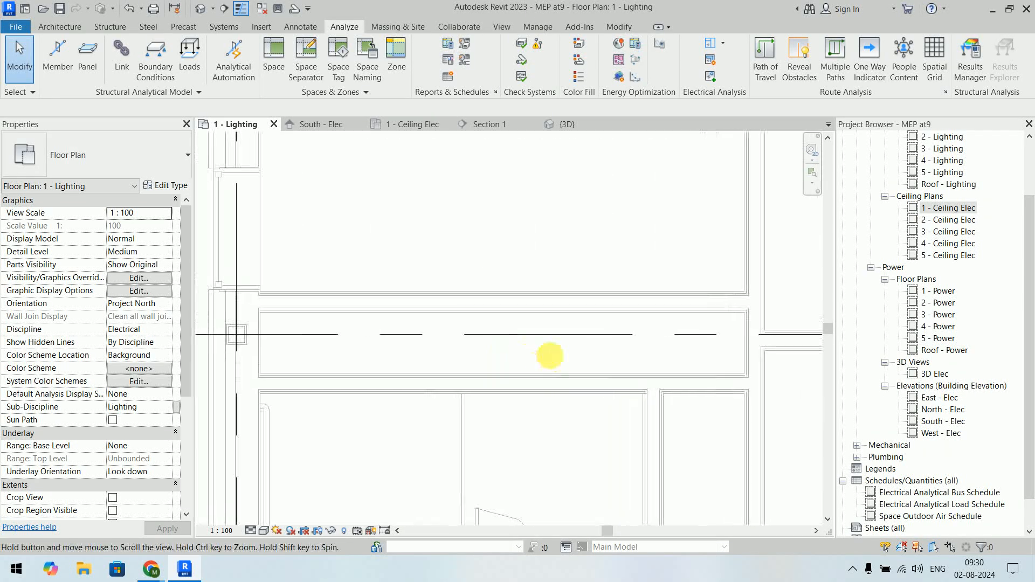
{"action": "left_click", "coordinate": [448, 352]}
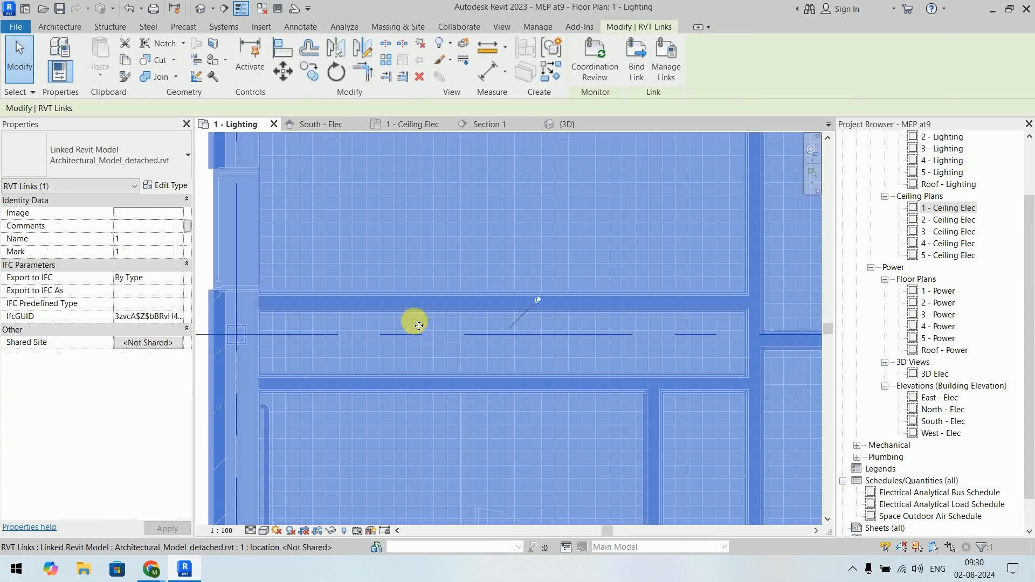
{"action": "scroll", "coordinate": [460, 345], "scroll_direction": "down", "scroll_amount": 2}
{"action": "middle_click_drag", "start_coordinate": [503, 342], "coordinate": [594, 340]}
{"action": "left_click", "coordinate": [275, 291]}
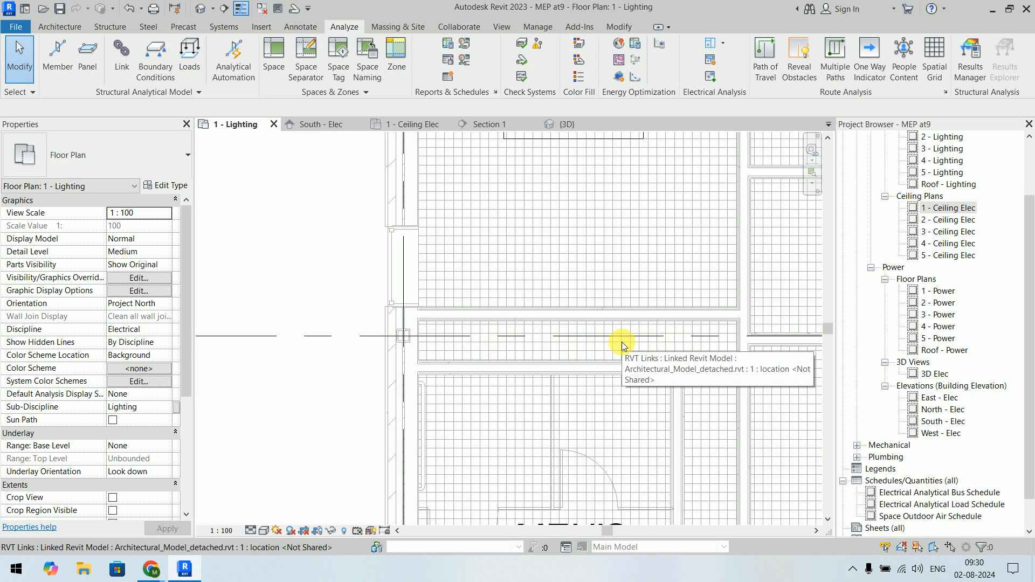
{"action": "scroll", "coordinate": [623, 342], "scroll_direction": "up", "scroll_amount": 3}
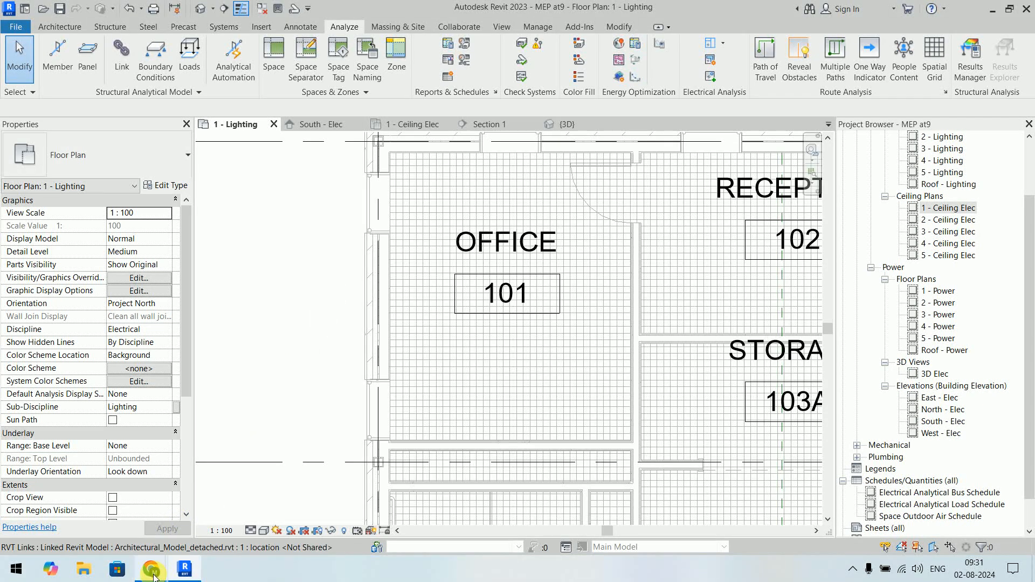
- Check the Google Meet call in Chrome once more and return to the lighting plan in Revit
{"action": "mouse_move", "coordinate": [153, 576]}
{"action": "left_click", "coordinate": [85, 502]}
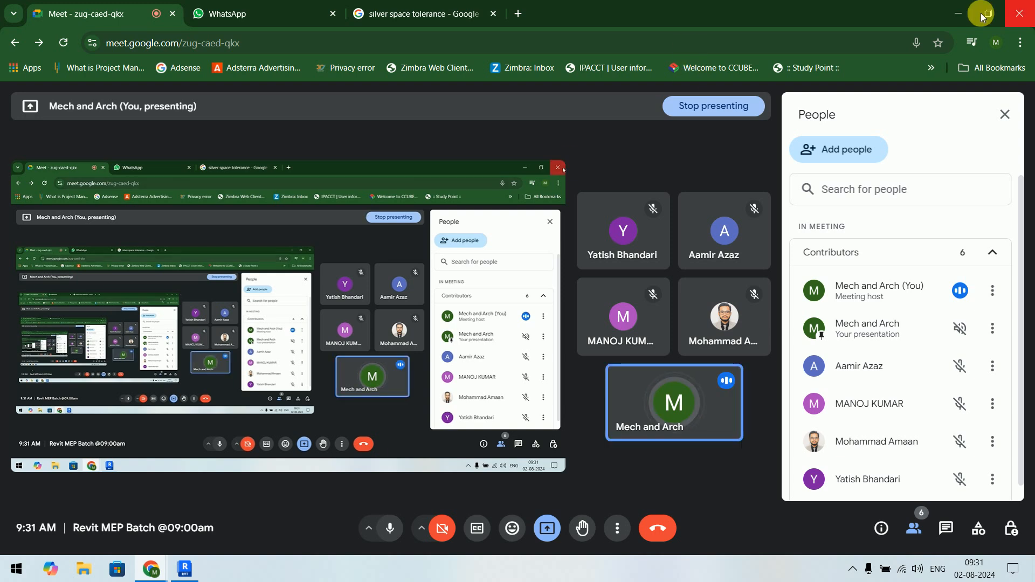
{"action": "left_click", "coordinate": [958, 14]}
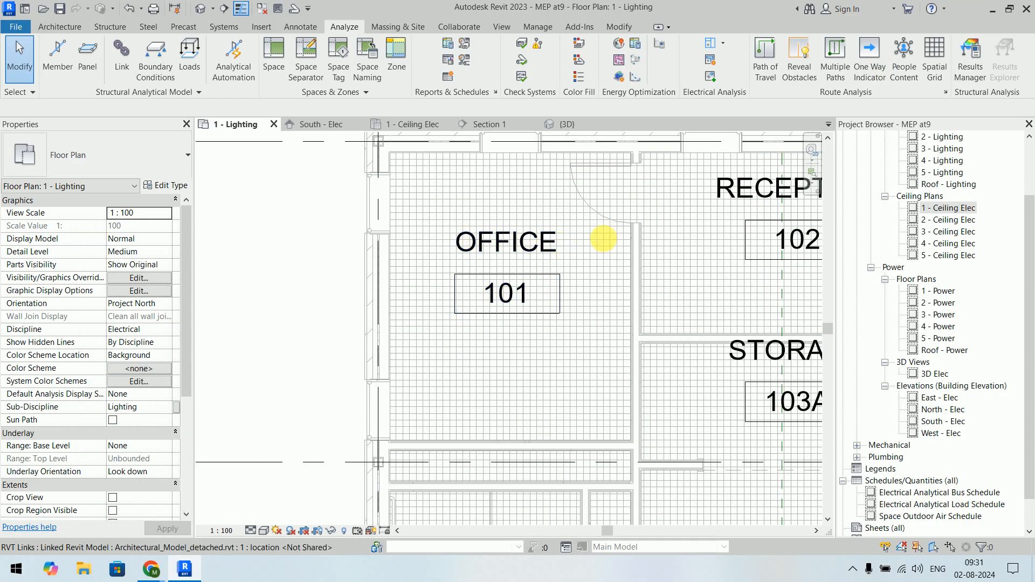
- Review the OFFICE 101 space's properties again, deselect it, and bring the lighting floor plans into view in the Project Browser
{"action": "middle_click_drag", "start_coordinate": [605, 232], "coordinate": [595, 259]}
{"action": "left_click", "coordinate": [581, 238]}
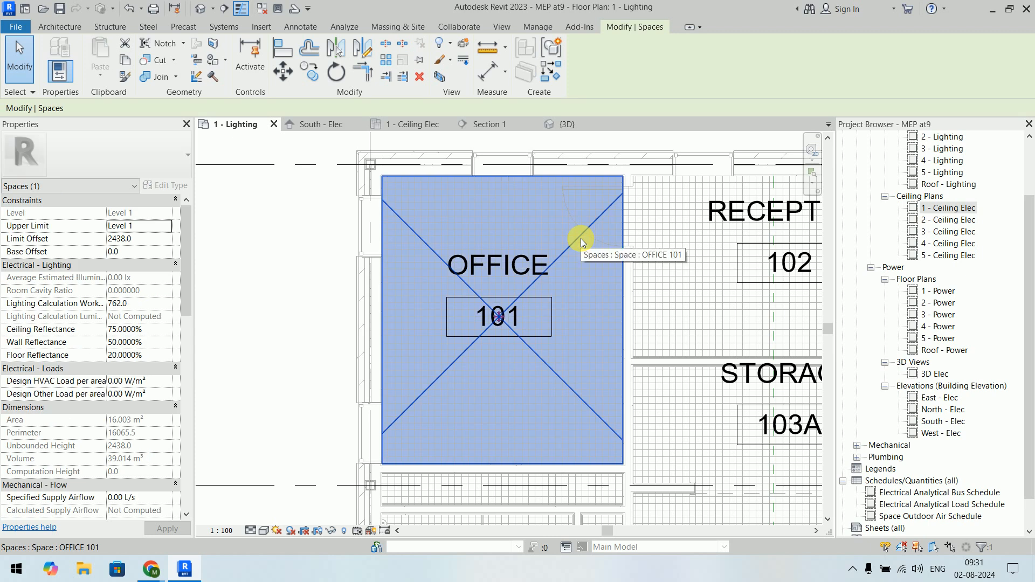
{"action": "left_click", "coordinate": [292, 245]}
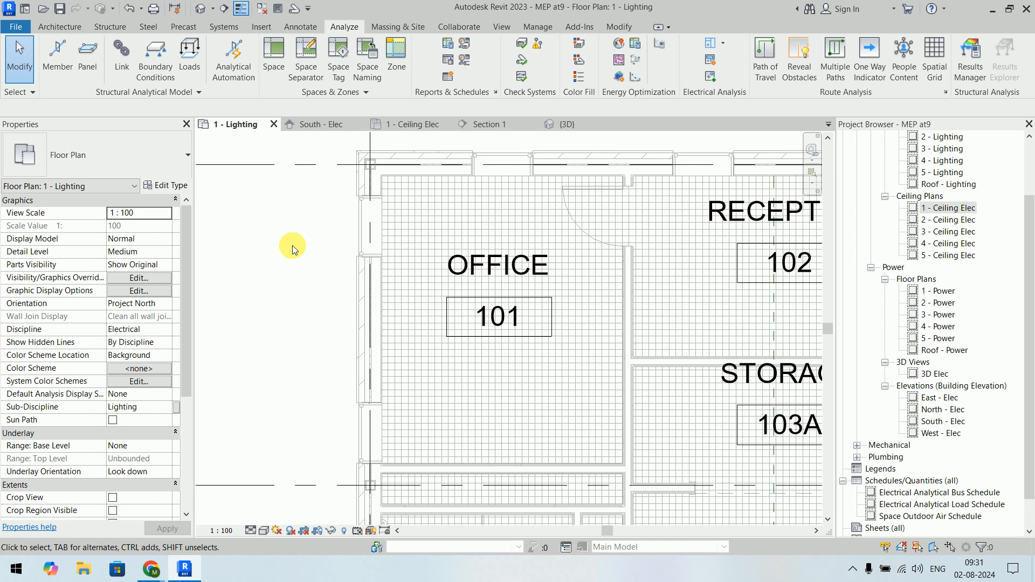
{"action": "scroll", "coordinate": [938, 254], "scroll_direction": "up", "scroll_amount": 3}
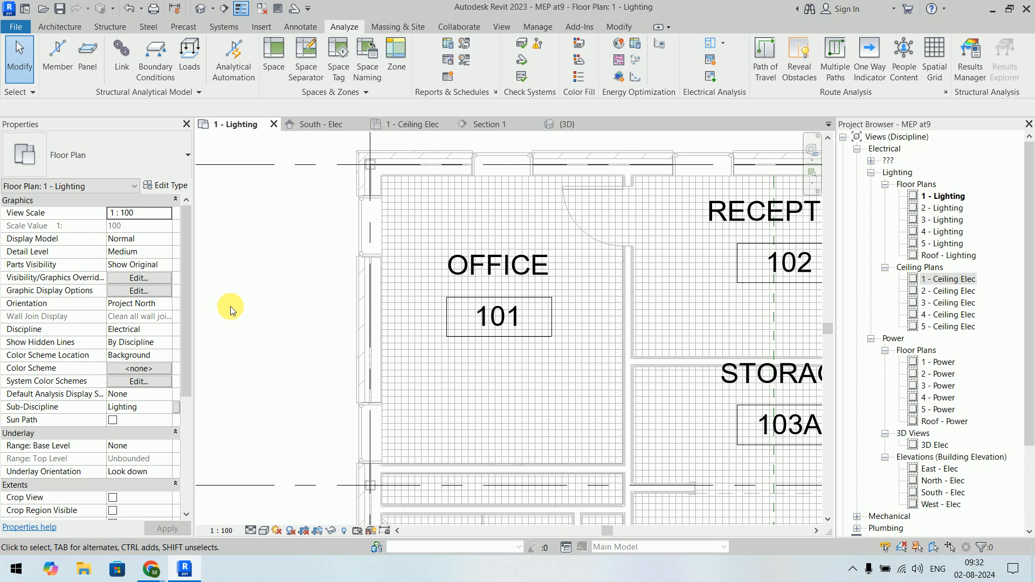
- Look over the spaces around OFFICE 101, STORAGE 103A, MEN'S 104 and OFFICE 103, and bring the whole lighting plan into view
{"action": "middle_click_drag", "start_coordinate": [231, 306], "coordinate": [183, 303]}
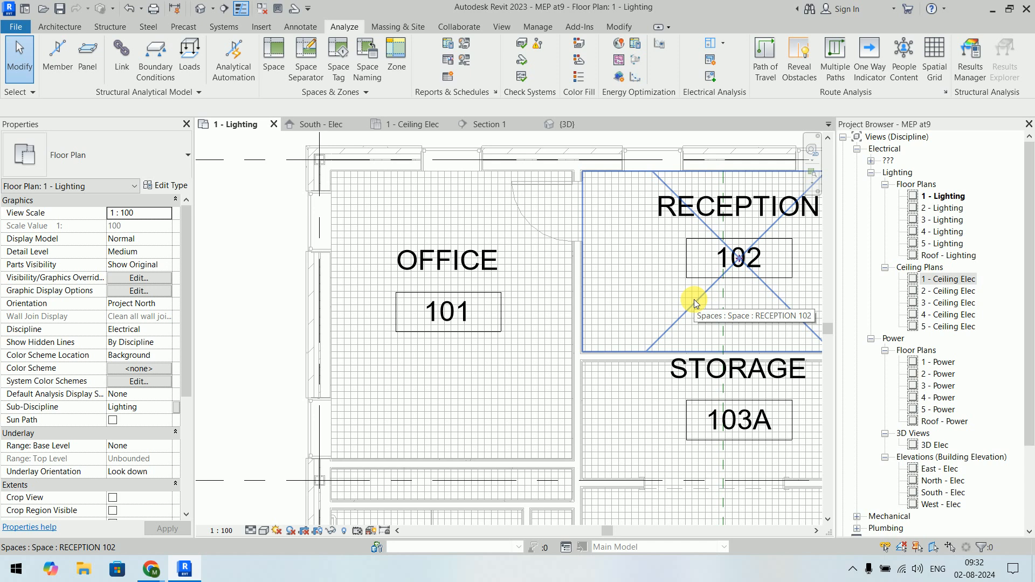
{"action": "middle_click_drag", "start_coordinate": [655, 291], "coordinate": [509, 136]}
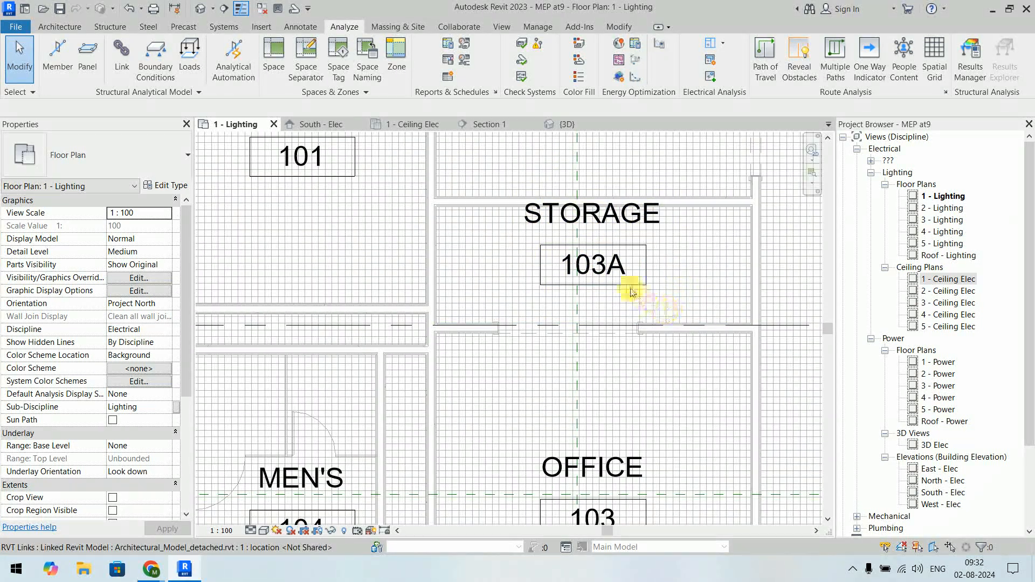
{"action": "scroll", "coordinate": [682, 257], "scroll_direction": "down", "scroll_amount": 2}
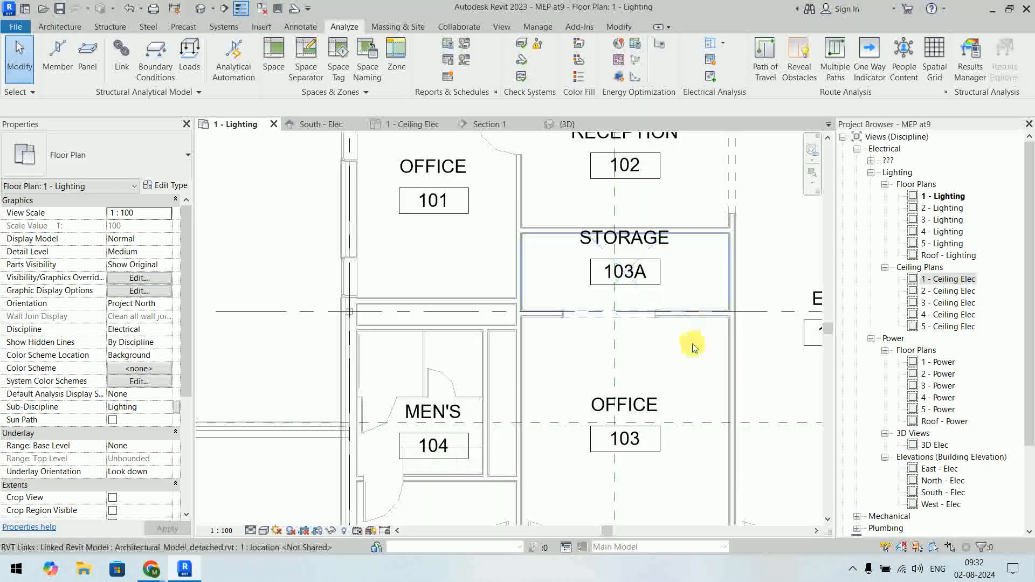
{"action": "middle_click_drag", "start_coordinate": [695, 341], "coordinate": [688, 273]}
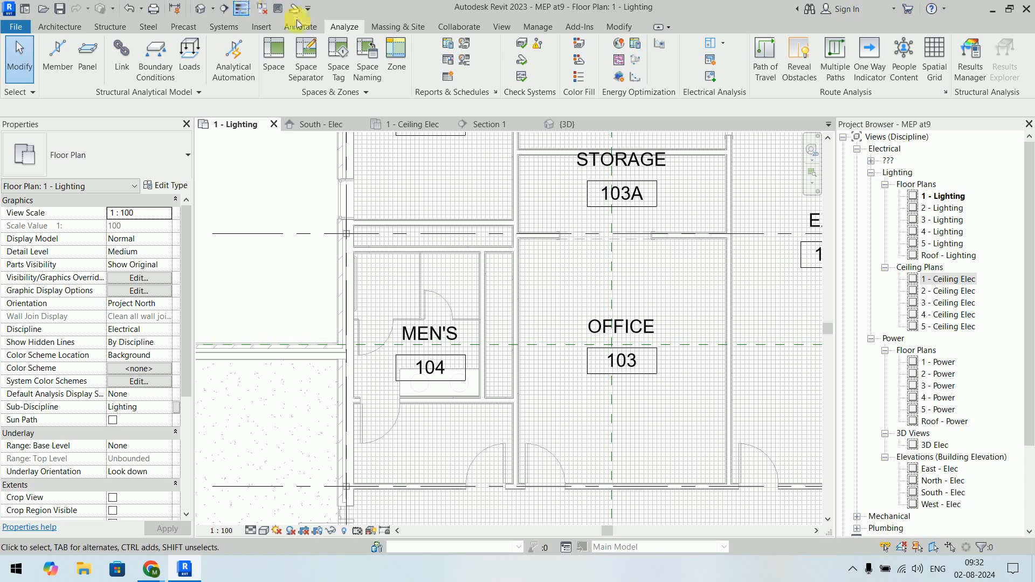
{"action": "scroll", "coordinate": [590, 229], "scroll_direction": "down", "scroll_amount": 3}
{"action": "scroll", "coordinate": [591, 234], "scroll_direction": "down", "scroll_amount": 5}
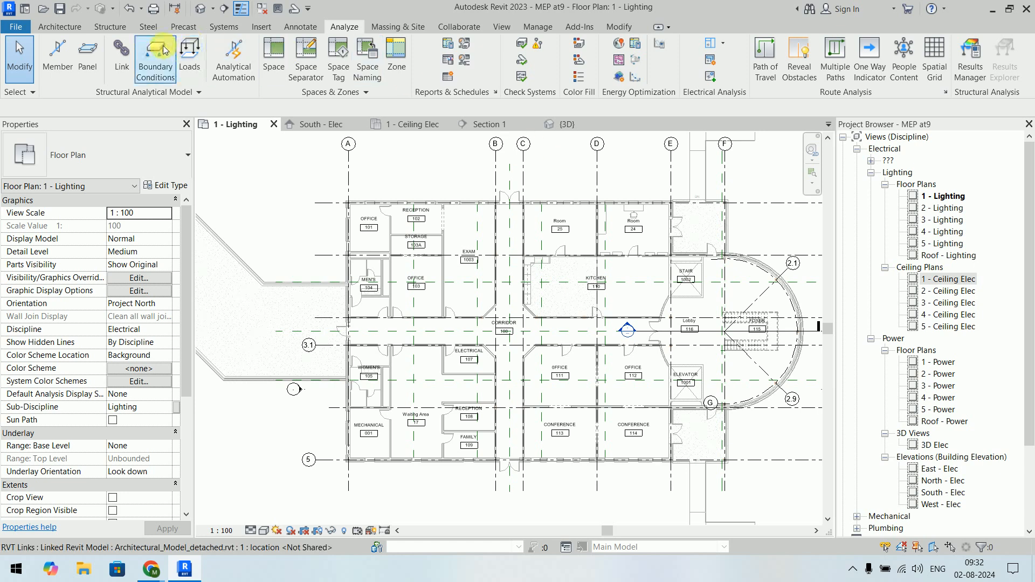
- Add a new project parameter in the project parameter settings and name it Required Lighting
{"action": "left_click", "coordinate": [537, 27]}
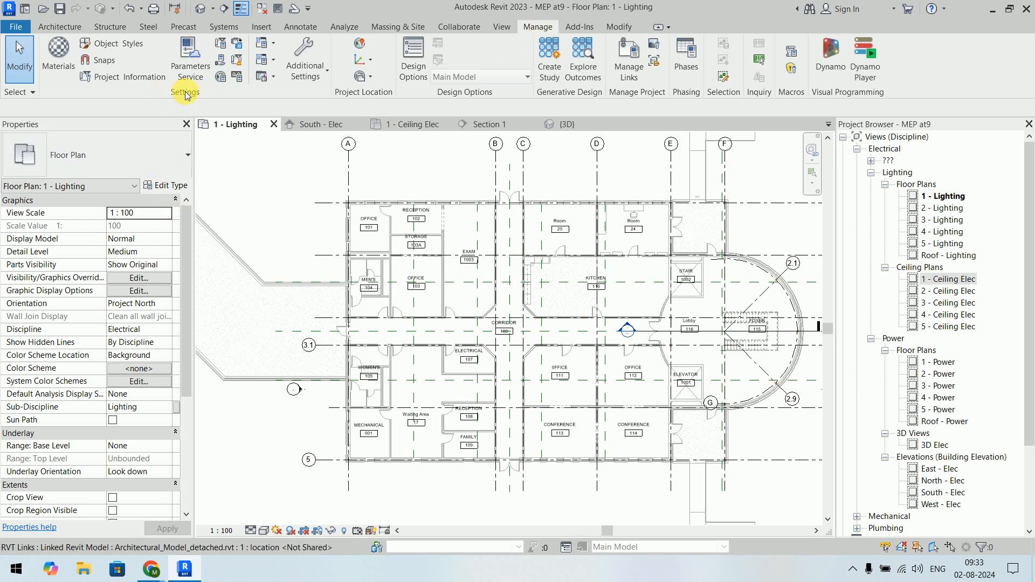
{"action": "left_click", "coordinate": [223, 46]}
{"action": "left_click", "coordinate": [222, 47]}
{"action": "left_click_drag", "start_coordinate": [331, 168], "coordinate": [375, 78]}
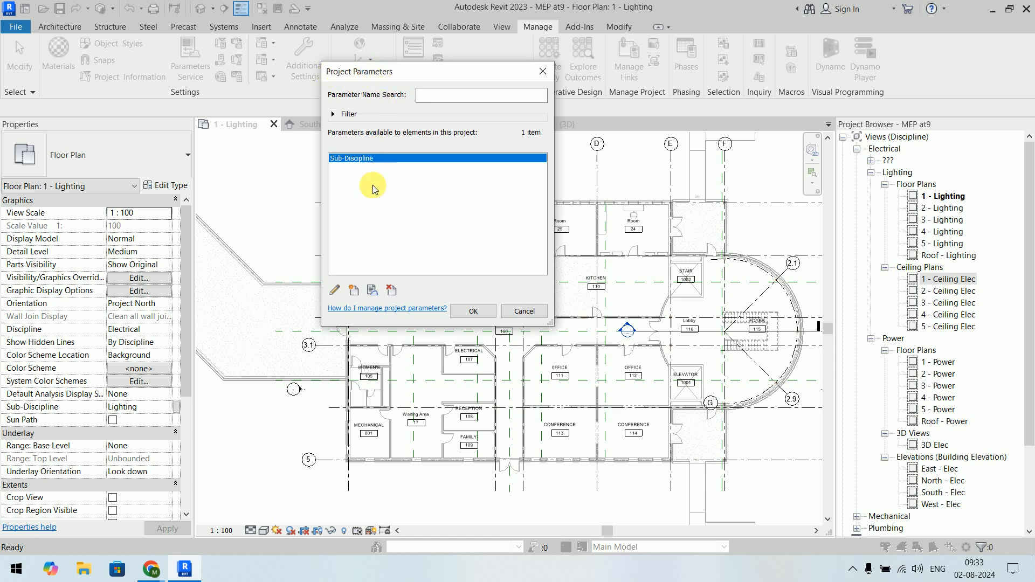
{"action": "left_click", "coordinate": [355, 292]}
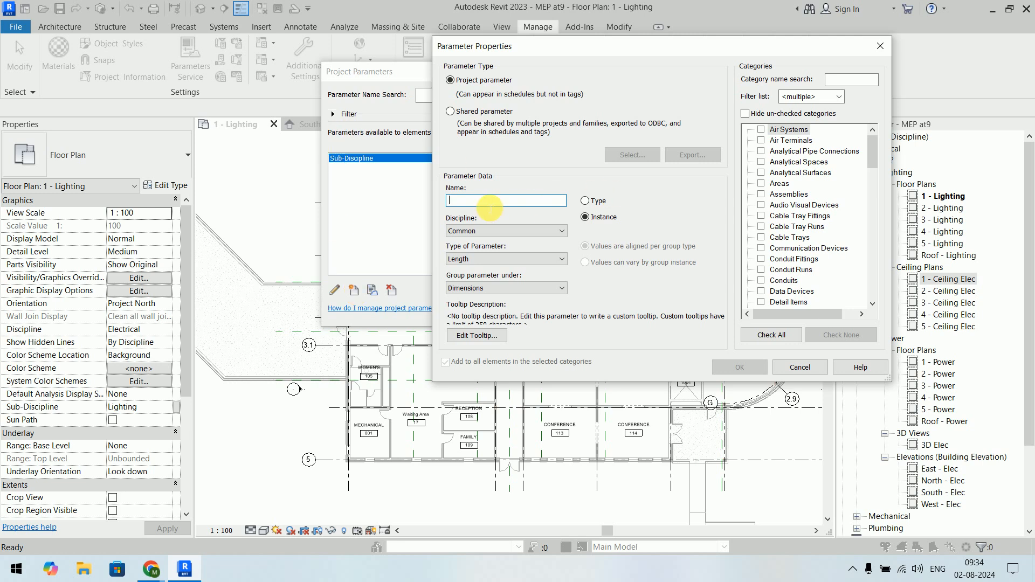
{"action": "type", "text": "Requ"}
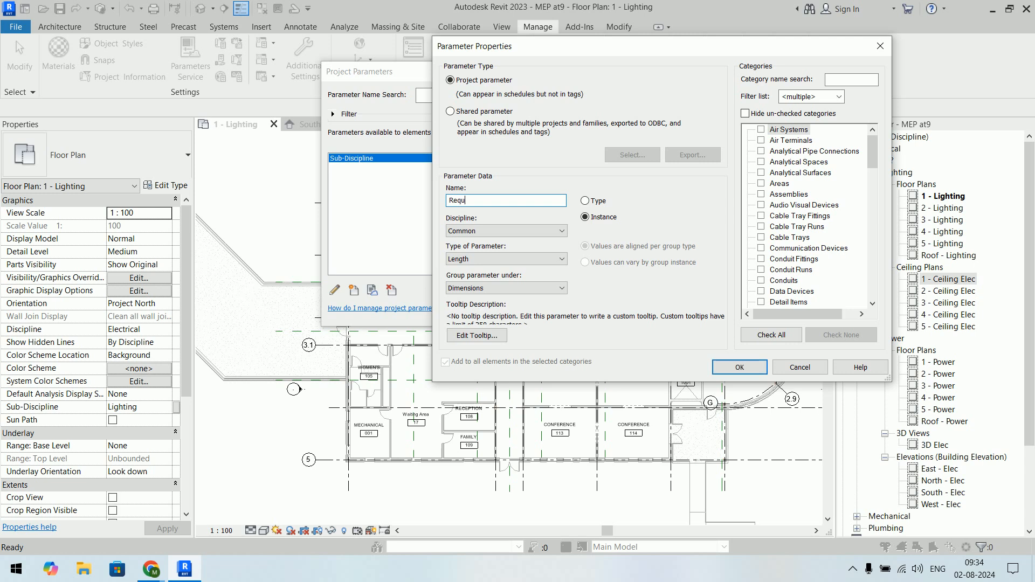
{"action": "type", "text": "ired Lightng"}
{"action": "type", "text": "i"}
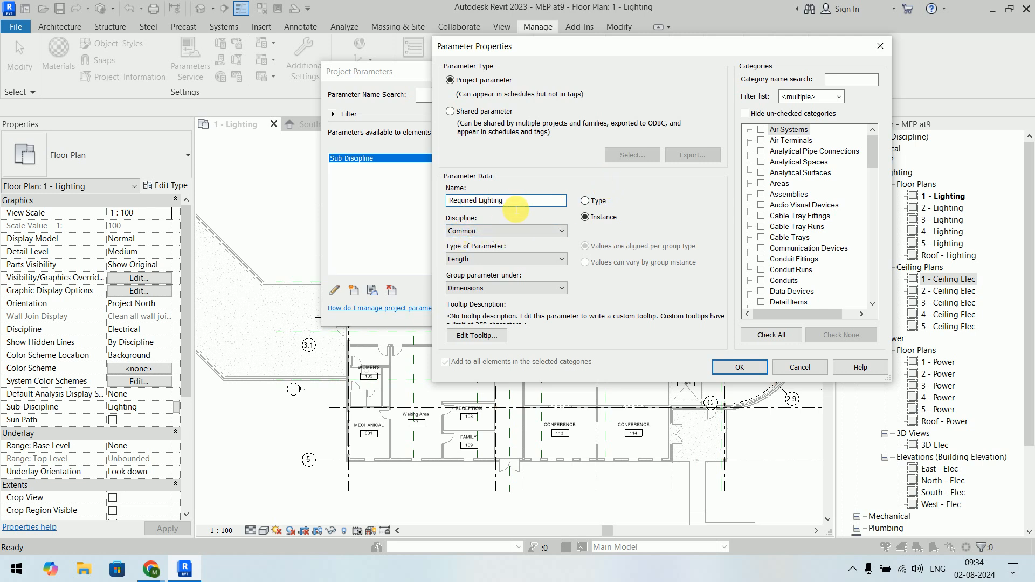
- Set the new parameter's discipline to Electrical and its type to Illuminance
{"action": "left_click", "coordinate": [495, 232]}
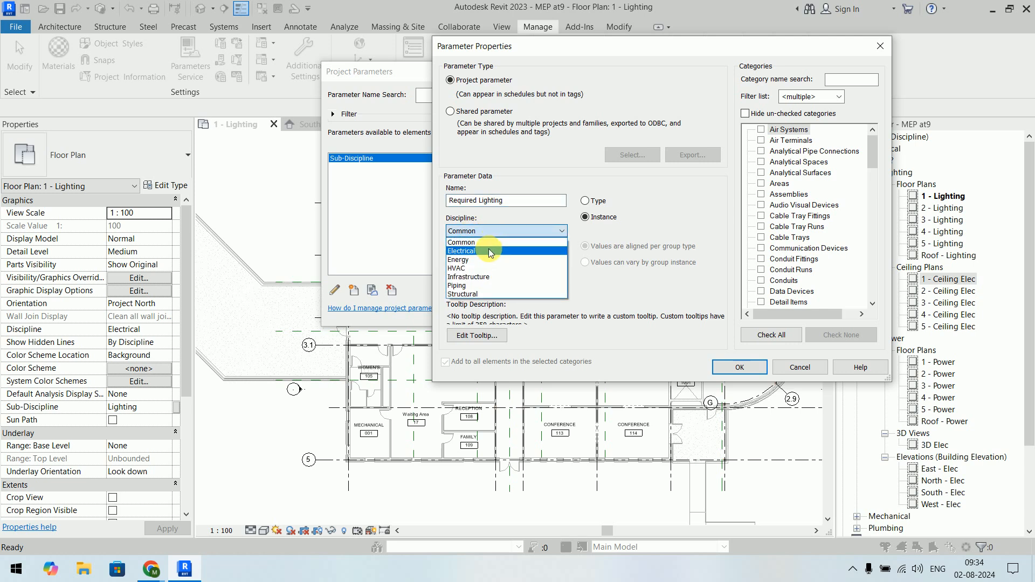
{"action": "left_click", "coordinate": [489, 250]}
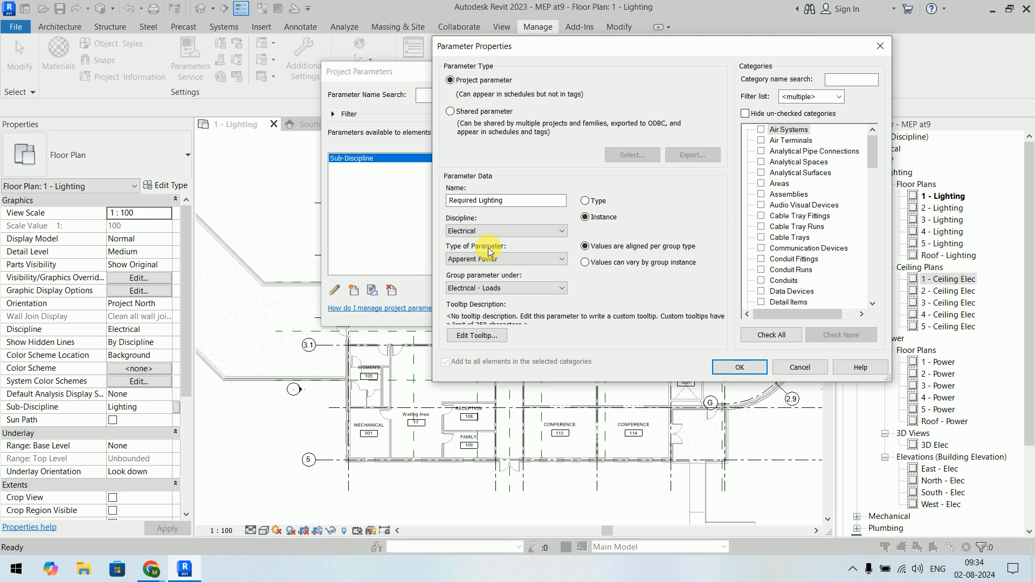
{"action": "left_click", "coordinate": [493, 259]}
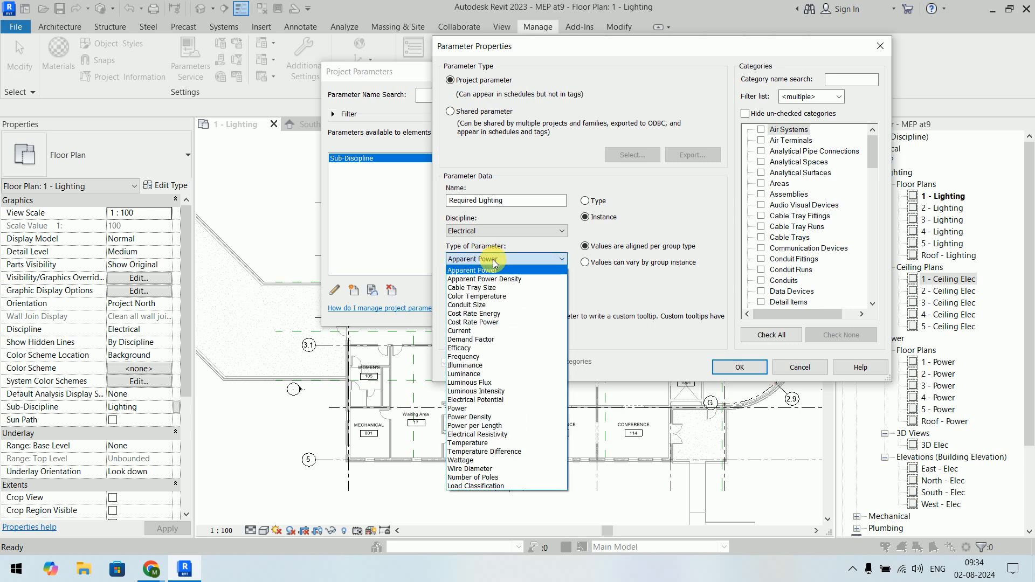
{"action": "left_click", "coordinate": [493, 367]}
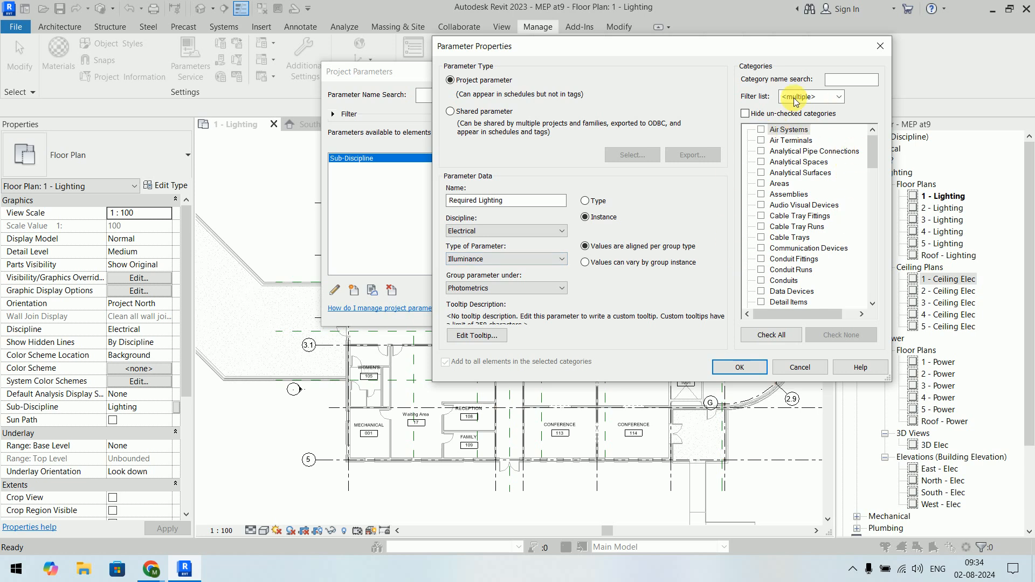
- Assign the Required Lighting parameter to the Spaces category, review its settings, and save it to the project
{"action": "left_click_drag", "start_coordinate": [874, 149], "coordinate": [870, 262]}
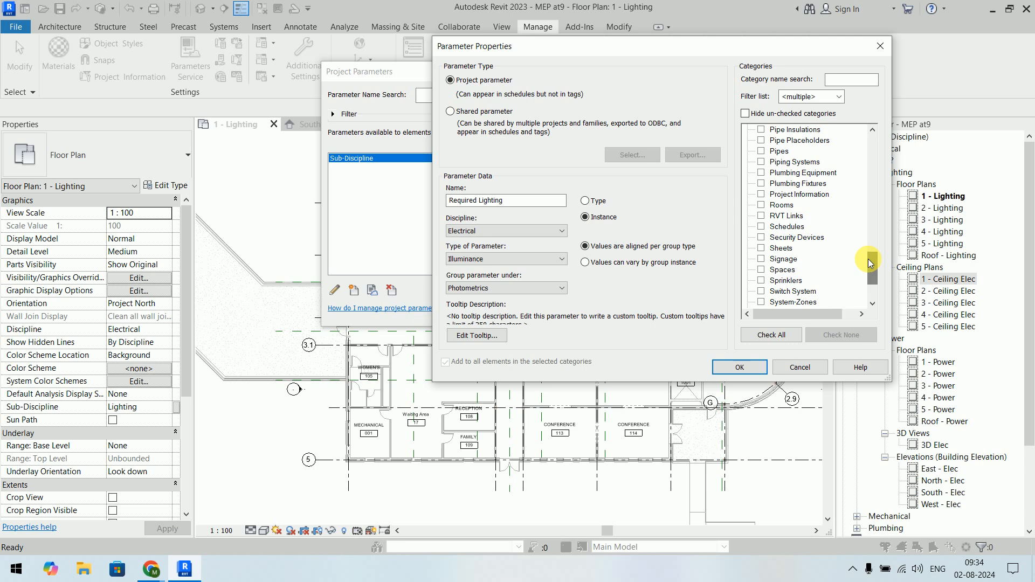
{"action": "left_click", "coordinate": [779, 270]}
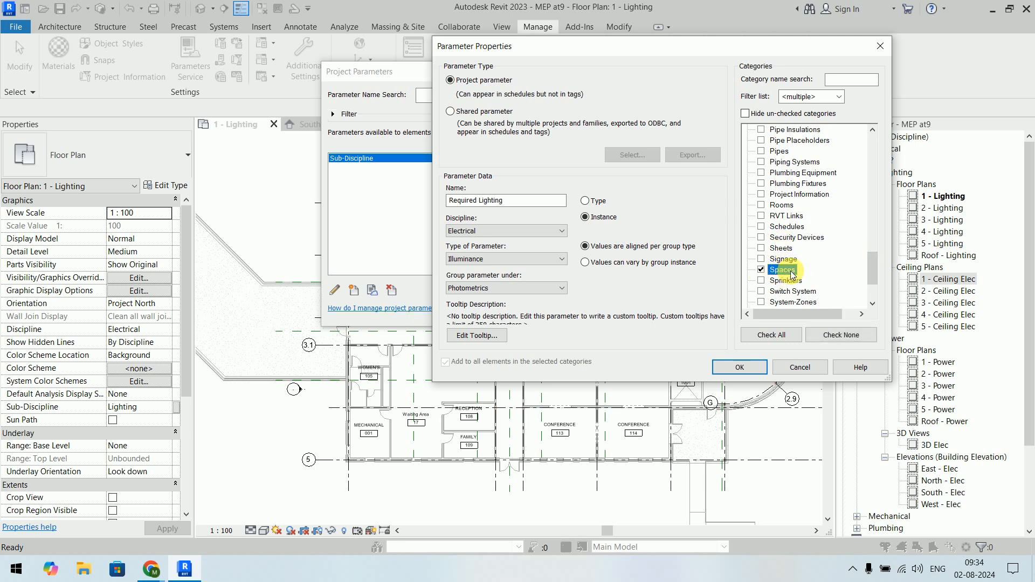
{"action": "left_click_drag", "start_coordinate": [606, 53], "coordinate": [592, 107]}
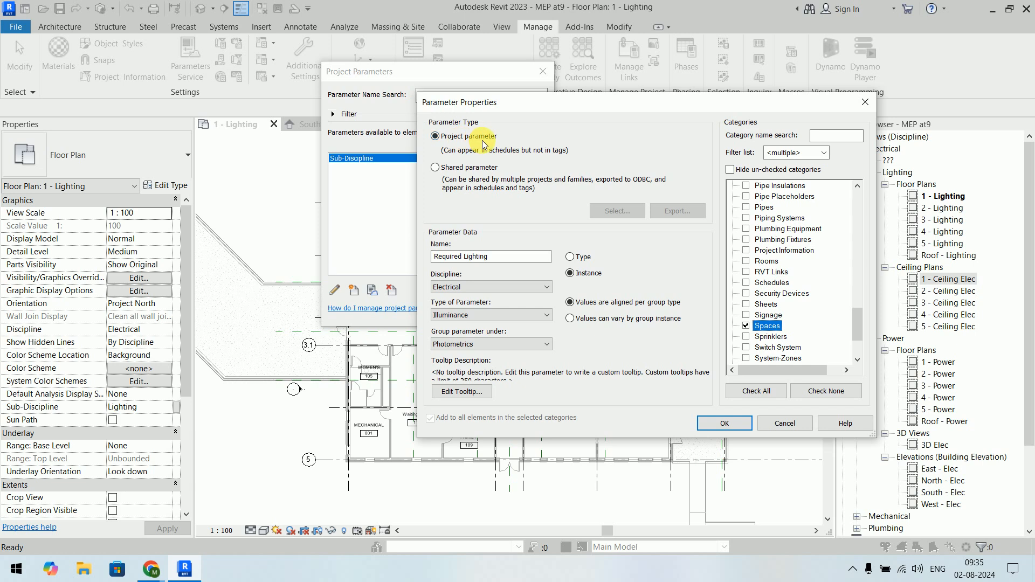
{"action": "left_click", "coordinate": [507, 263]}
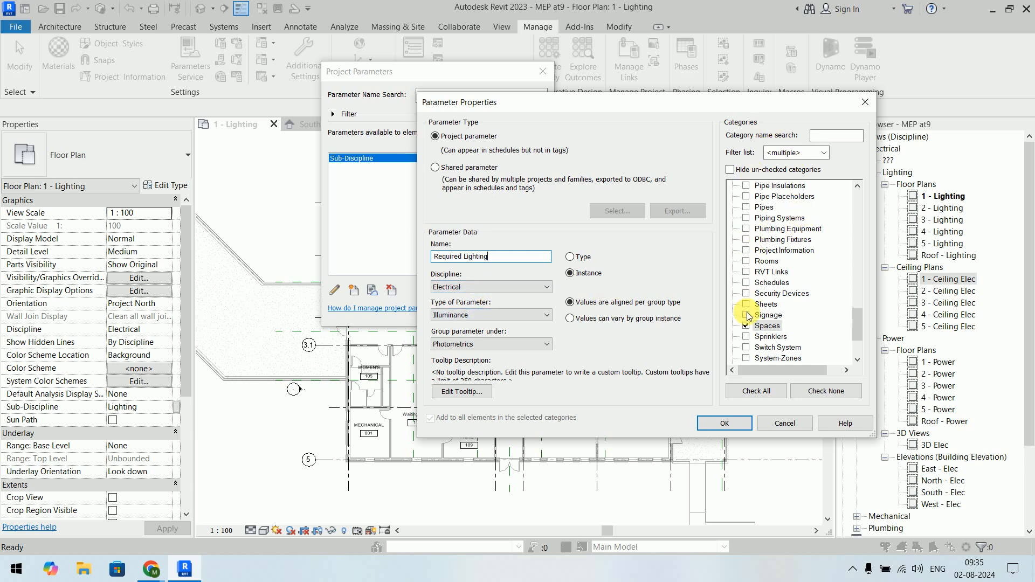
{"action": "left_click", "coordinate": [777, 327]}
{"action": "left_click", "coordinate": [733, 422]}
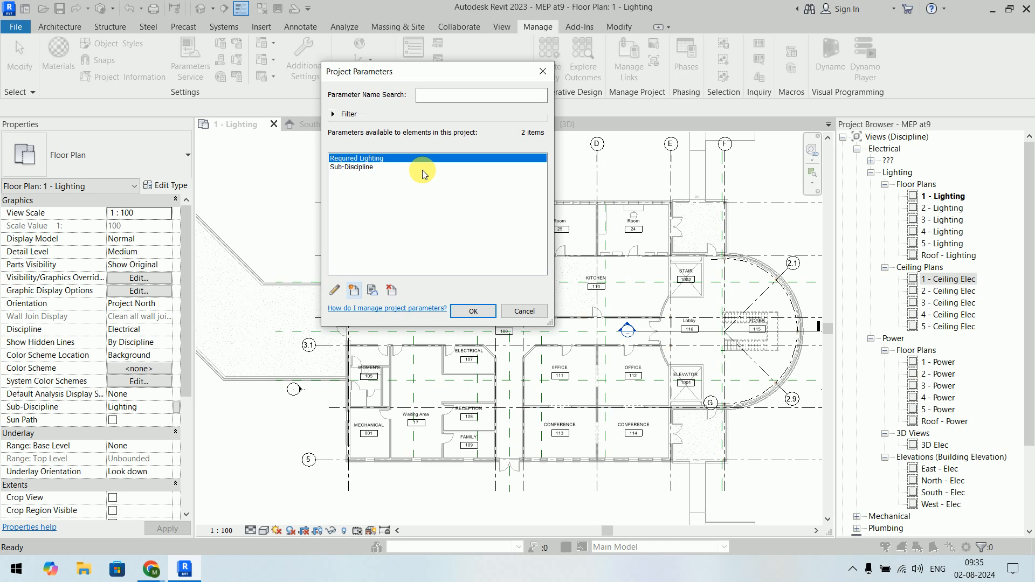
{"action": "left_click", "coordinate": [474, 311]}
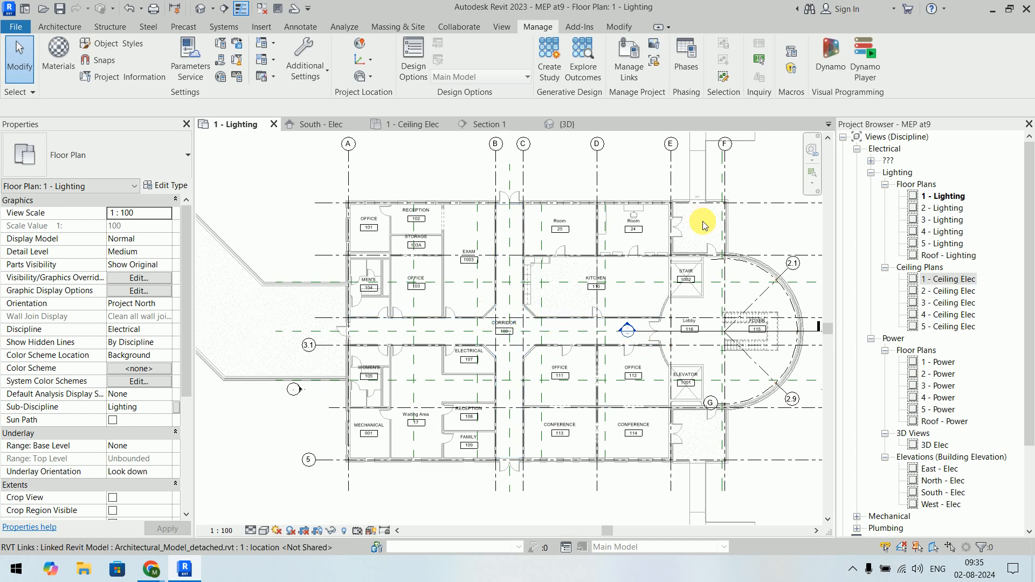
- Start a new schedule and choose Spaces as its category
{"action": "left_click", "coordinate": [503, 28]}
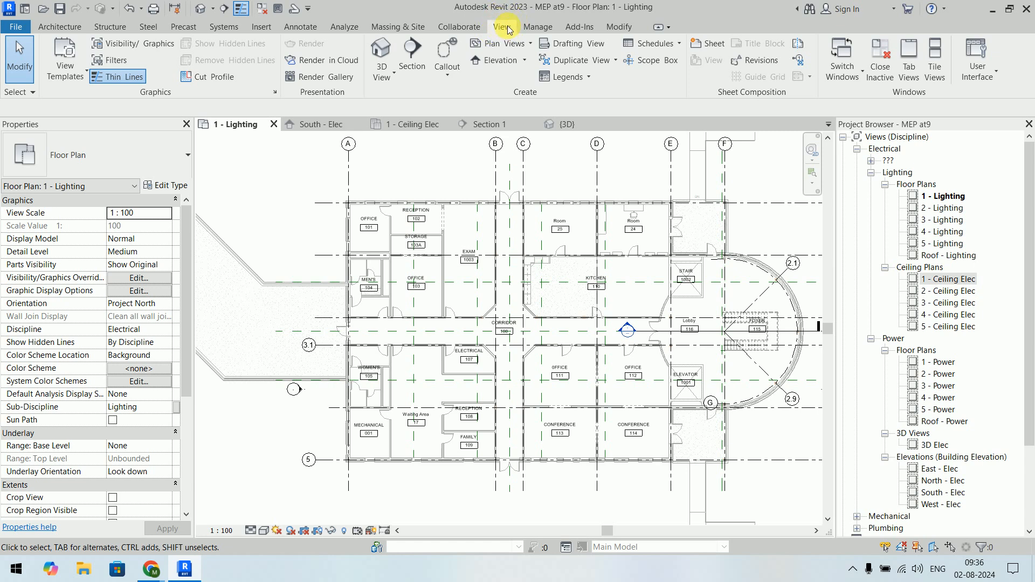
{"action": "left_click", "coordinate": [662, 49]}
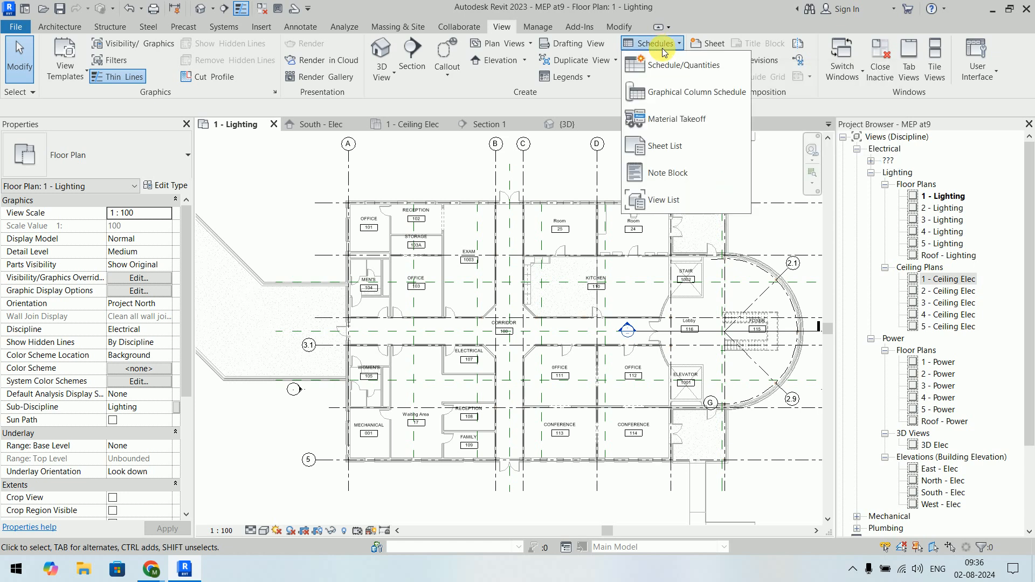
{"action": "left_click", "coordinate": [666, 78]}
{"action": "left_click_drag", "start_coordinate": [600, 65], "coordinate": [531, 96]}
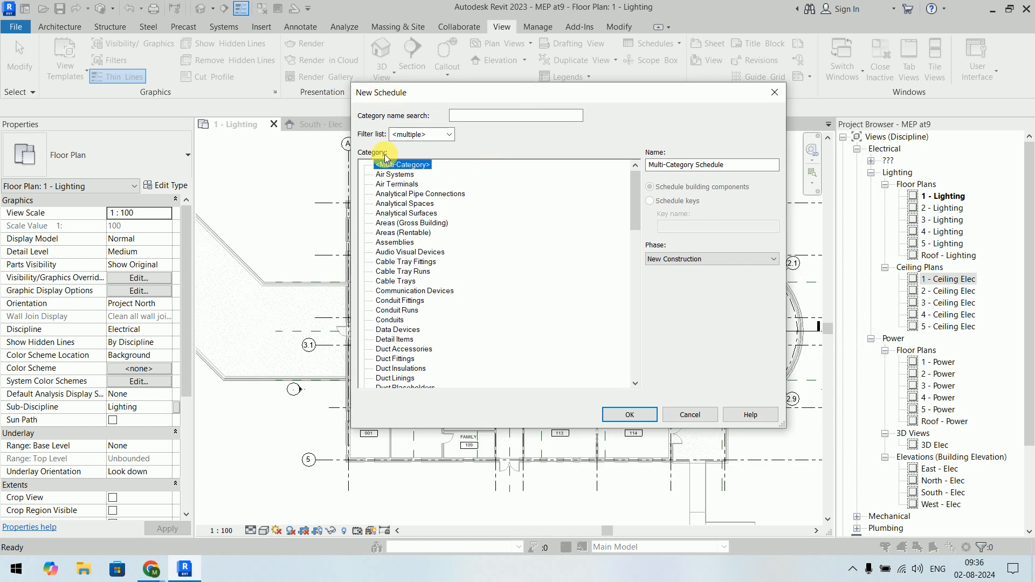
{"action": "left_click_drag", "start_coordinate": [632, 203], "coordinate": [623, 355]}
{"action": "left_click", "coordinate": [370, 305]}
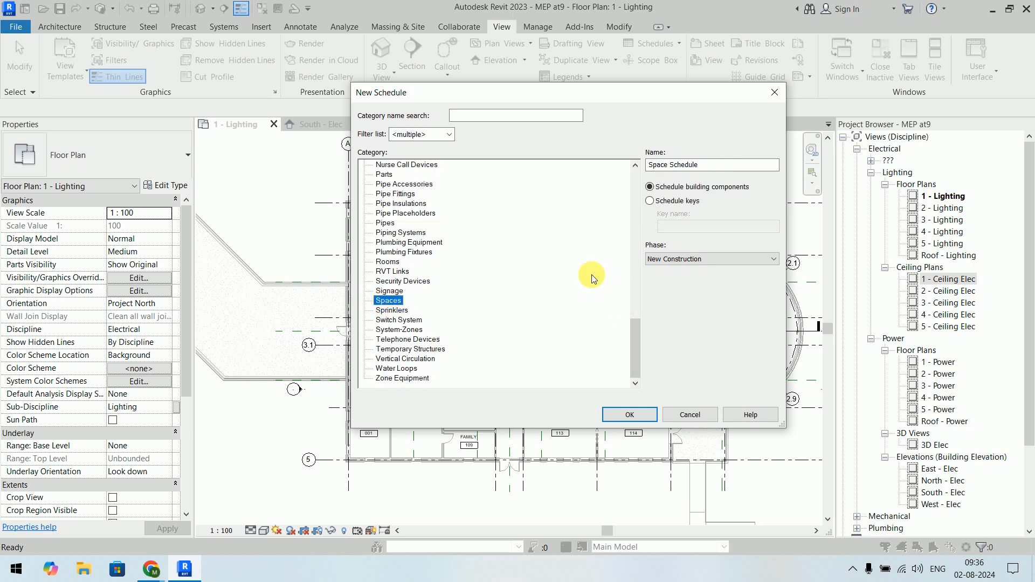
- Make it a key schedule named Space Style Schedule with the key name Space Style, and continue to its properties
{"action": "left_click_drag", "start_coordinate": [713, 171], "coordinate": [604, 166]}
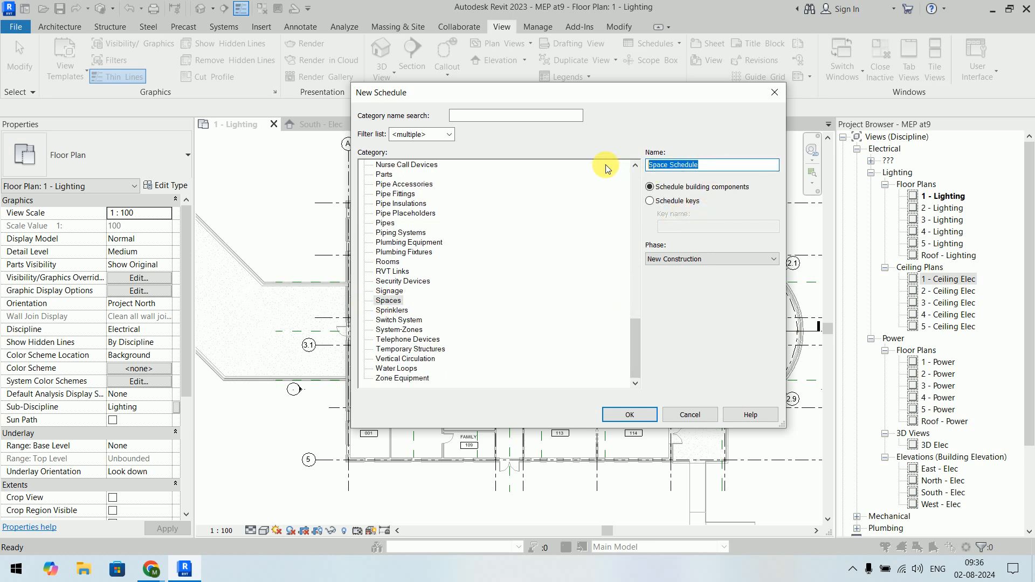
{"action": "left_click", "coordinate": [668, 202]}
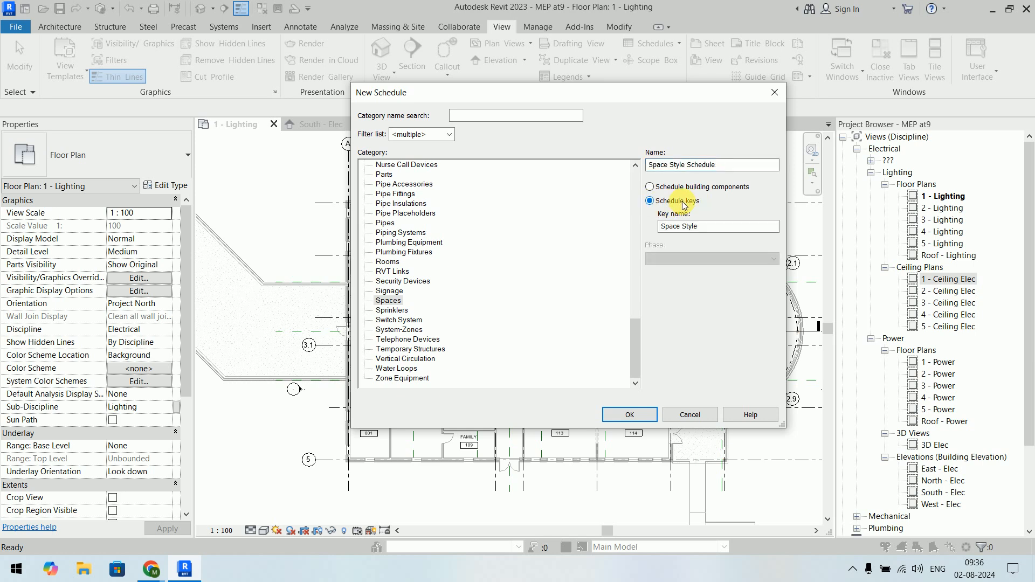
{"action": "left_click_drag", "start_coordinate": [708, 233], "coordinate": [613, 228]}
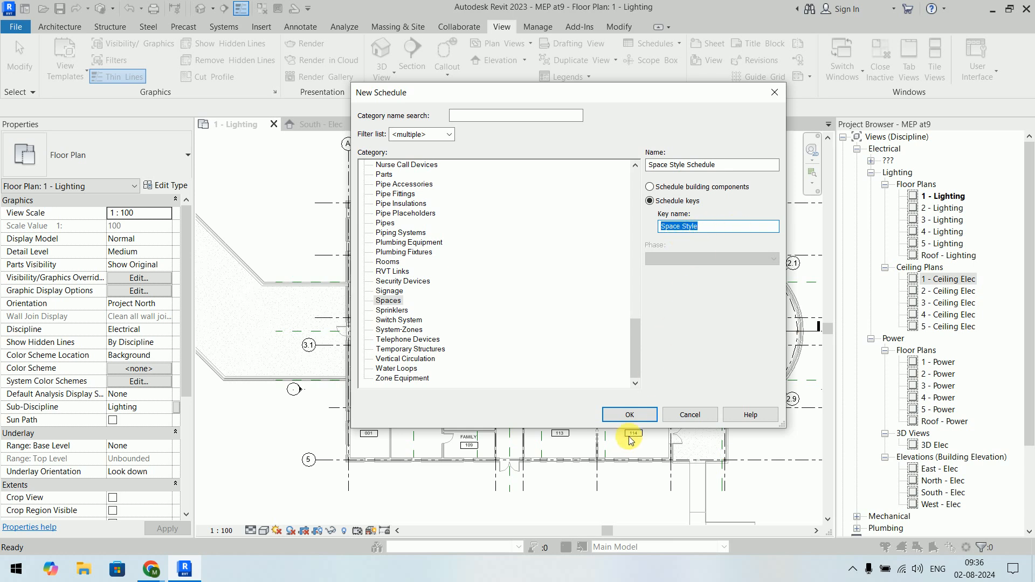
{"action": "left_click", "coordinate": [647, 417]}
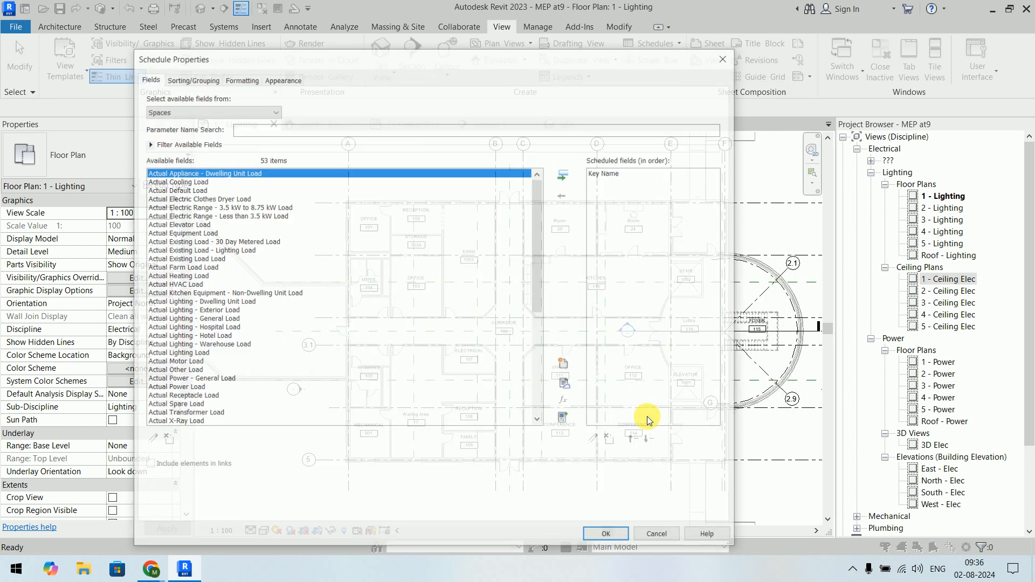
- Add the Required Lighting field after Key Name in the scheduled fields and create the schedule
{"action": "left_click_drag", "start_coordinate": [574, 16], "coordinate": [550, 7]}
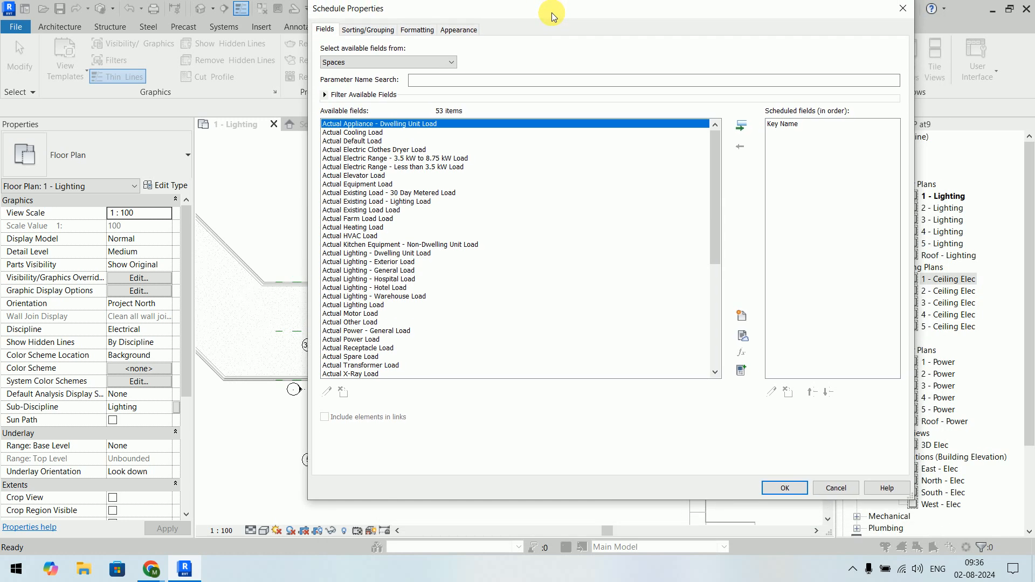
{"action": "left_click", "coordinate": [792, 127]}
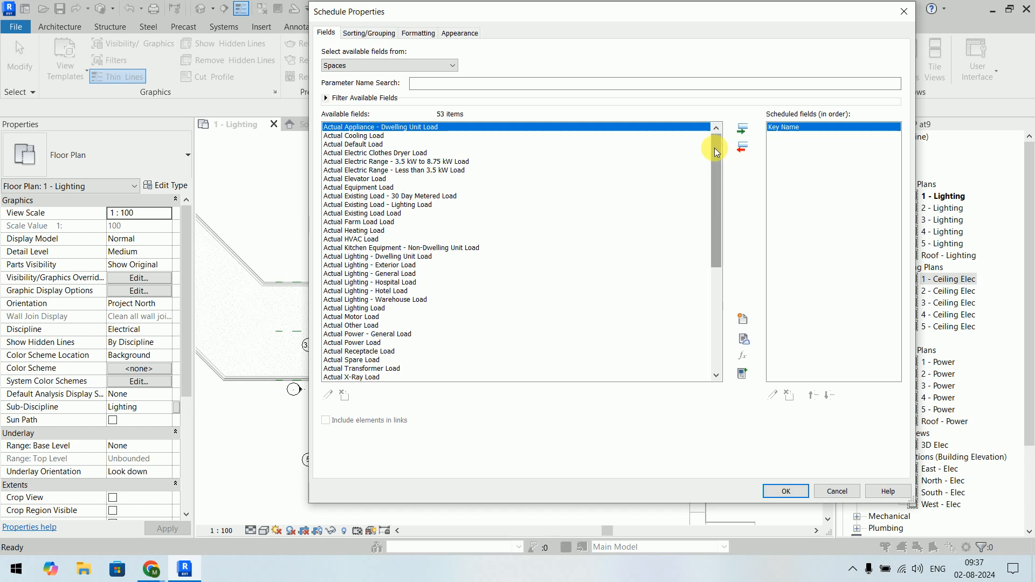
{"action": "left_click_drag", "start_coordinate": [714, 151], "coordinate": [721, 300]}
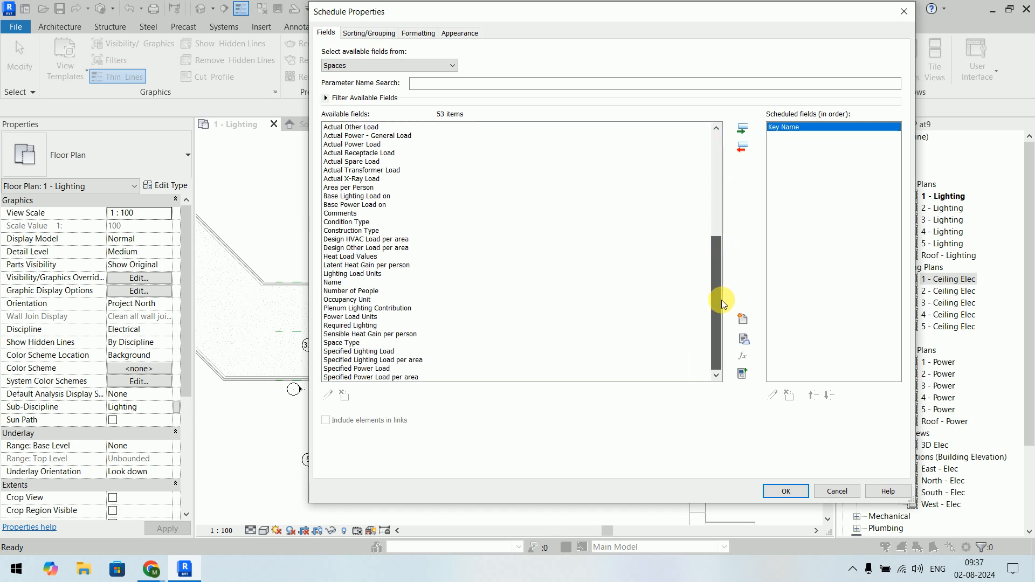
{"action": "left_click", "coordinate": [355, 326]}
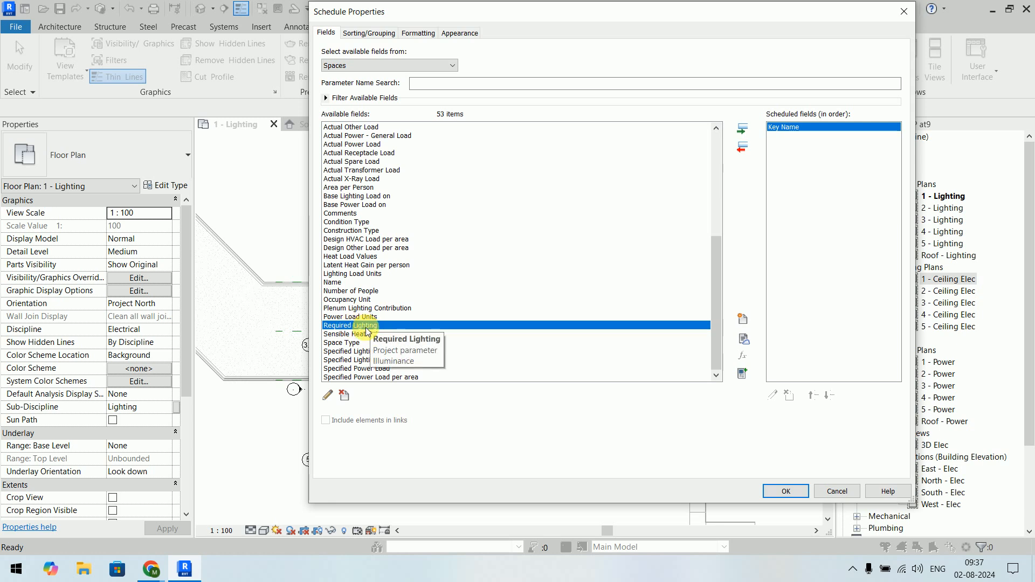
{"action": "left_click", "coordinate": [745, 132]}
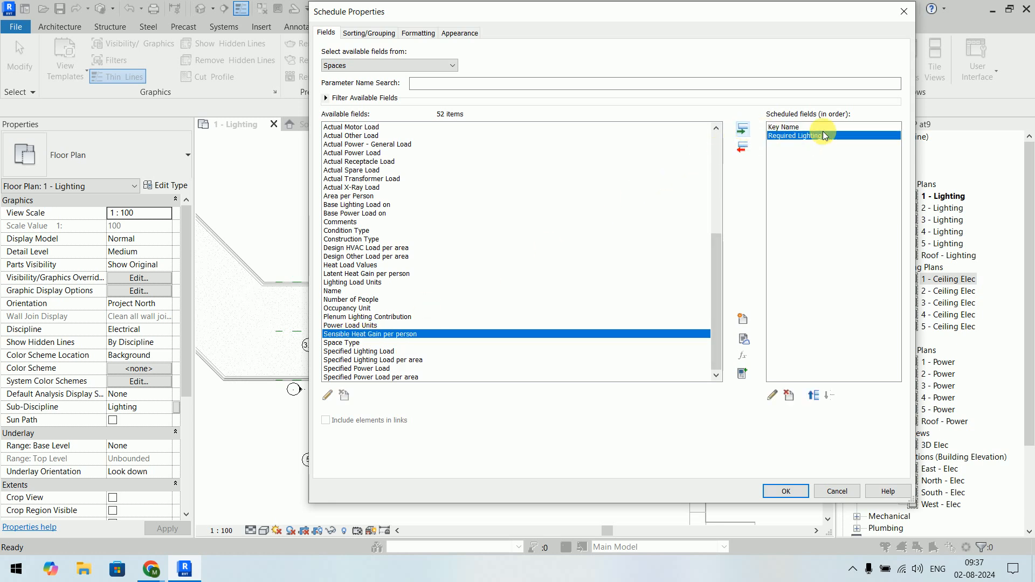
{"action": "left_click", "coordinate": [814, 130]}
{"action": "left_click", "coordinate": [813, 136]}
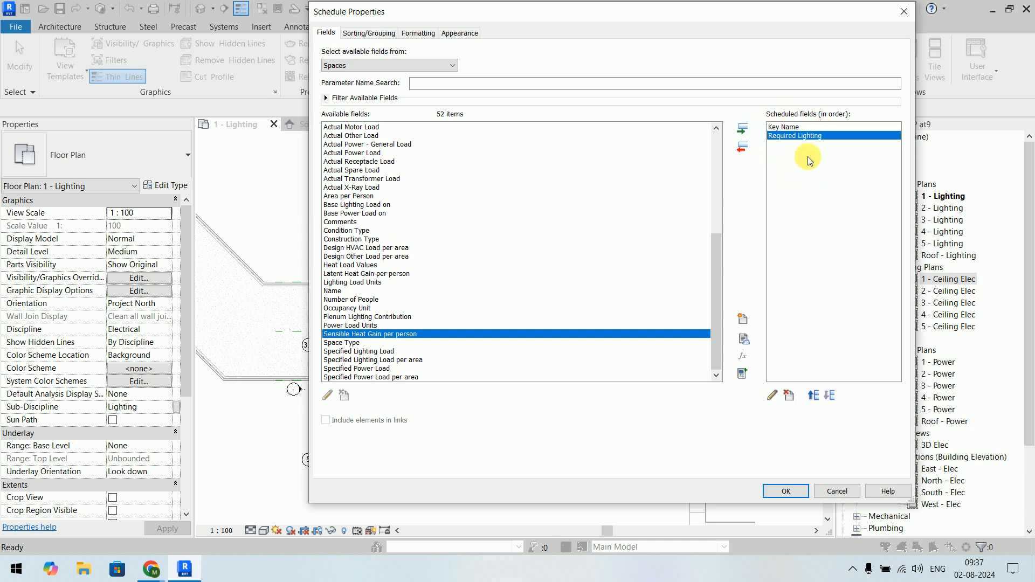
{"action": "left_click", "coordinate": [788, 489]}
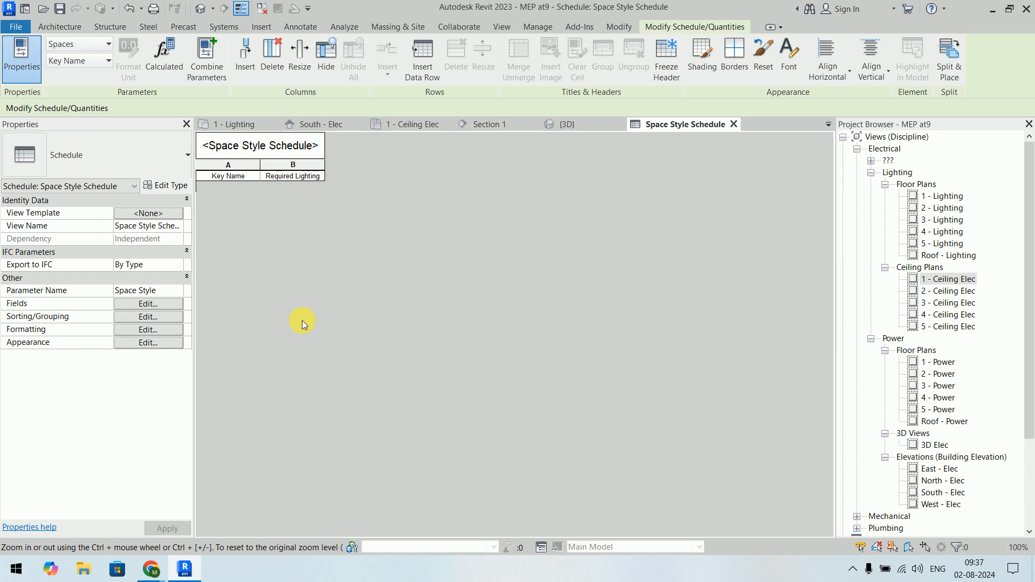
- Insert four data rows into the Space Style Schedule
{"action": "left_click", "coordinate": [417, 63]}
{"action": "left_click", "coordinate": [416, 63]}
{"action": "left_click", "coordinate": [416, 63]}
{"action": "left_click", "coordinate": [416, 63]}
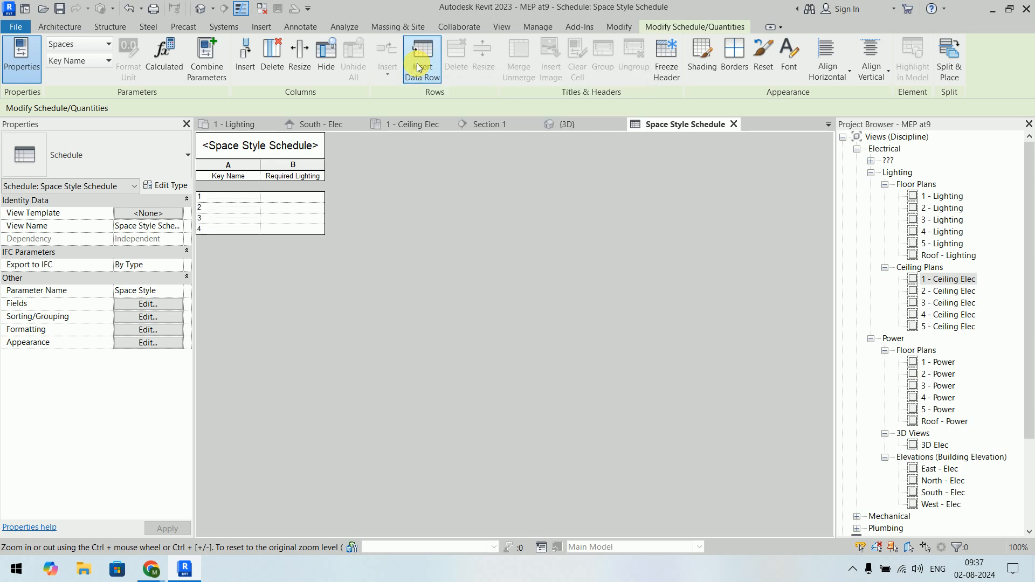
- Replace the numbered key names of the four rows with Office, Kitchen, Lobby / Waitng and Restroom
{"action": "left_click", "coordinate": [236, 198]}
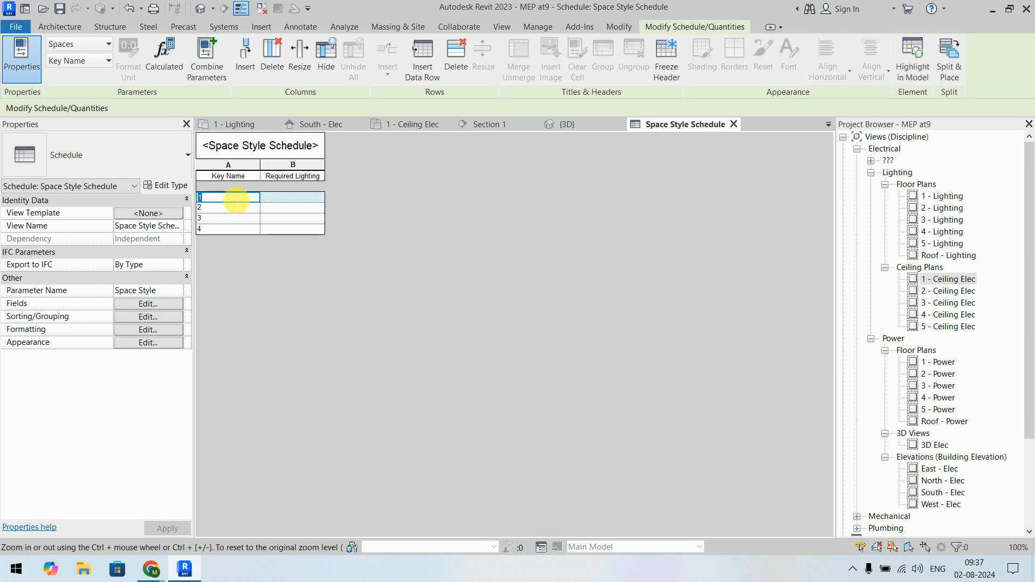
{"action": "type", "text": "Office"}
{"action": "key", "text": "Return"}
{"action": "left_click", "coordinate": [235, 198]}
{"action": "type", "text": "Kitchen"}
{"action": "key", "text": "Return"}
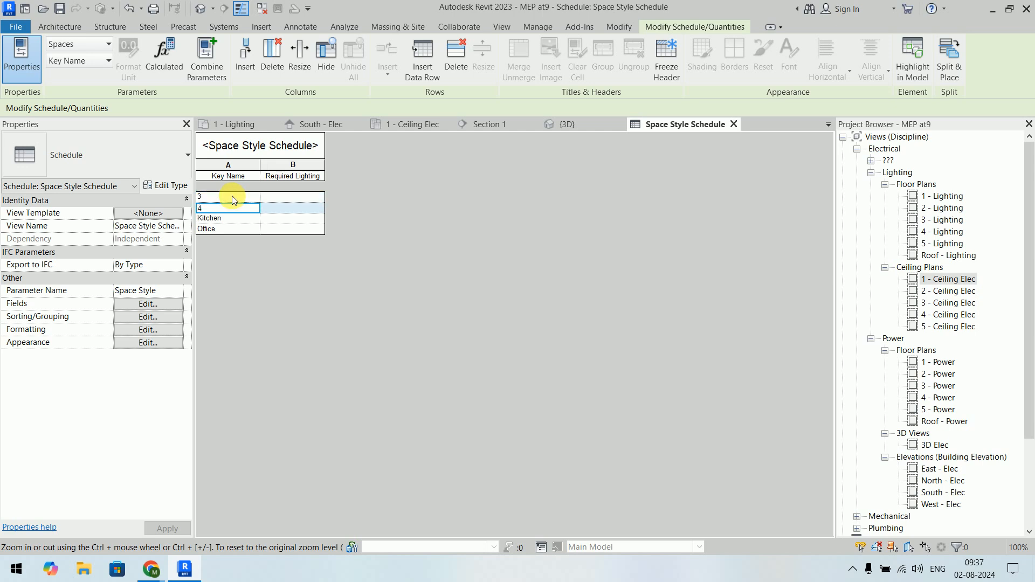
{"action": "left_click", "coordinate": [234, 198]}
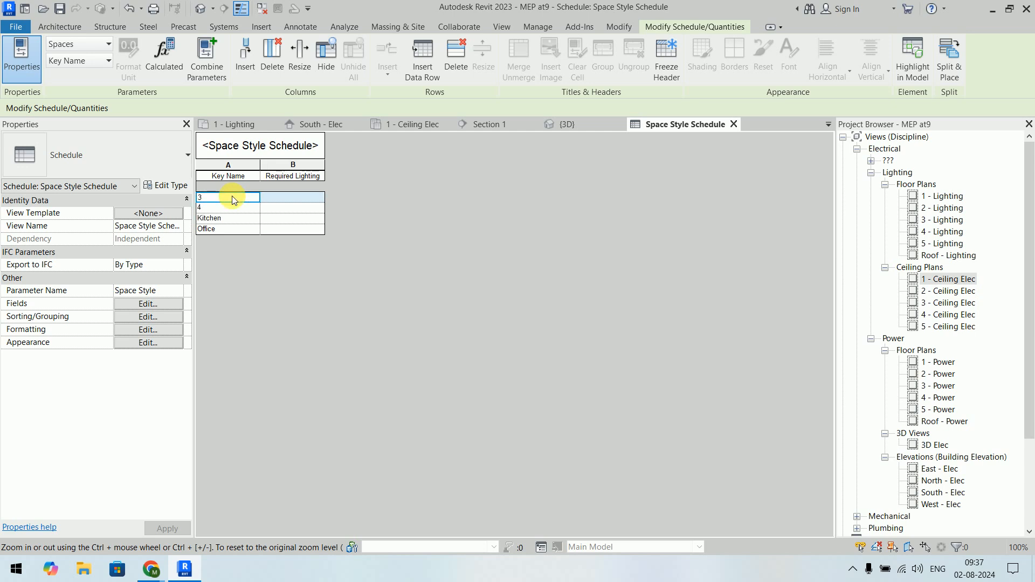
{"action": "type", "text": "Lobby / Waitng"}
{"action": "key", "text": "Return"}
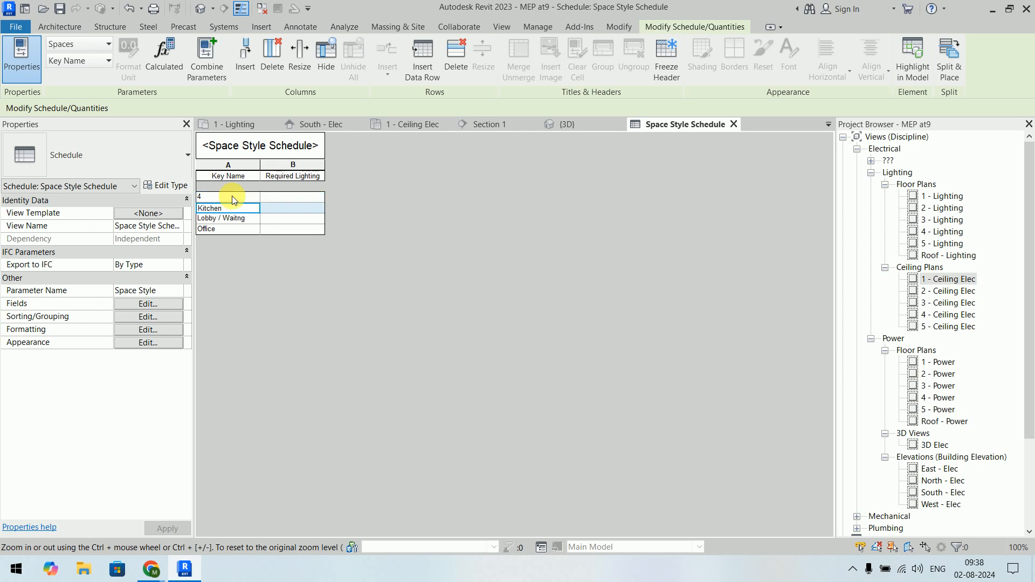
{"action": "left_click", "coordinate": [233, 197]}
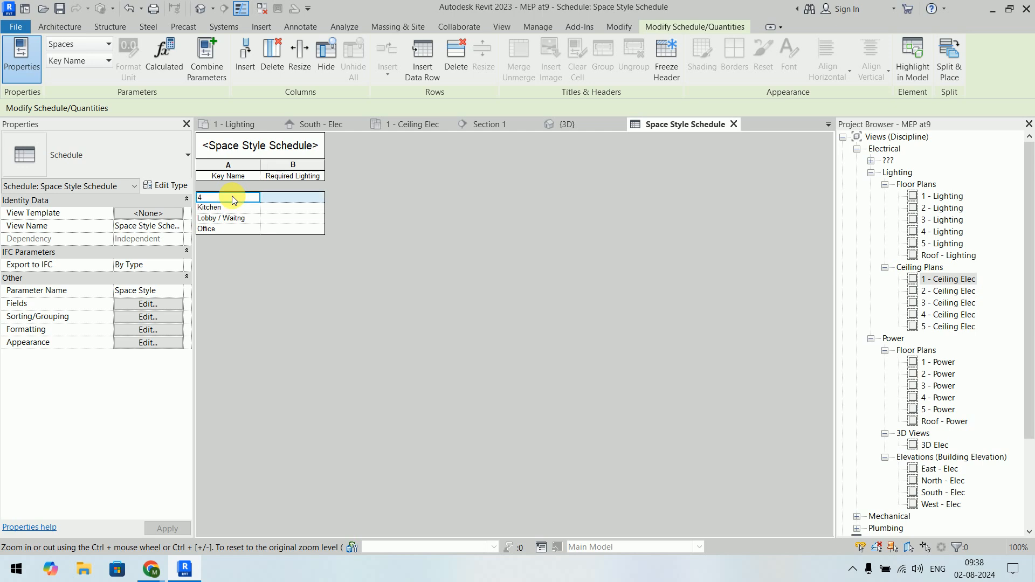
{"action": "type", "text": "Restroom"}
{"action": "key", "text": "Return"}
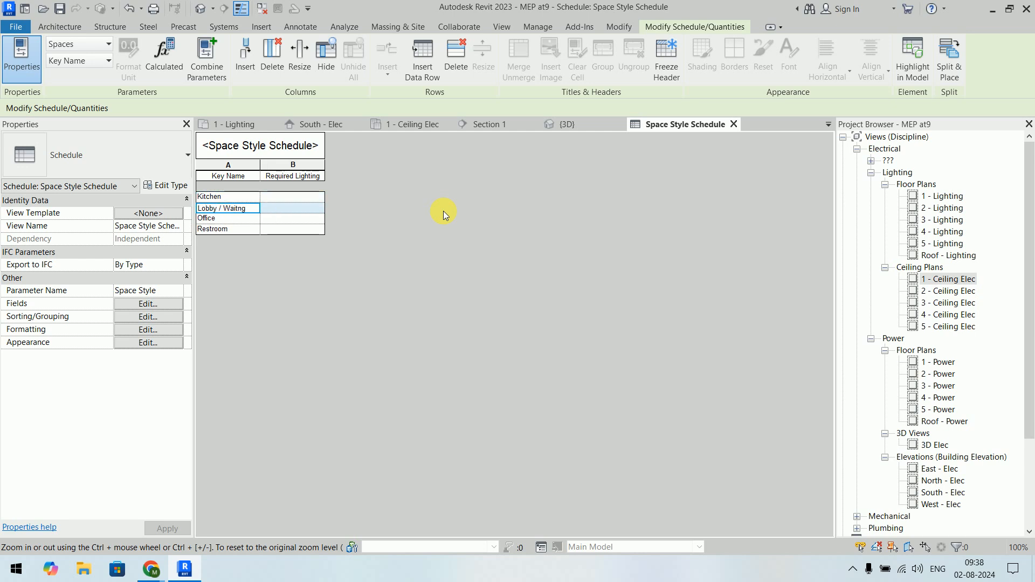
- Set the Required Lighting to 700 lx for Kitchen, 350 lx for Lobby / Waitng, 500 lx for Office and 200 lx for Restroom
{"action": "left_click", "coordinate": [291, 197]}
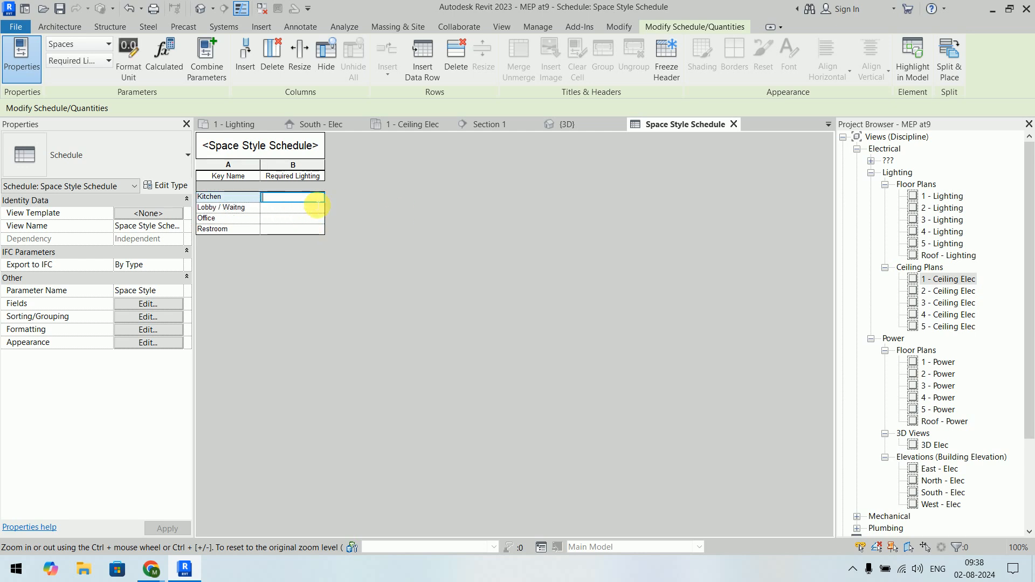
{"action": "type", "text": "700"}
{"action": "key", "text": "Return"}
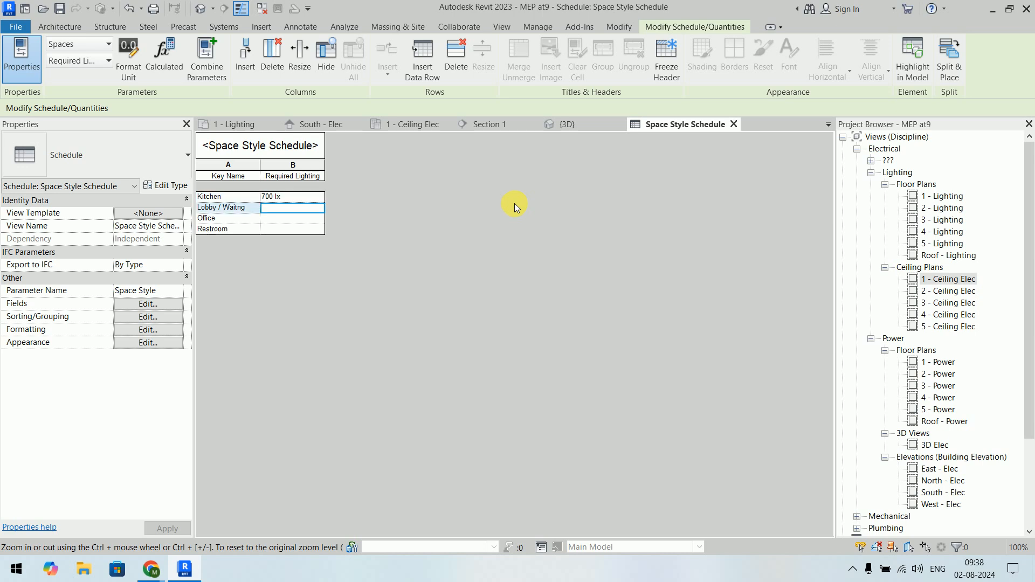
{"action": "type", "text": "350"}
{"action": "key", "text": "Return"}
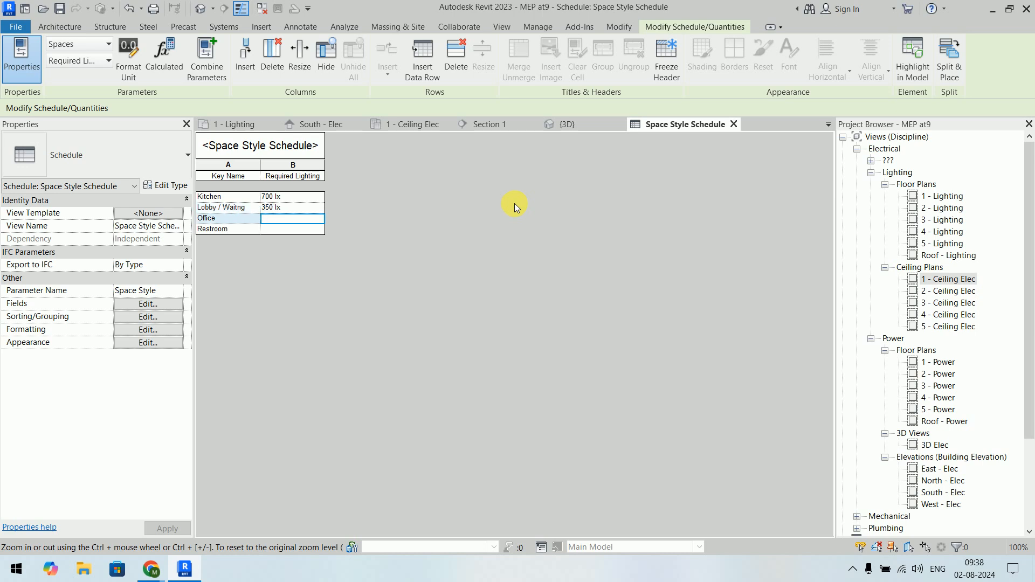
{"action": "type", "text": "500"}
{"action": "key", "text": "Return"}
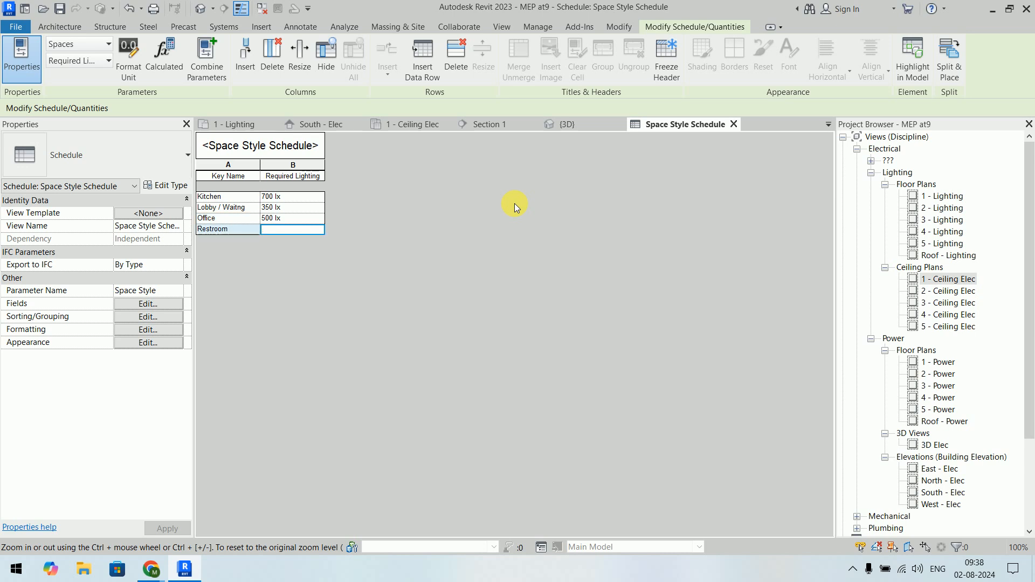
{"action": "type", "text": "200 lx"}
{"action": "key", "text": "Return"}
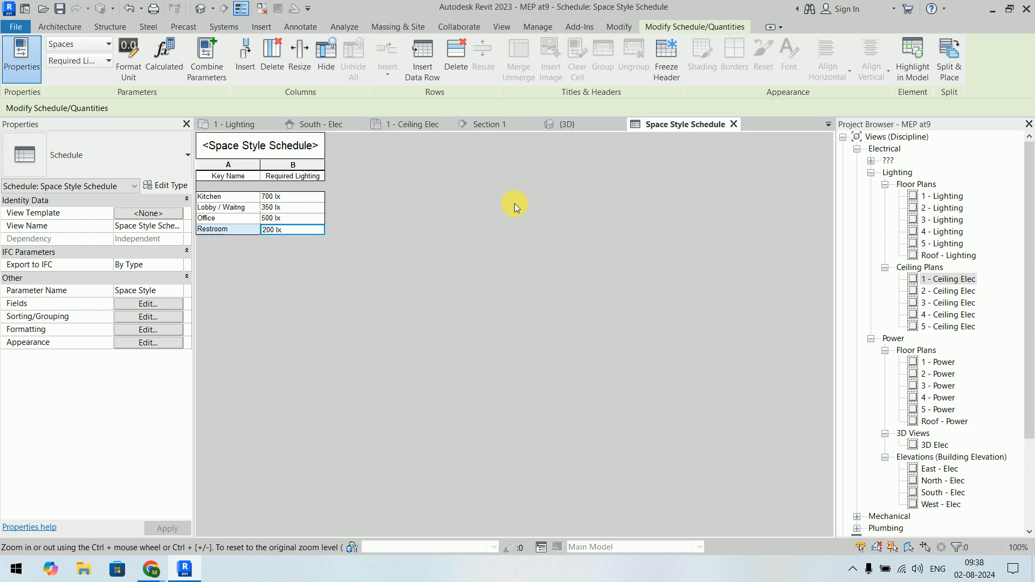